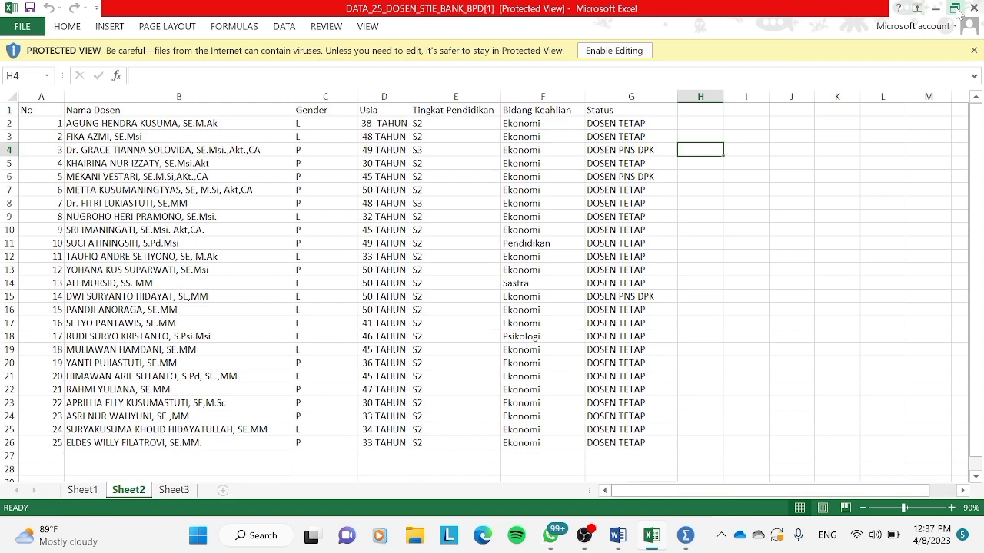
Arrange the Excel workbook and the SPSS Data Editor side by side and show the Variable View of the empty dataset.
mouse_move(957, 9)
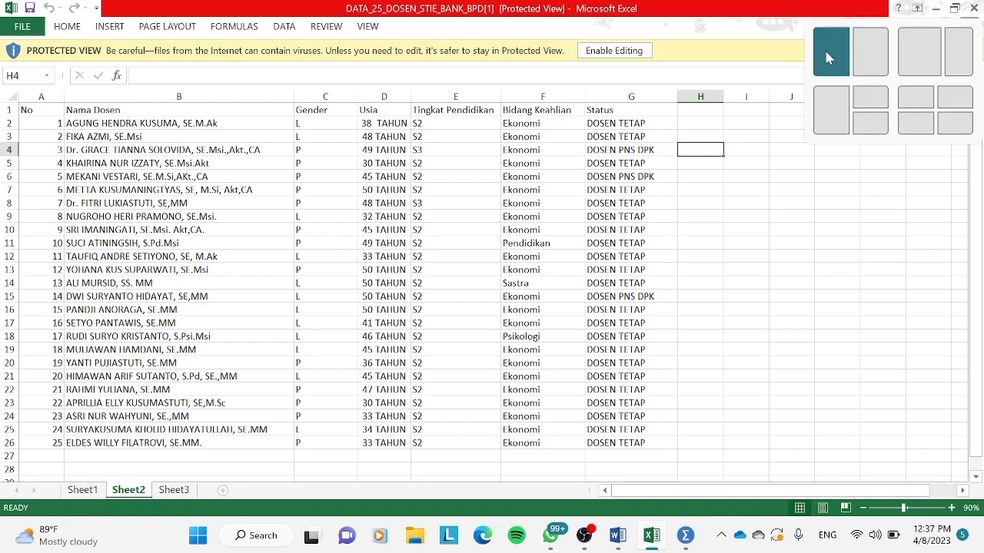
click(824, 48)
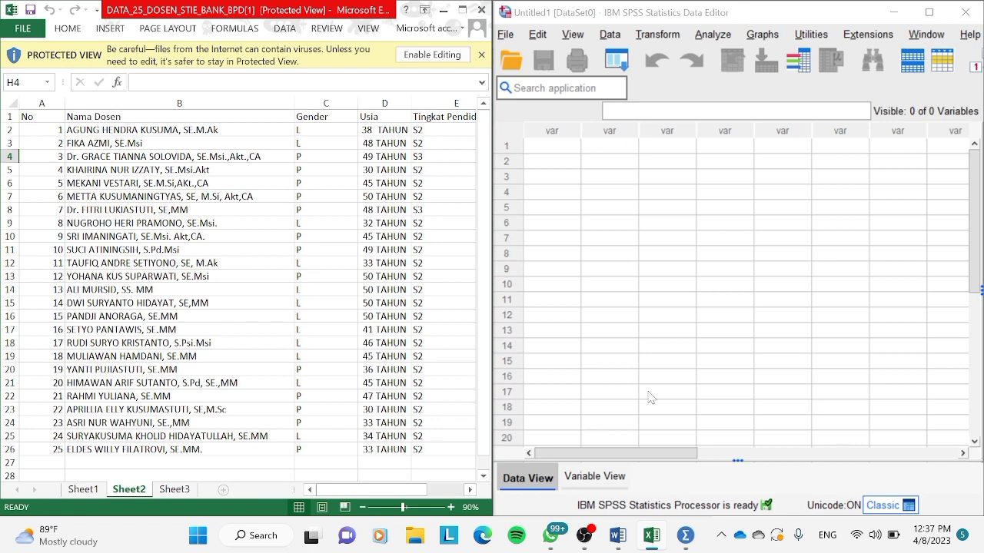
click(602, 478)
click(601, 478)
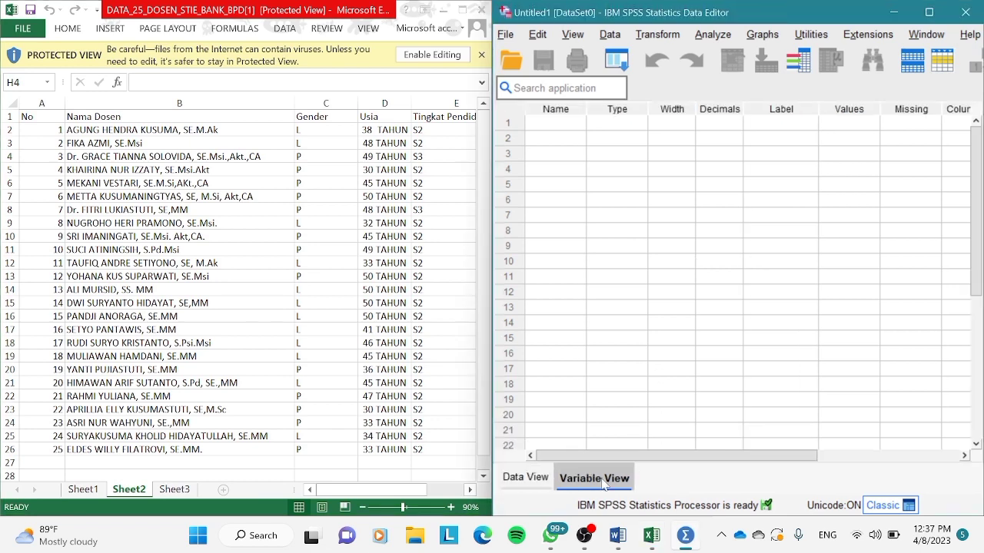
Define the first two variables in the dataset, named Nama and Gender.
click(556, 123)
text(Nama)
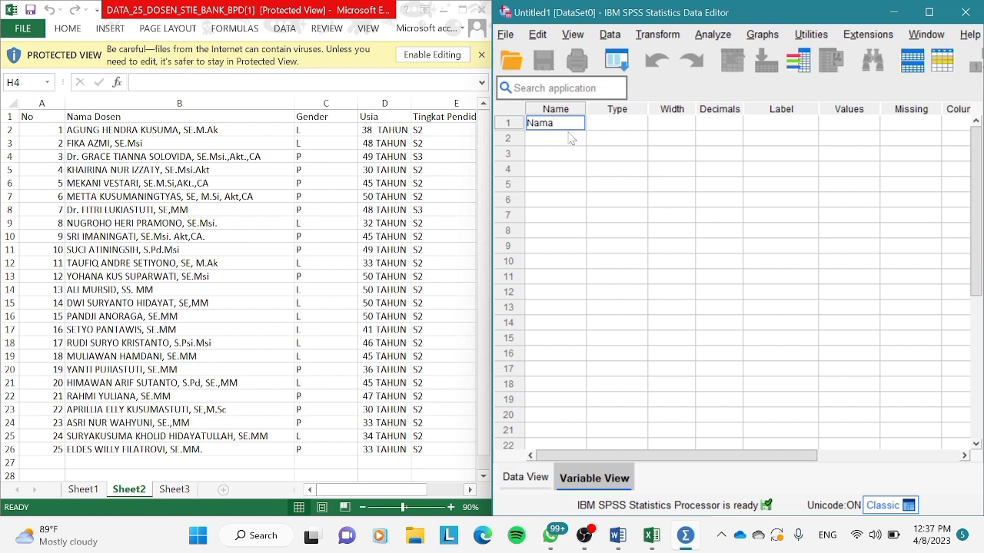
key(Return)
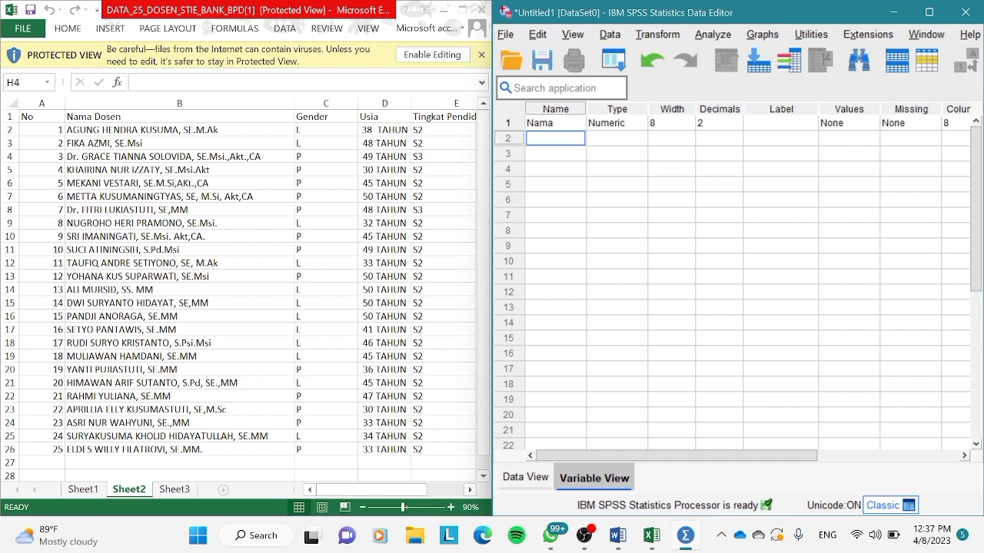
text(Gerder)
key(Left)
key(Left)
key(Left)
key(BackSpace)
text(n)
key(Return)
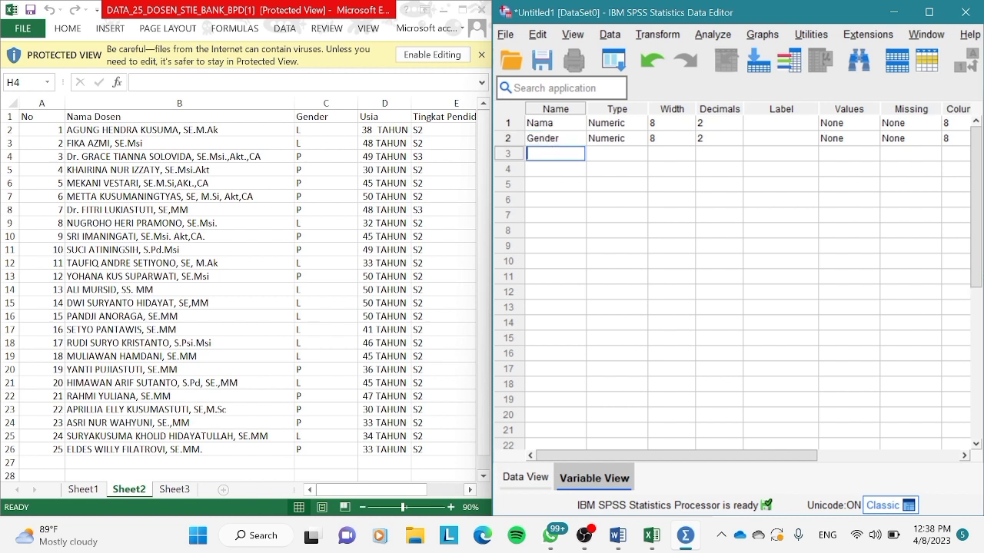
Add the third and fourth variables, named Usia and Tp.
text(Usia)
key(Return)
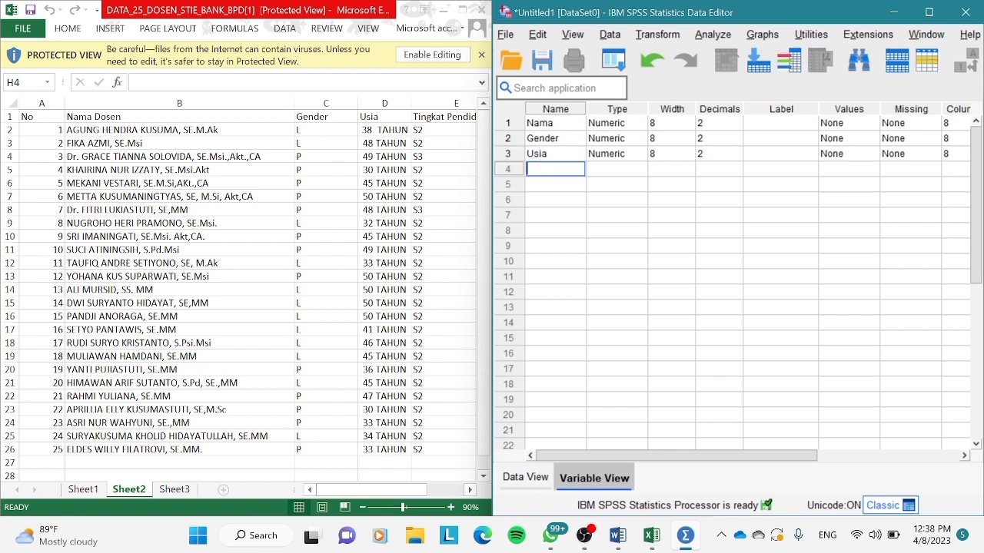
text(Tp)
key(Return)
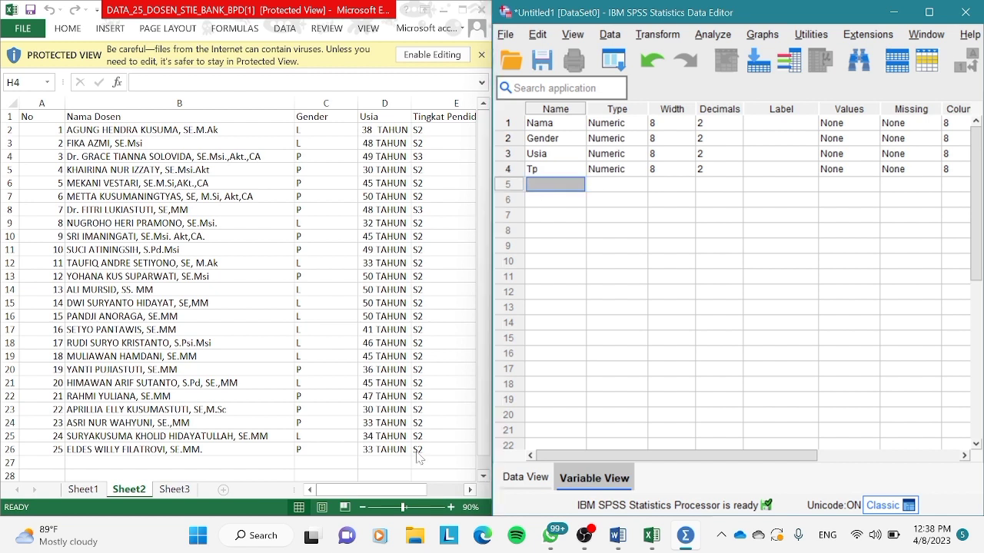
Add the fifth and sixth variables, named Bk and status, for the worksheet's Bidang Keahlian and Status columns.
click(389, 505)
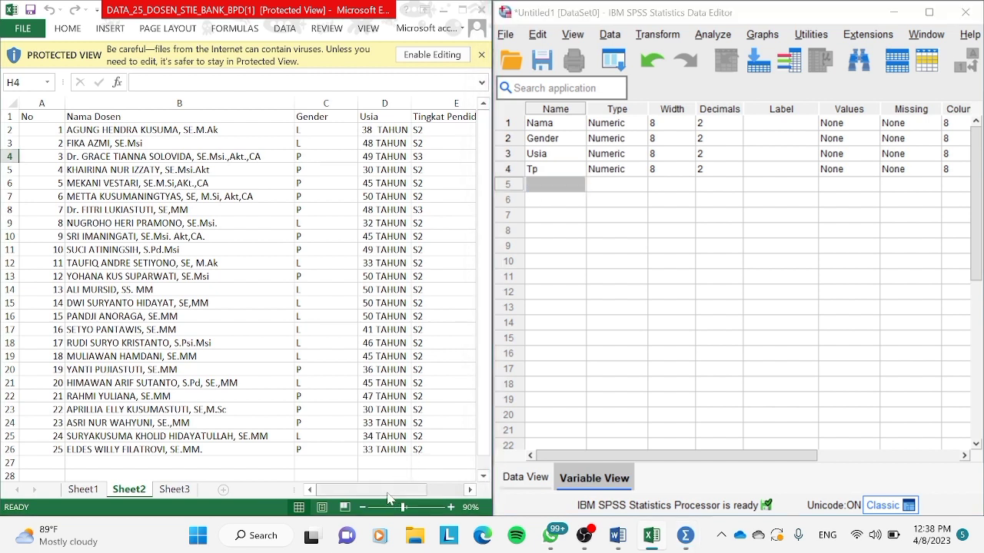
click(469, 491)
click(470, 492)
click(469, 491)
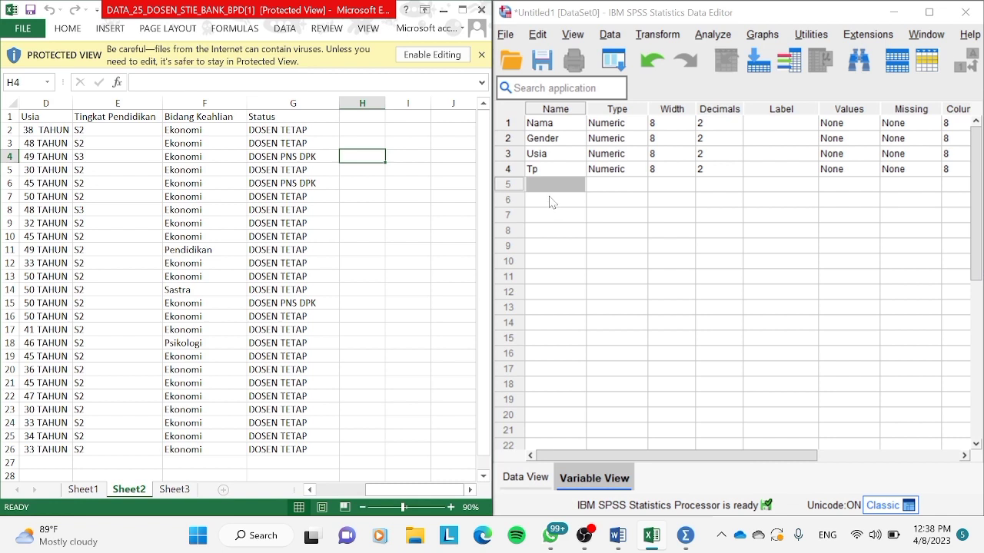
click(576, 186)
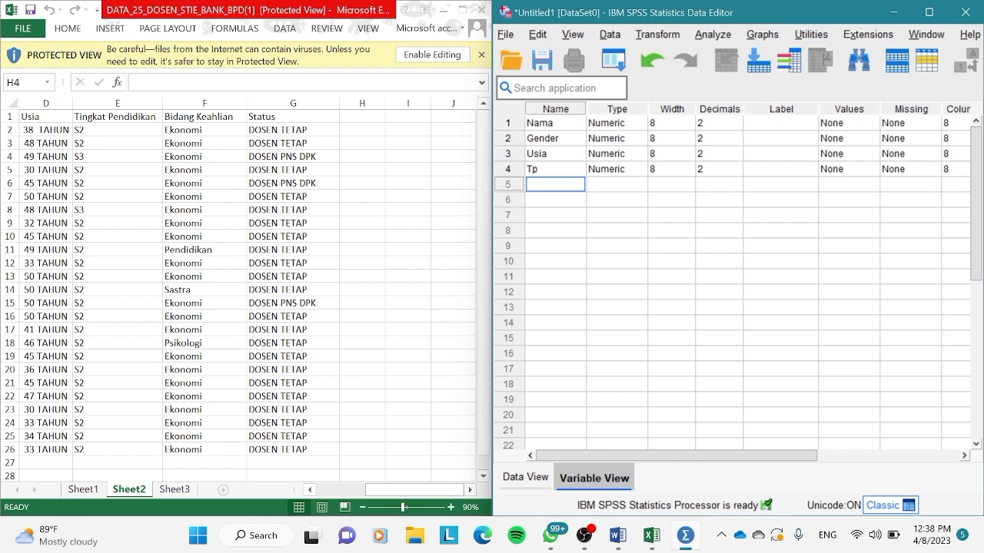
text(Bk)
key(Return)
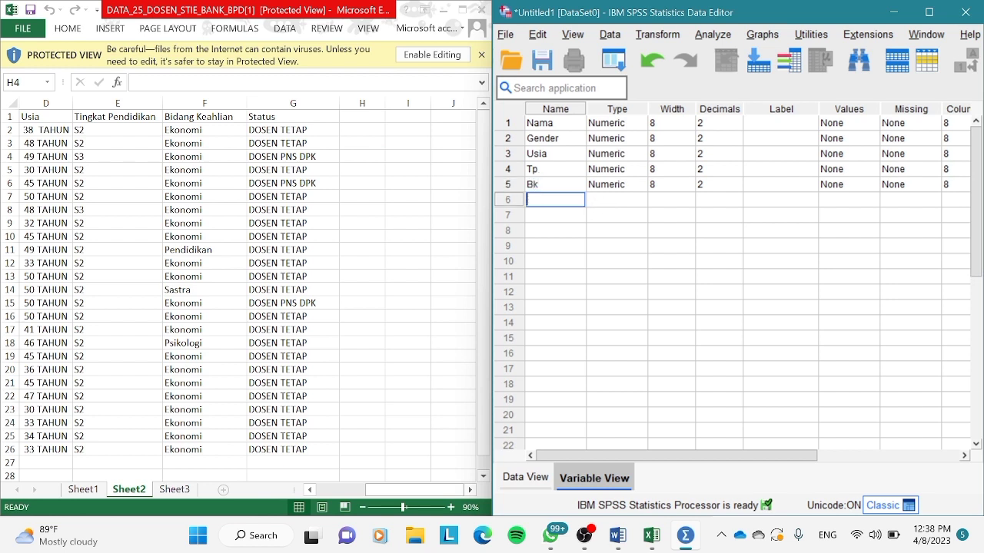
text(status)
key(Return)
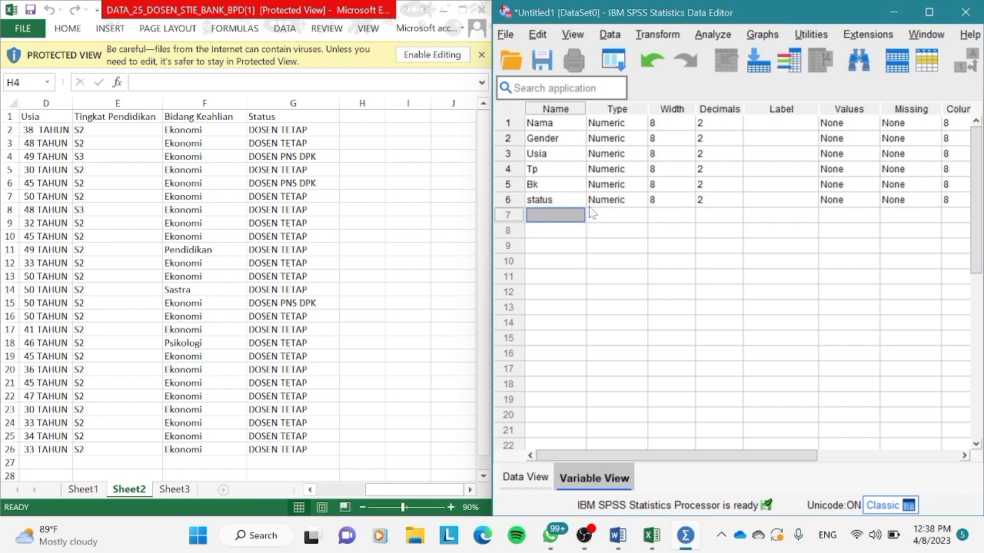
Change the variable type of Nama and Gender to String.
click(624, 125)
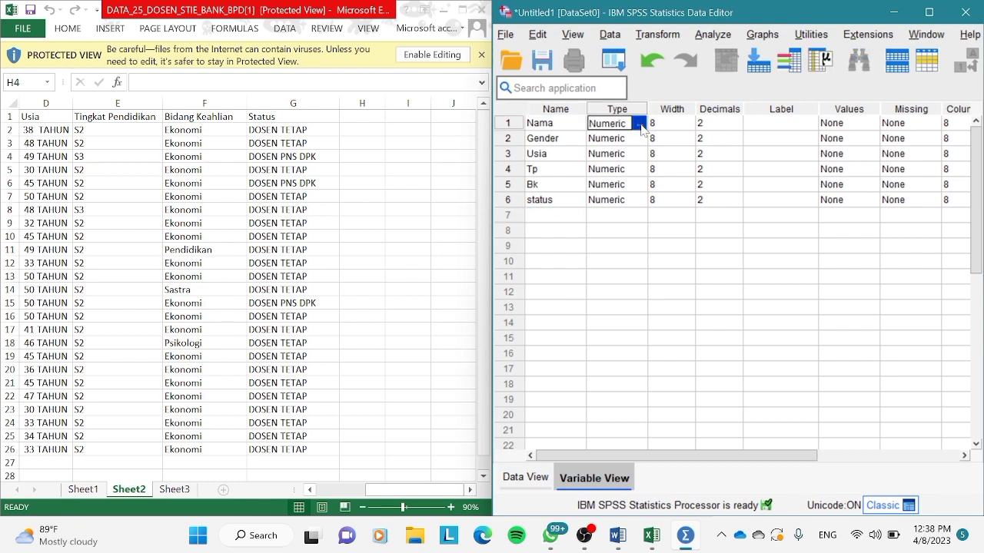
click(639, 123)
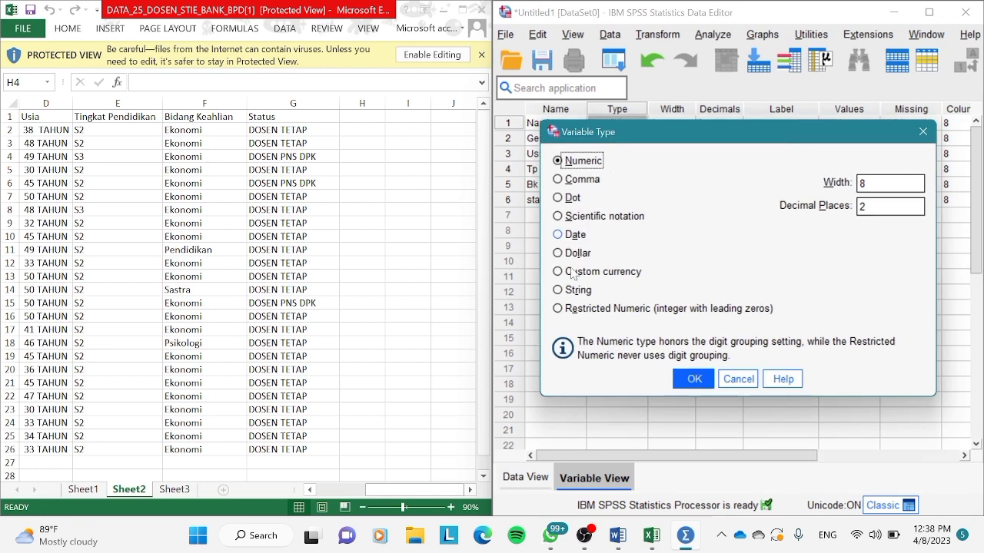
click(572, 293)
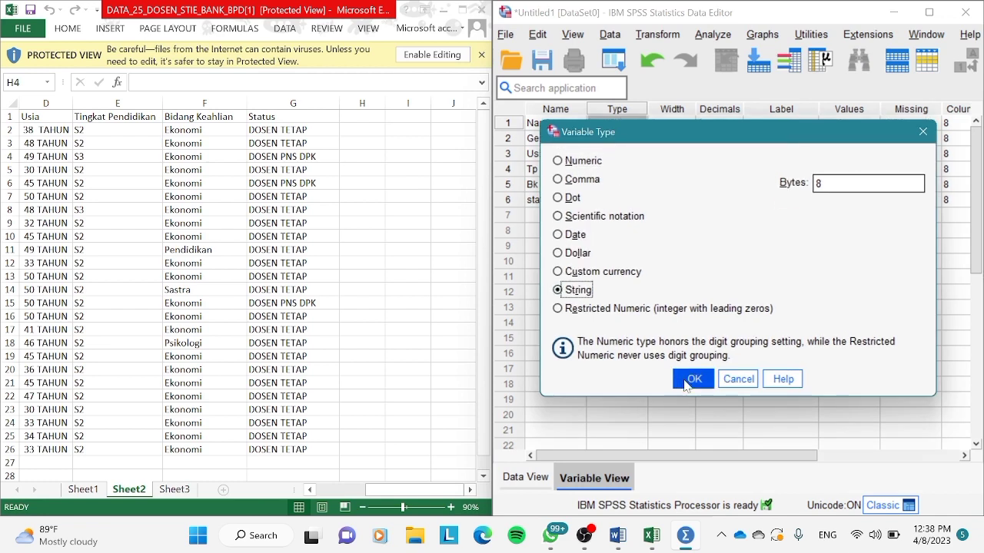
click(694, 379)
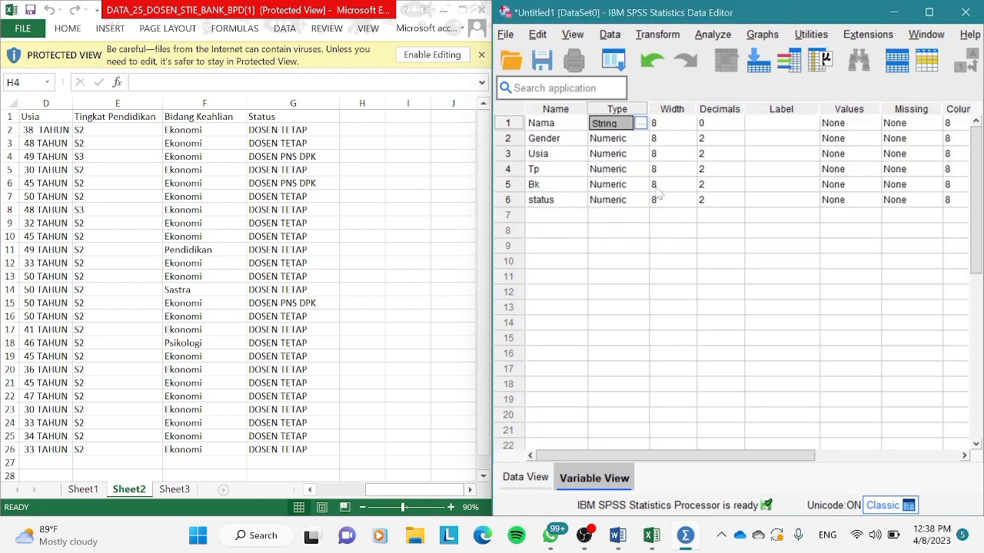
click(639, 140)
click(639, 139)
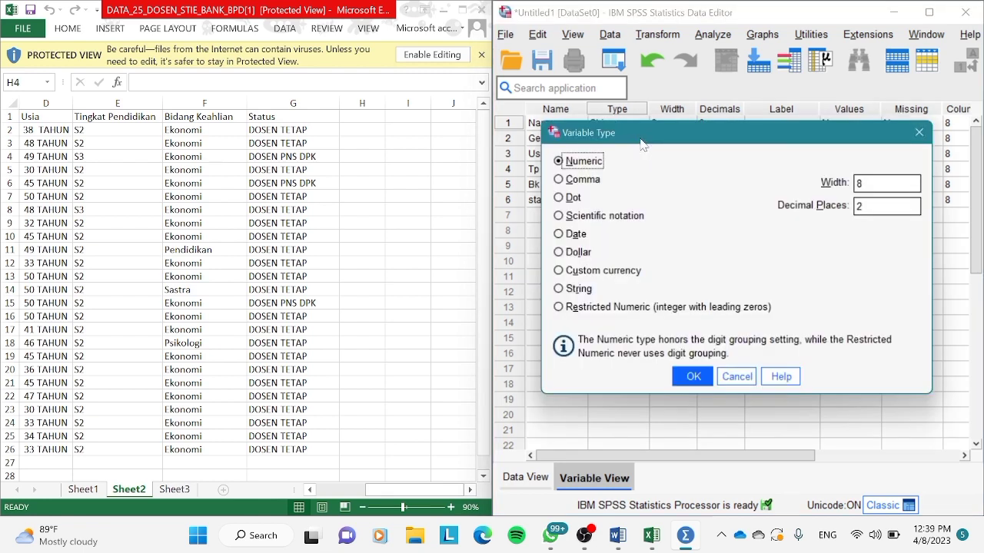
click(575, 298)
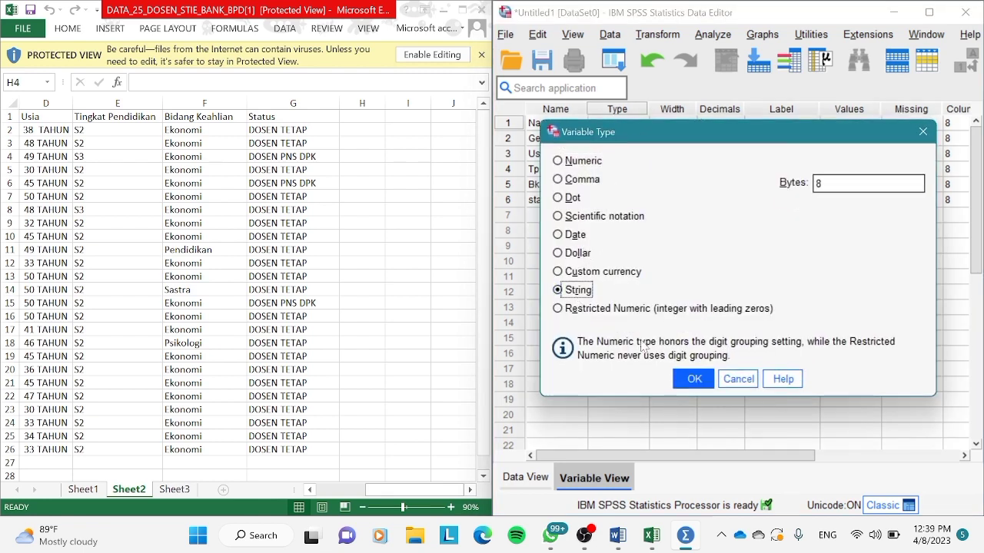
click(689, 380)
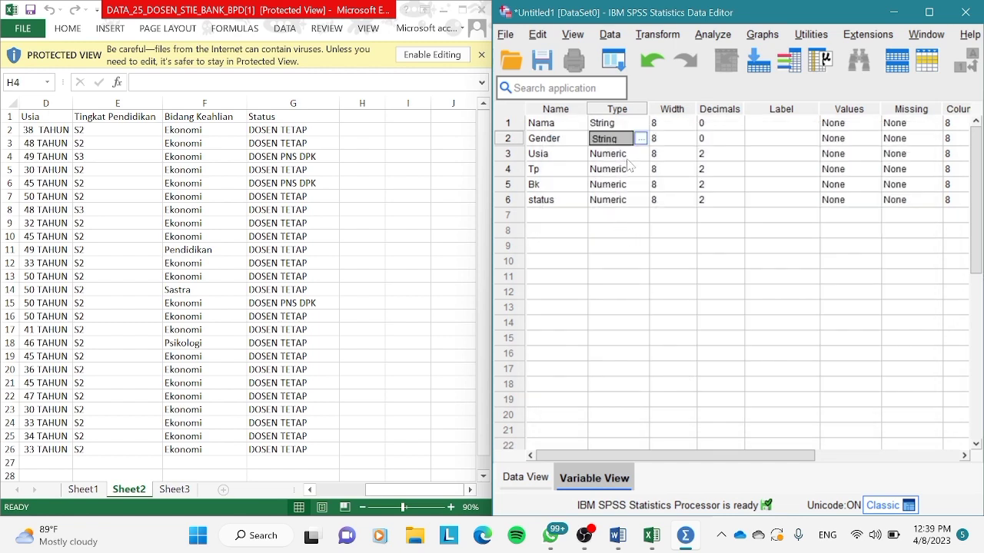
Change the variable type of Tp and Bk to String.
click(631, 173)
click(641, 169)
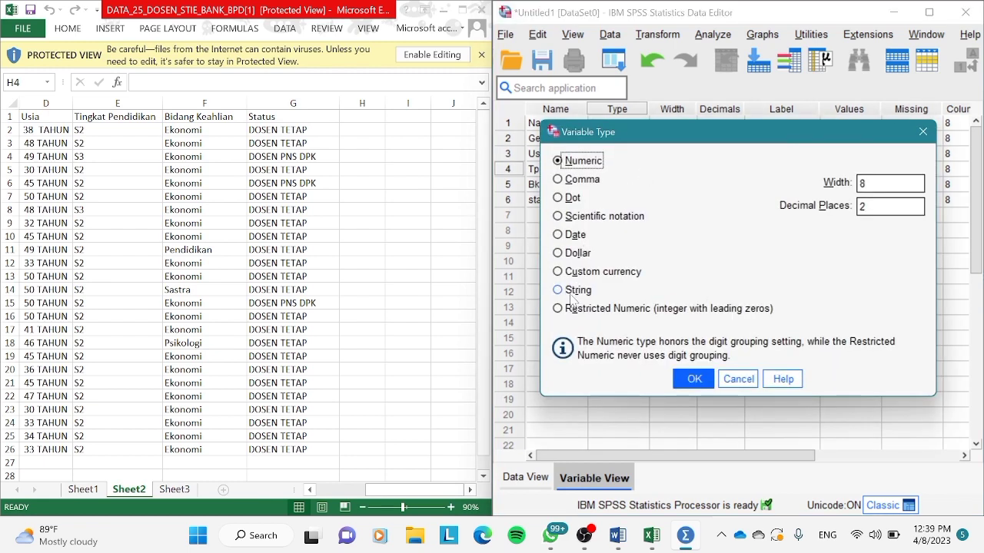
click(571, 296)
click(692, 382)
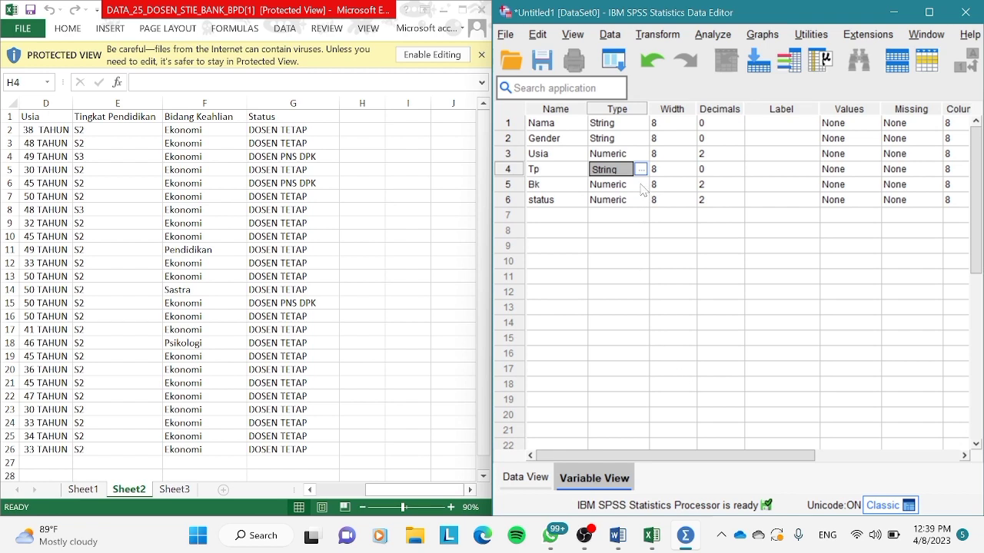
click(643, 189)
click(640, 184)
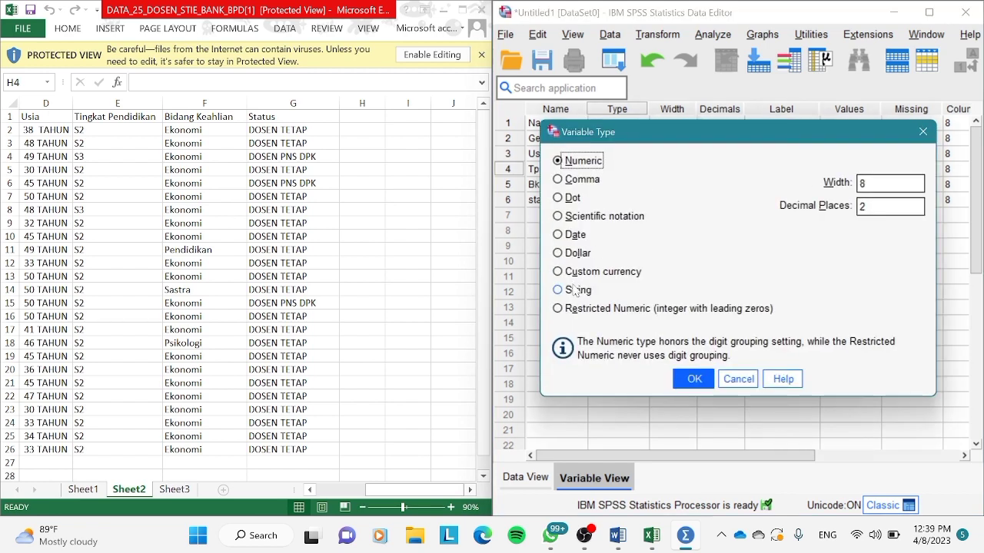
click(572, 290)
click(694, 380)
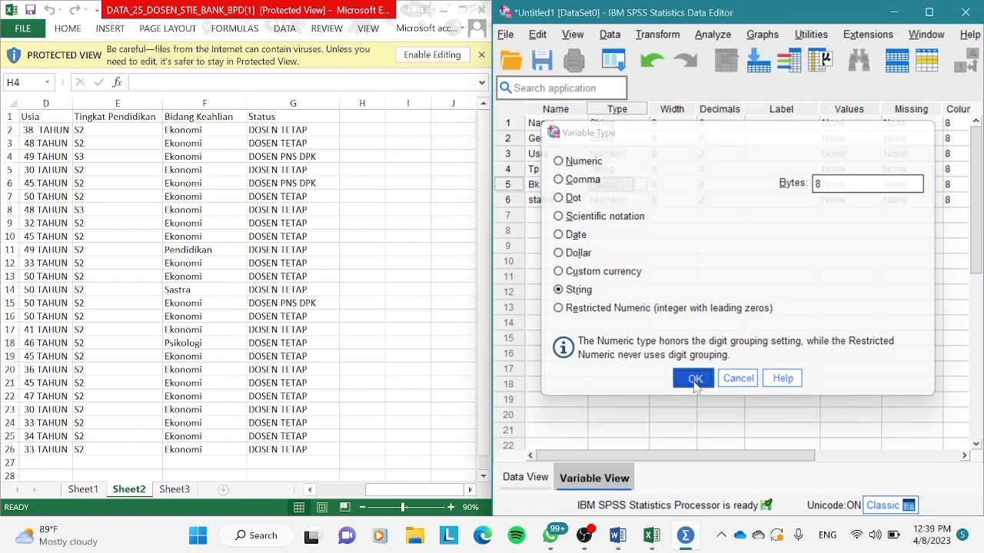
Change the variable type of status to String.
click(638, 203)
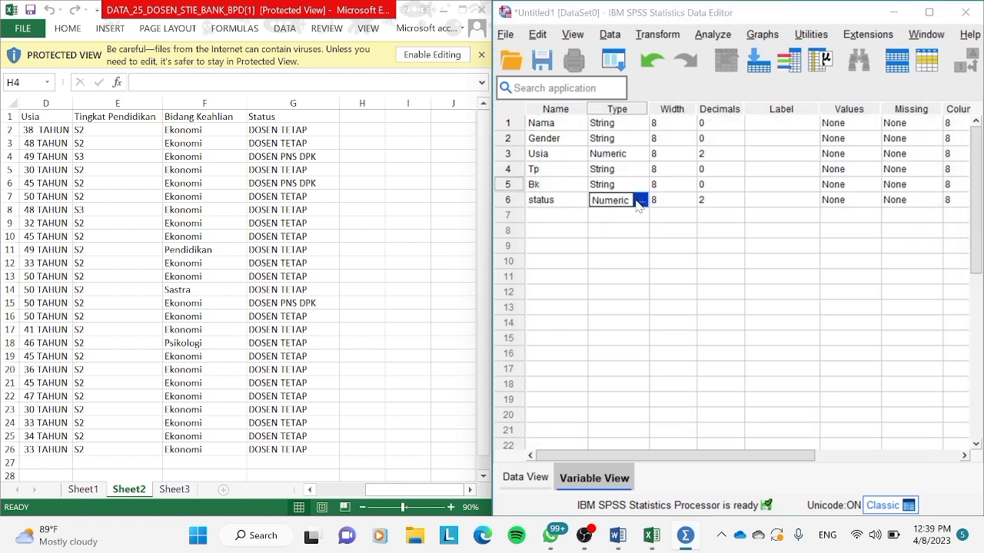
click(639, 200)
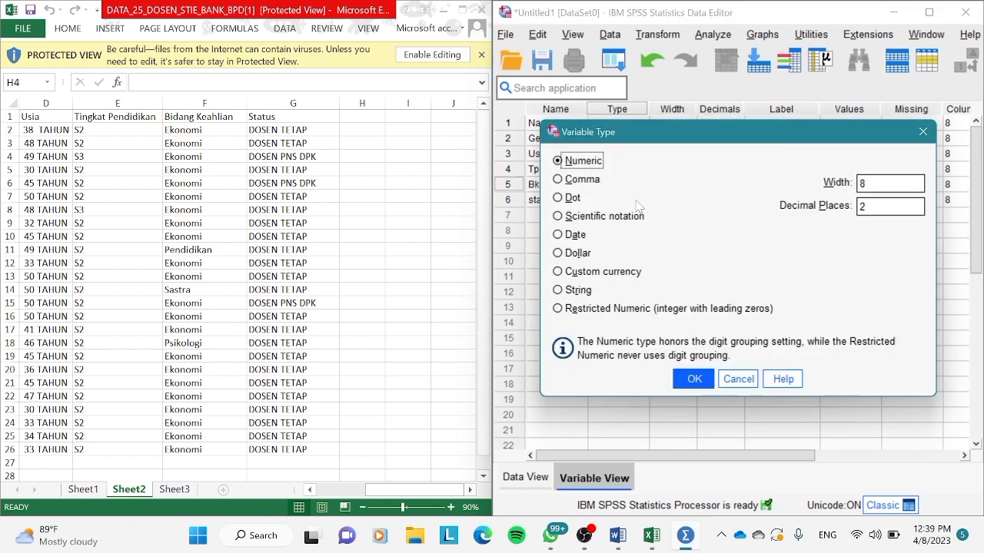
click(584, 296)
click(684, 380)
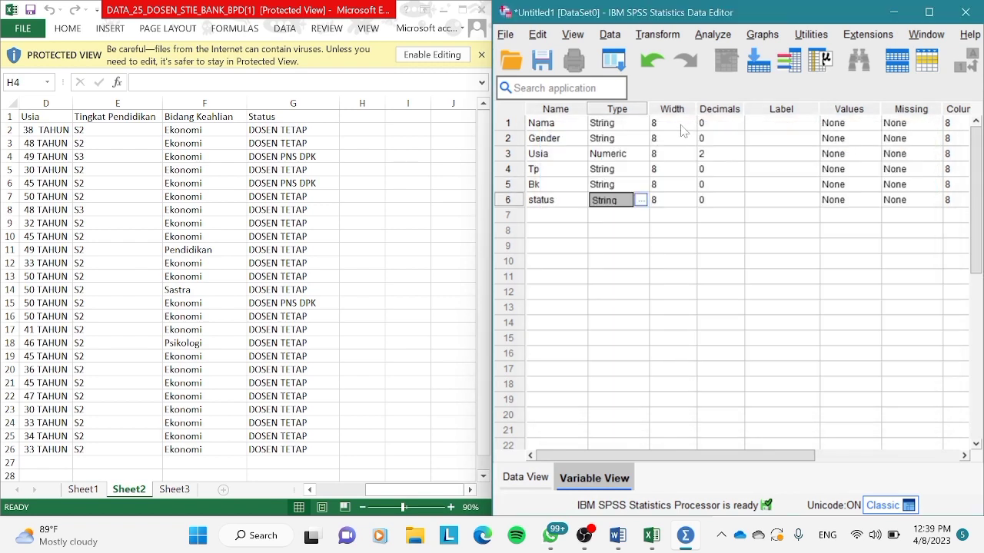
Set the width of Nama to 35, Bk to 10 and status to 16, and the decimals of Usia to 0.
click(680, 124)
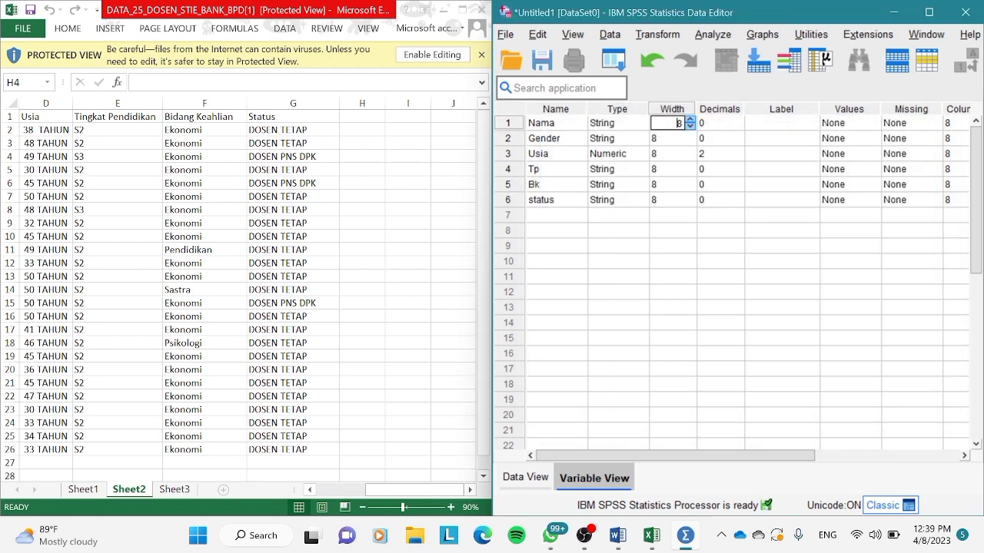
key(BackSpace)
text(35)
click(677, 140)
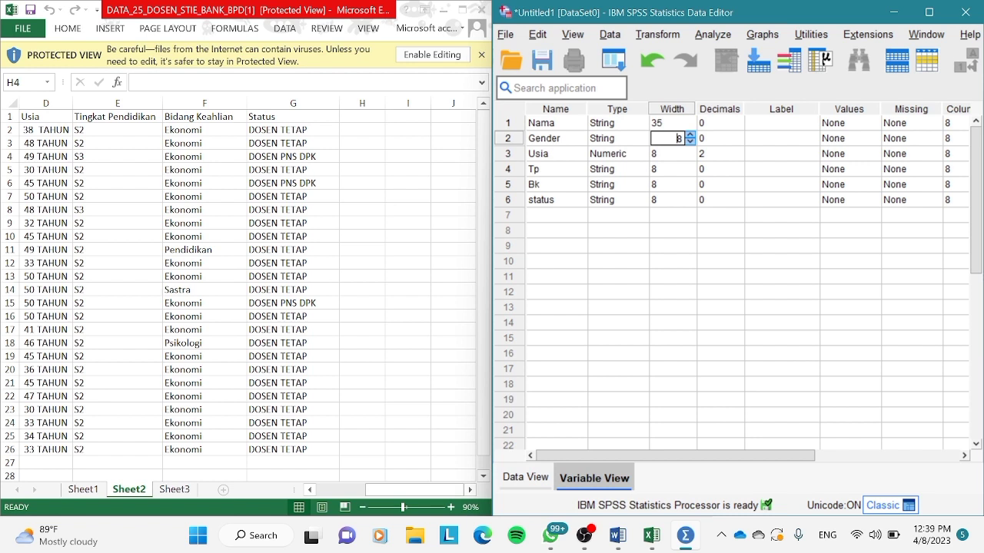
click(666, 187)
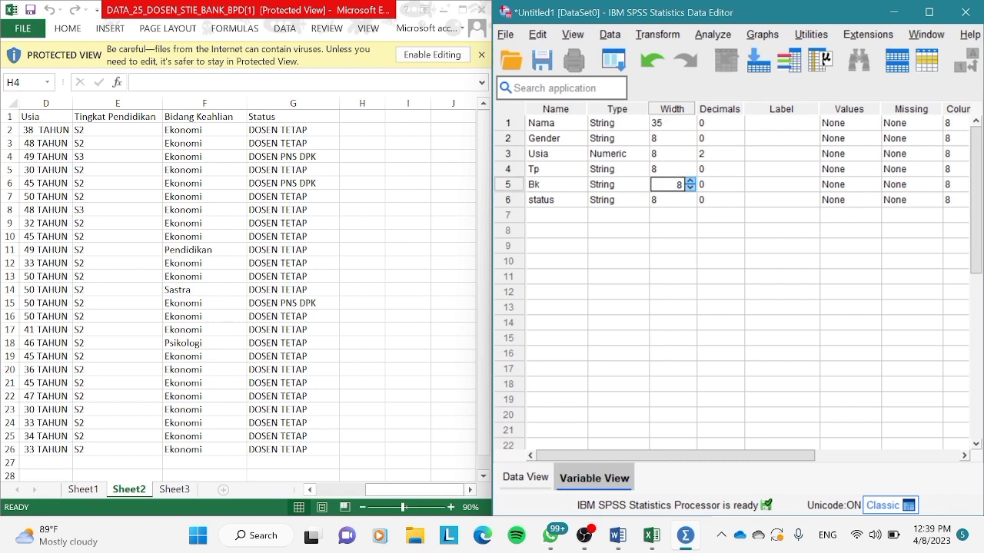
text(10)
click(666, 200)
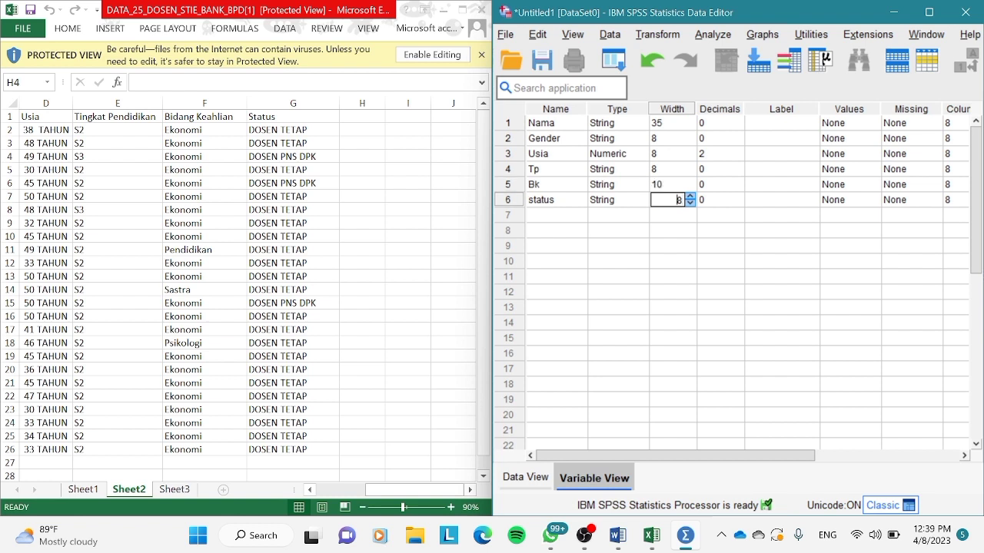
text(16)
click(706, 155)
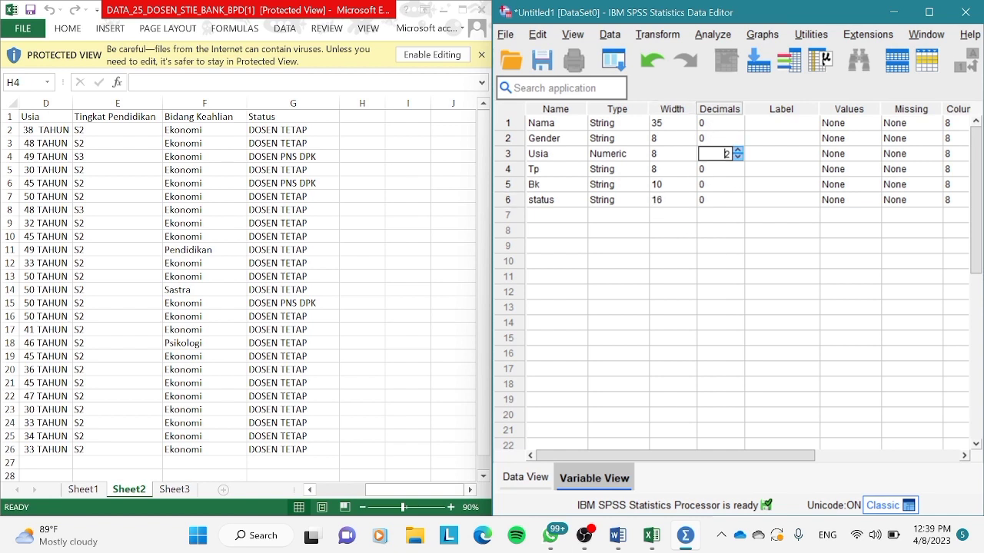
text(0)
Set the label of the Nama variable to "Nama Dosen", matching the worksheet's name column.
click(768, 124)
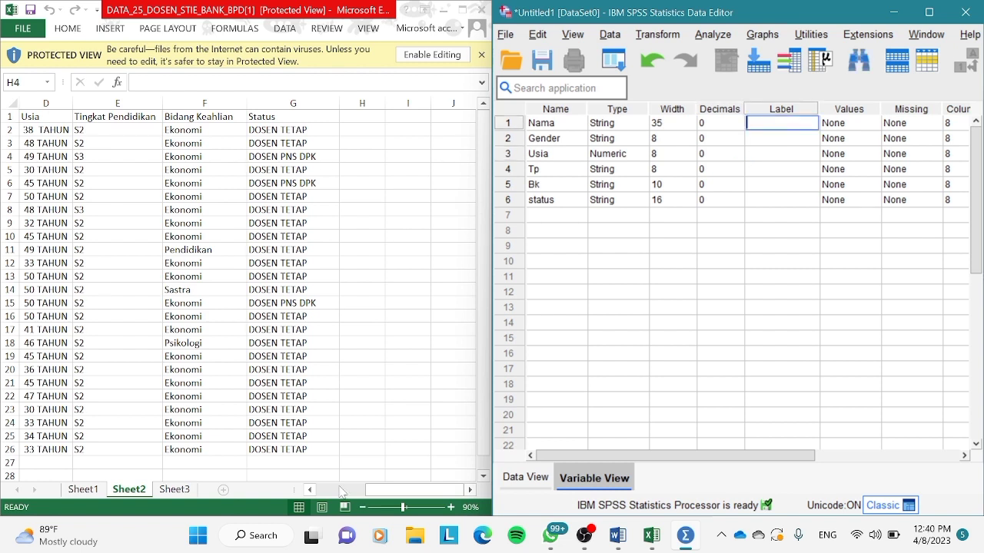
click(315, 497)
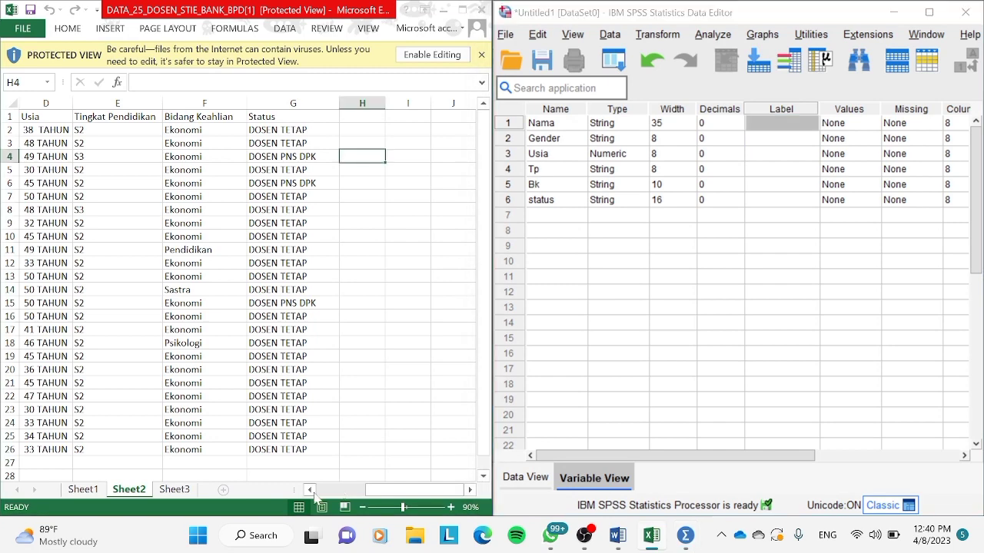
click(313, 493)
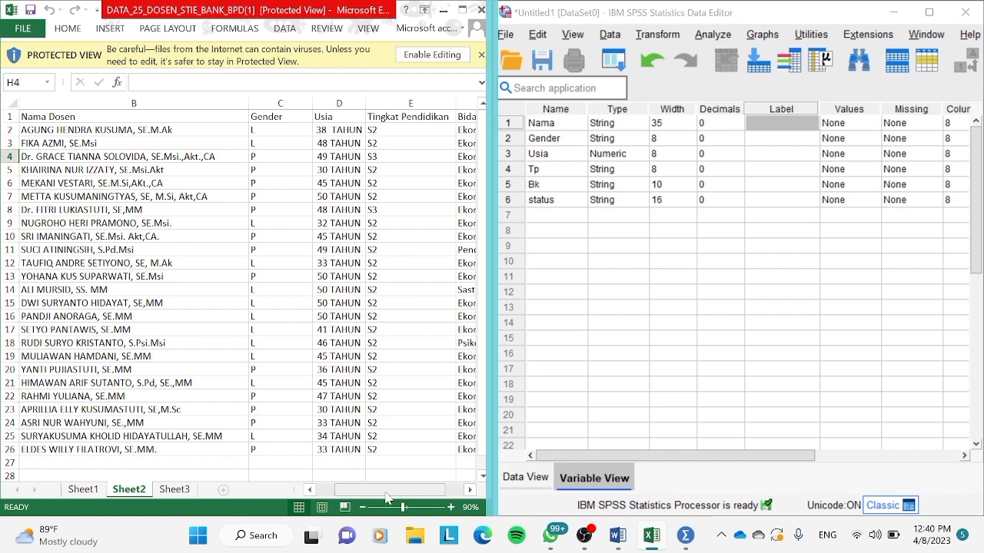
drag(385, 494, 366, 493)
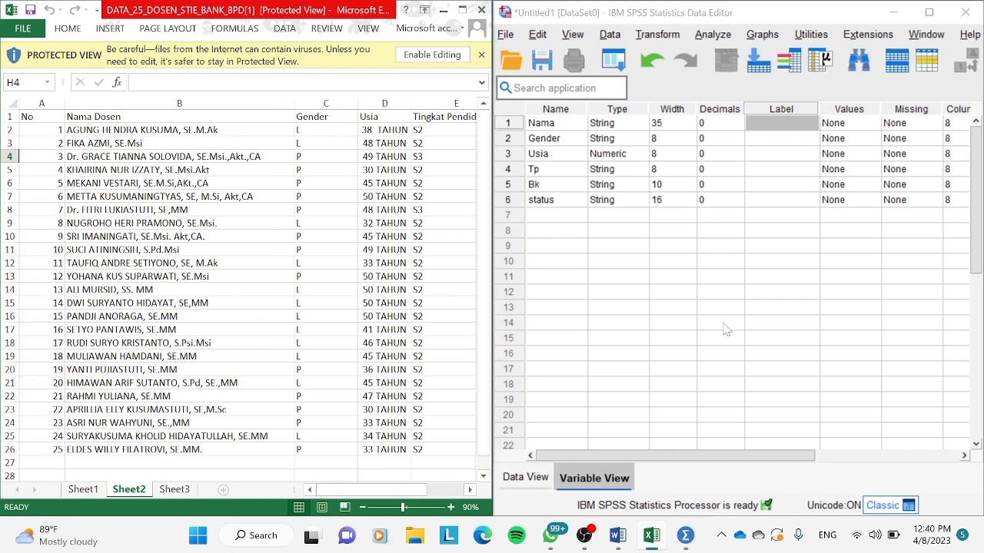
click(788, 125)
text(N)
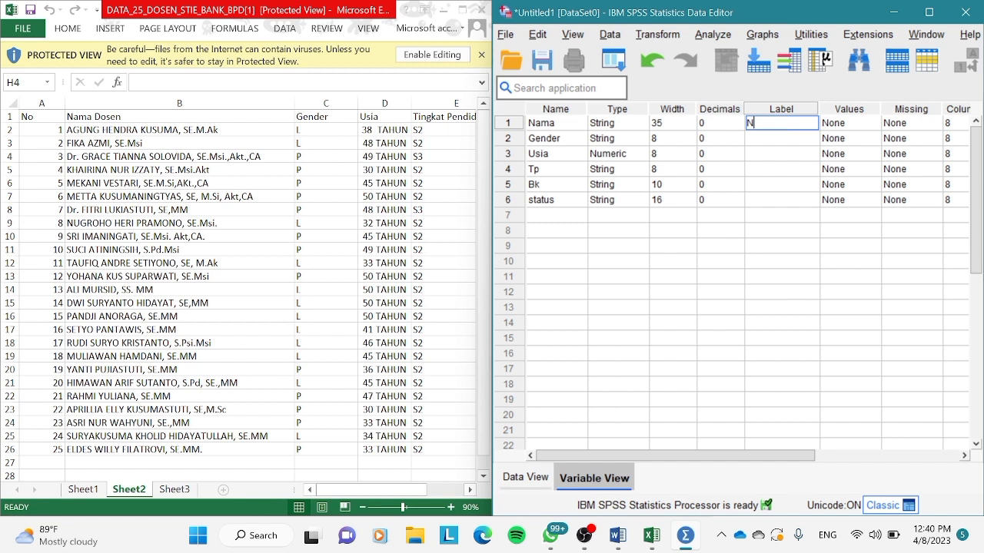
text(ama Dosen)
key(Return)
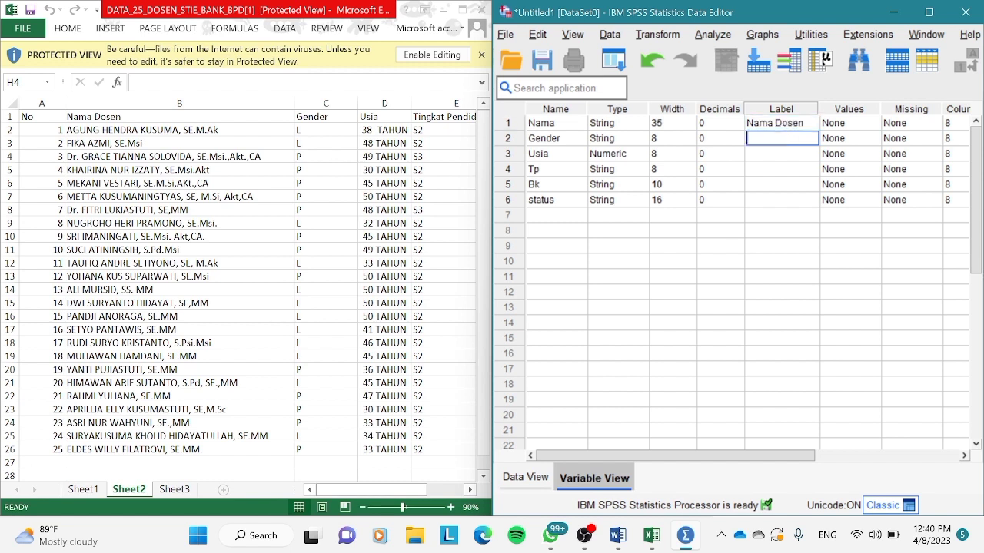
Set the label of Gender to "Jenis kelamin" and the label of Usia to "Tahun".
text(Jenis kelamin)
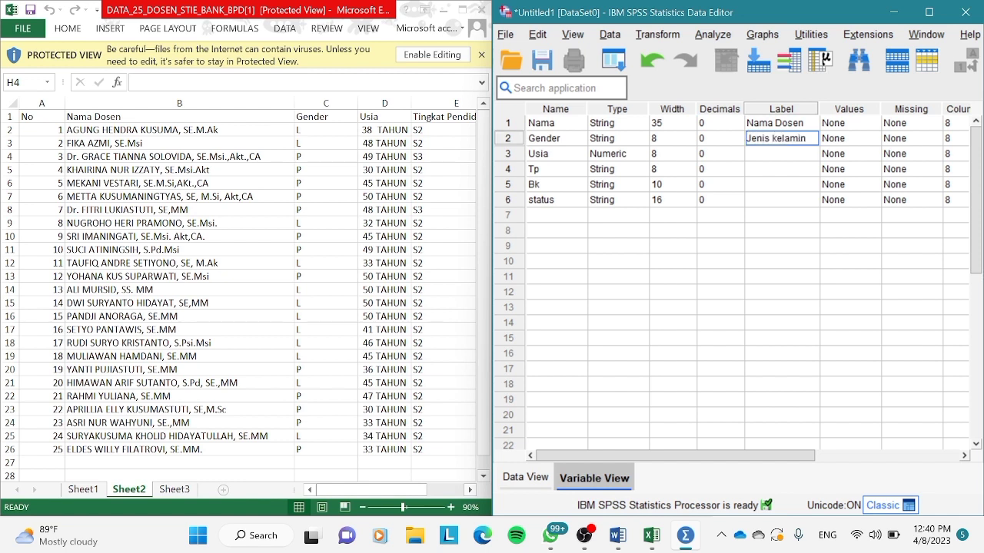
key(Return)
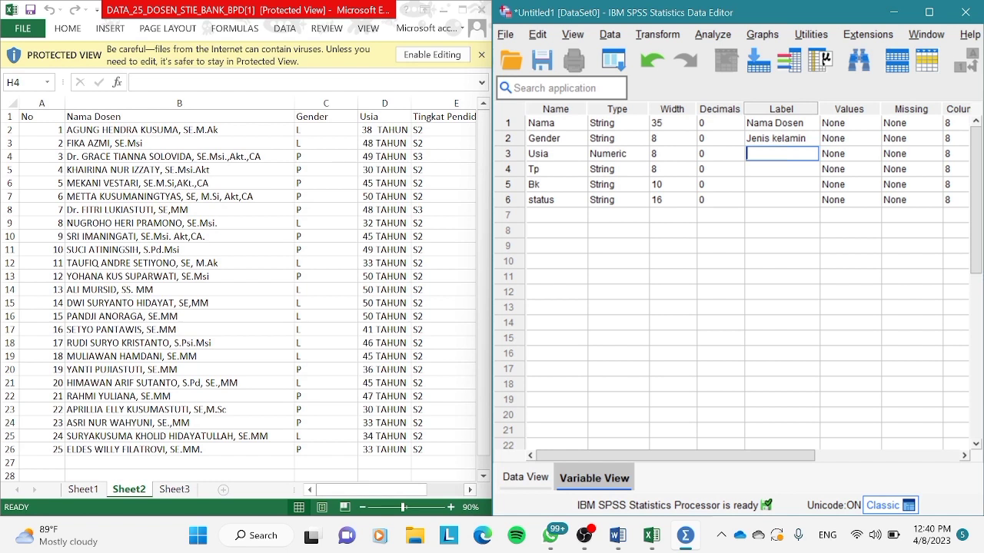
text(Tahun)
key(Return)
Set the label of the Tp variable to "Tingkat pendidikan".
text(T)
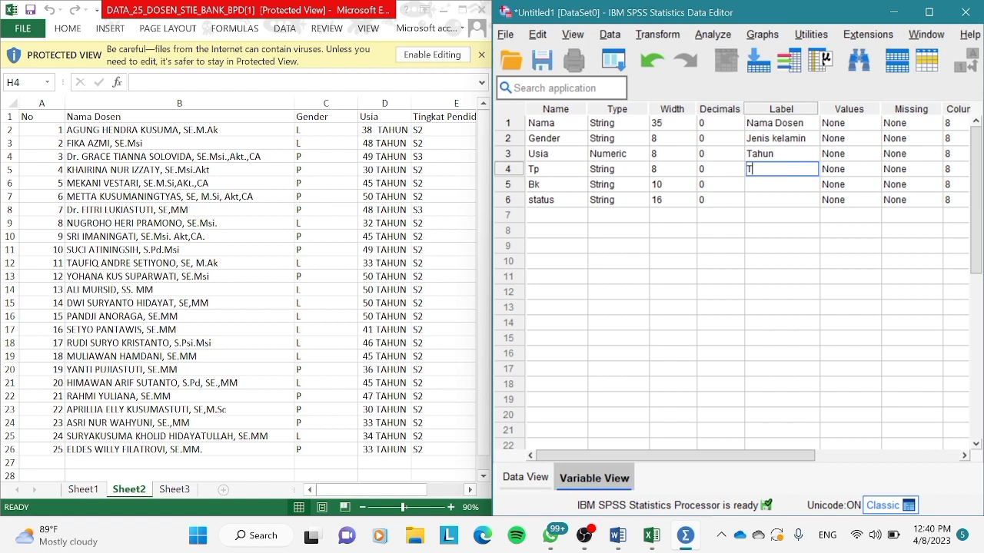
text(ingkat pendidik)
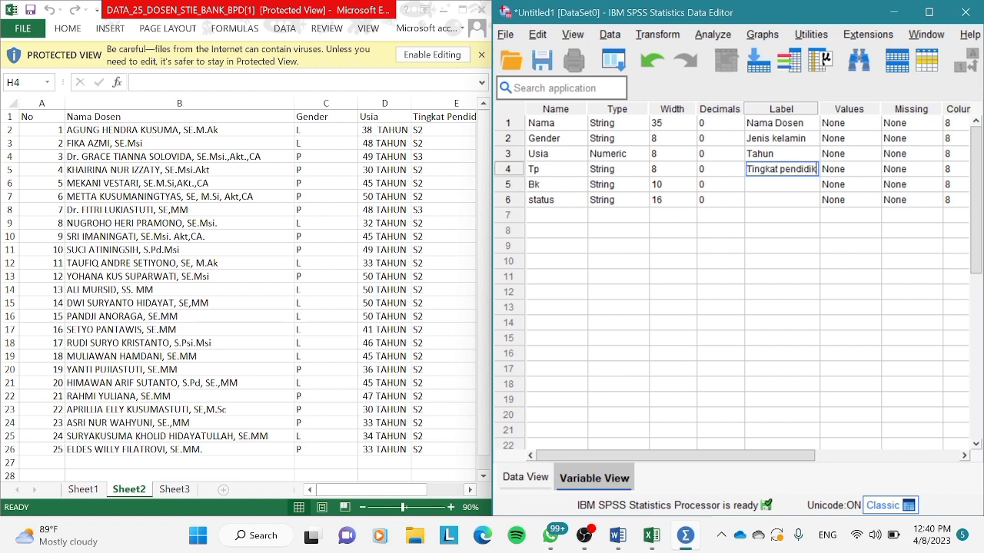
text(an)
key(Return)
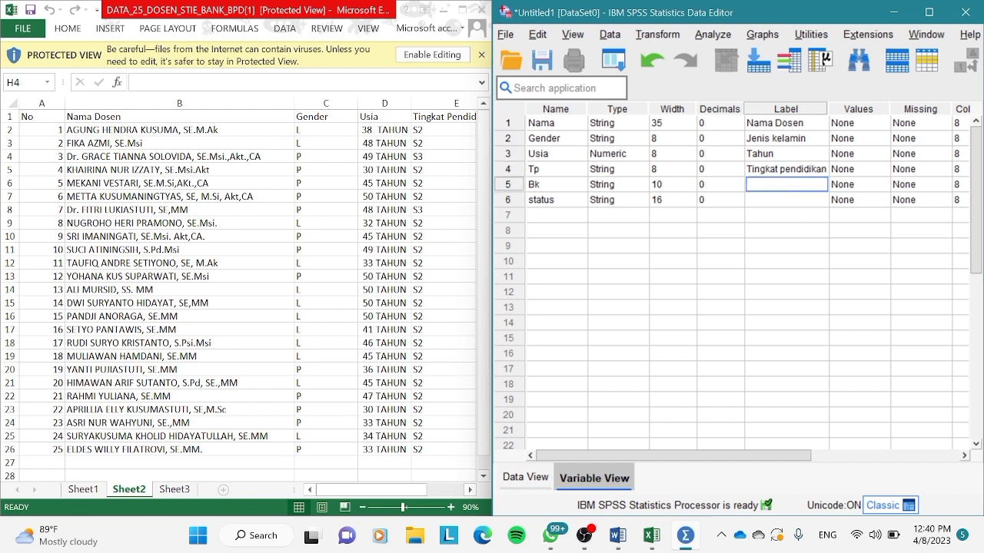
Set the label of Bk to "Bidang Keahlian" and the label of status to "Status".
text(Bidang Keahlian)
key(Return)
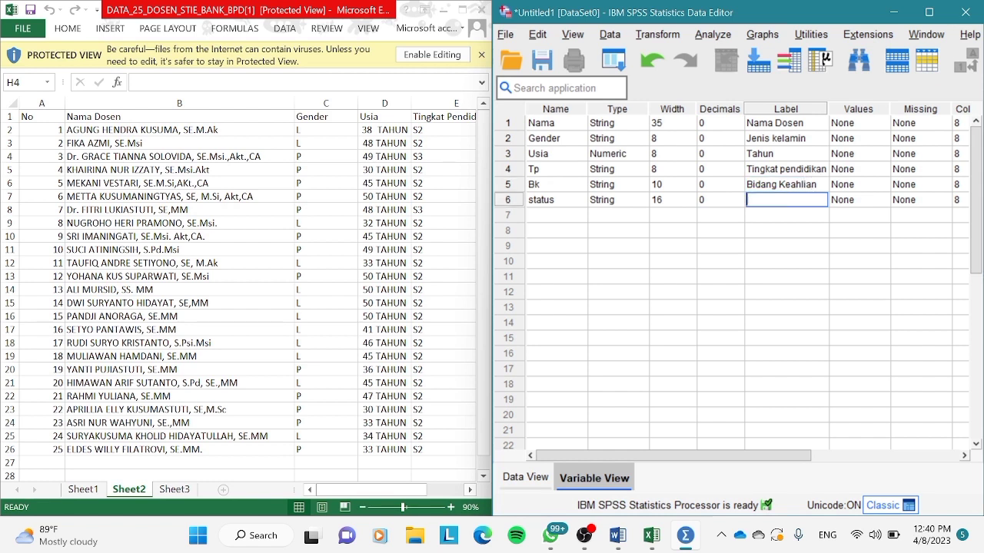
text(Status)
Add a value label to the Gender variable that defines 1 as "Laki laki".
click(861, 143)
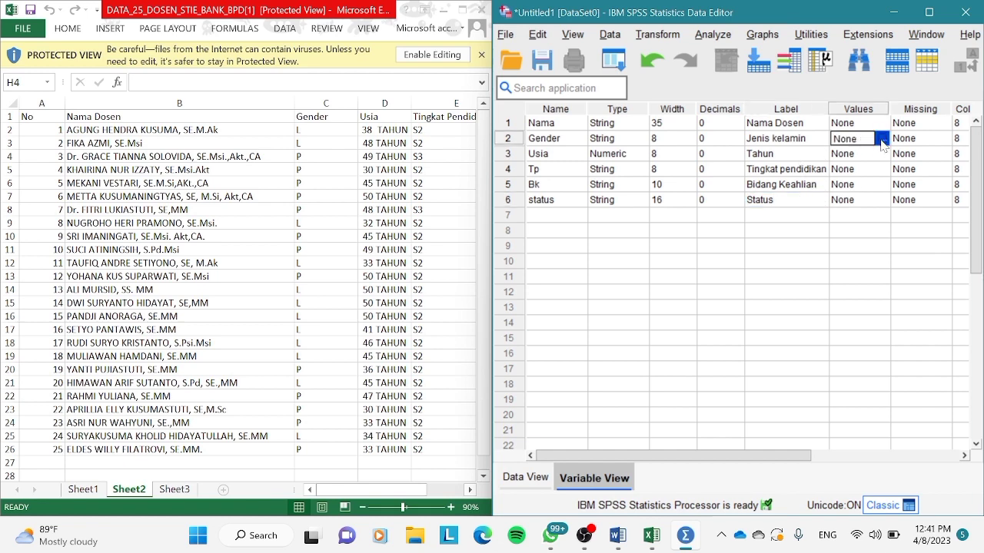
click(881, 139)
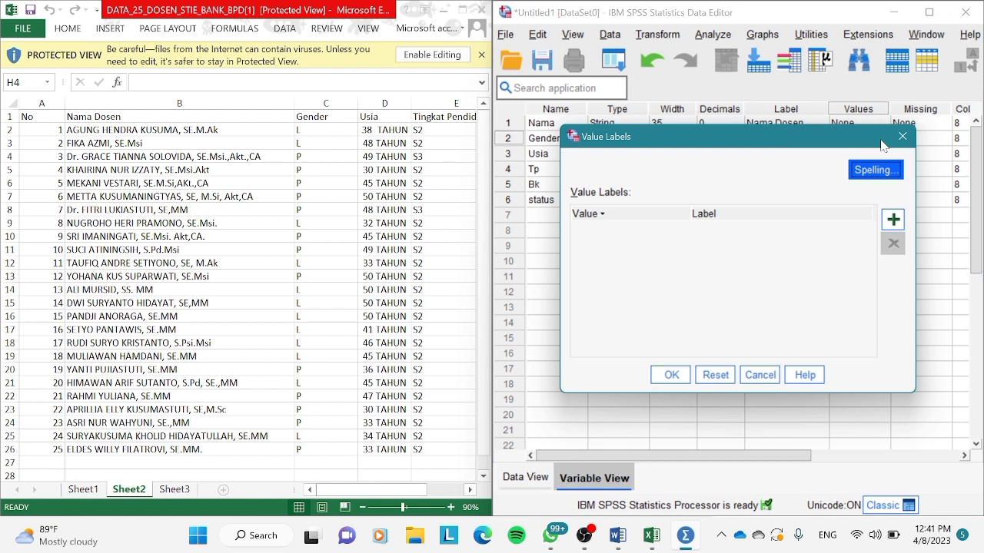
click(891, 223)
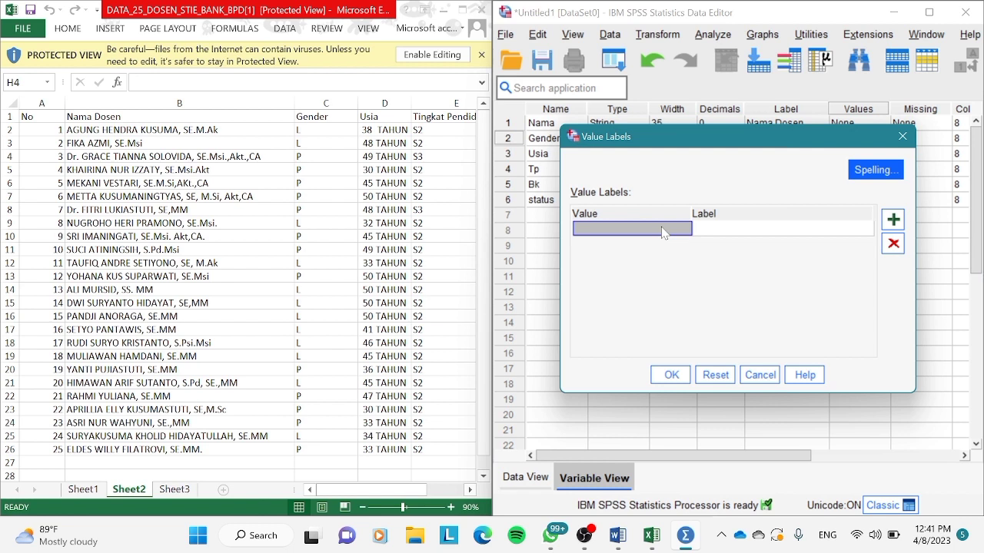
text(1)
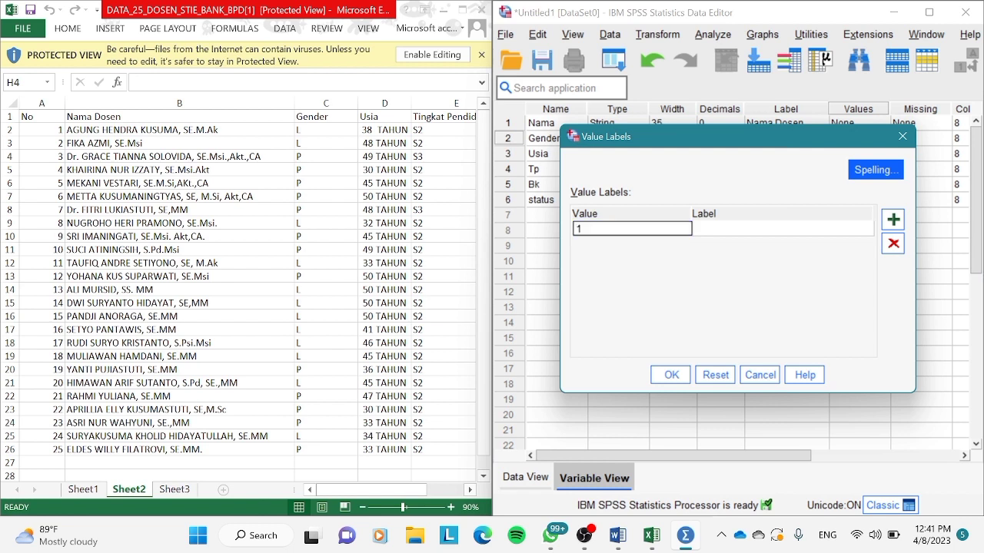
click(718, 229)
text(L)
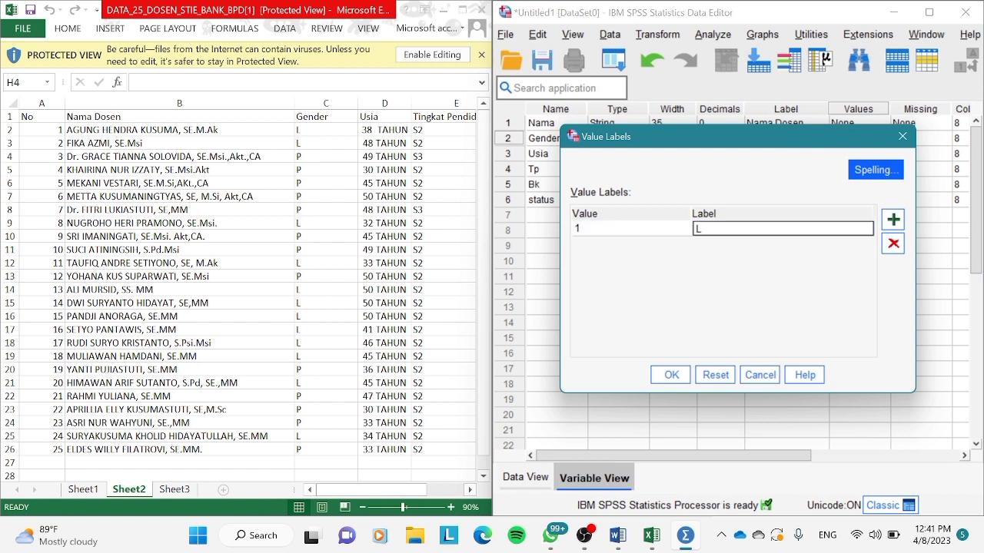
text(aki laki)
Add a second Gender value label defining 2 as "Perempuan" and apply the value labels.
click(893, 221)
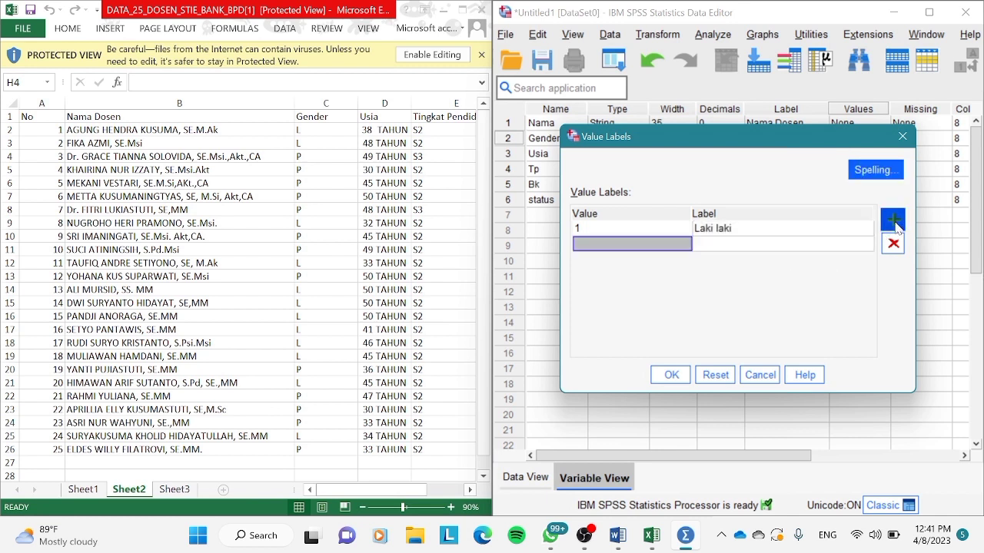
text(2)
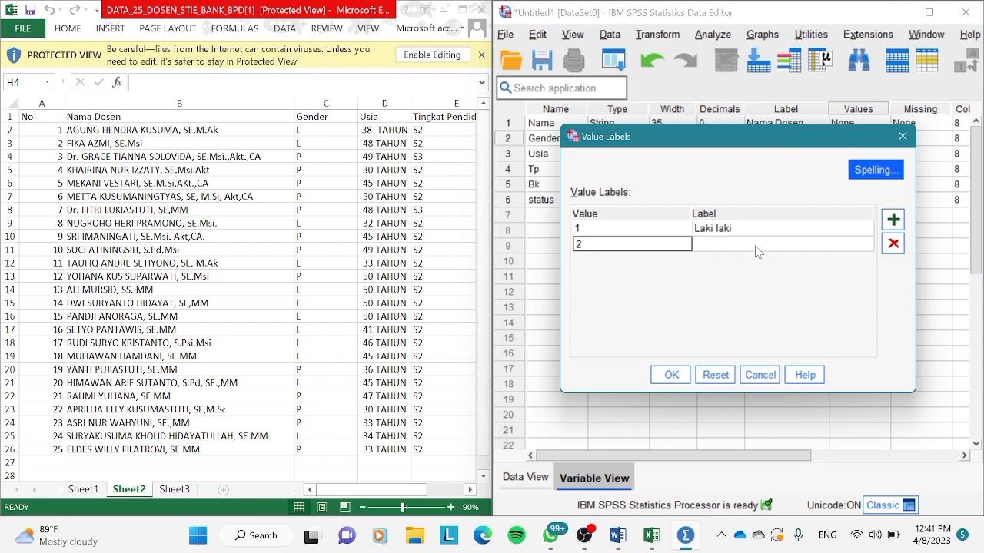
click(757, 243)
text(Per)
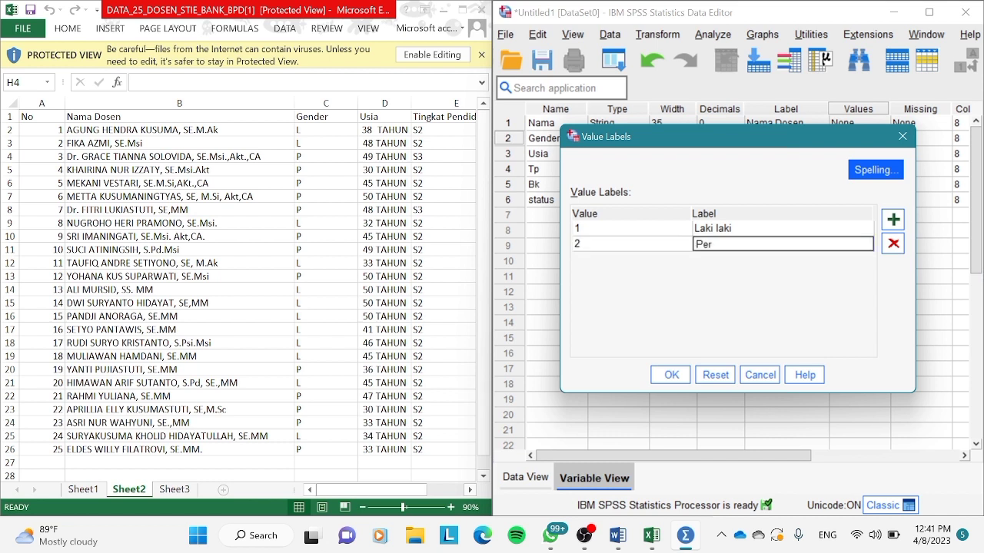
text(empuan)
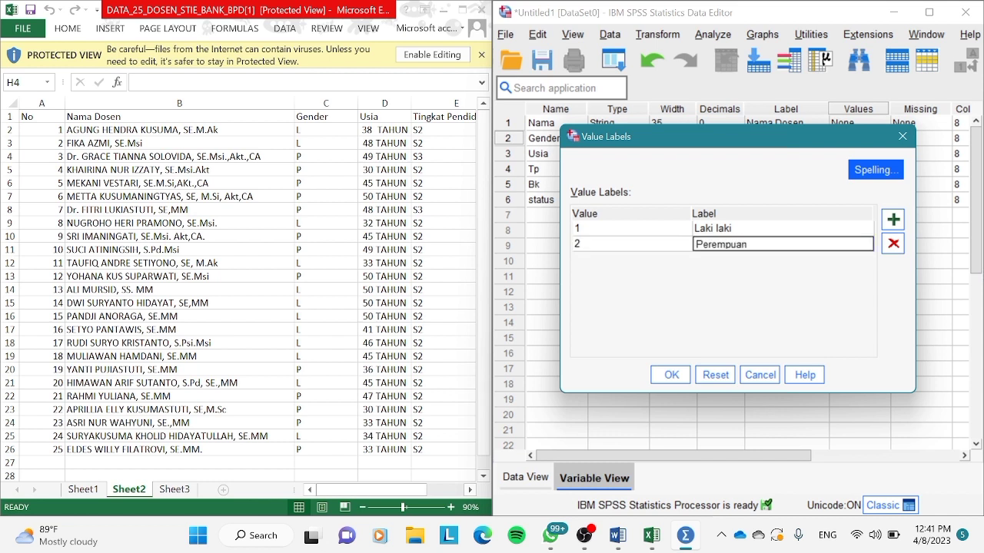
click(671, 377)
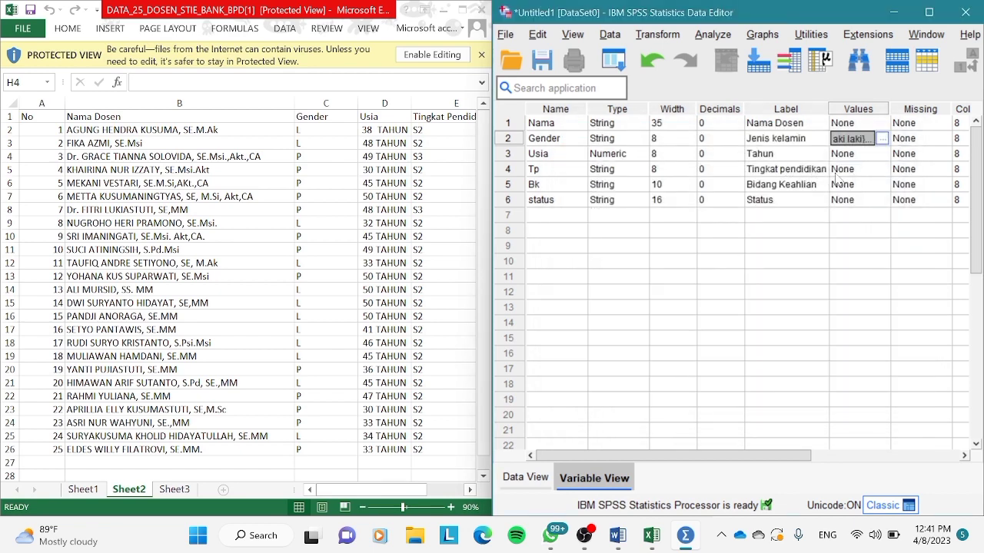
Add a value label to the Tp variable that defines 1 as "S2".
click(867, 172)
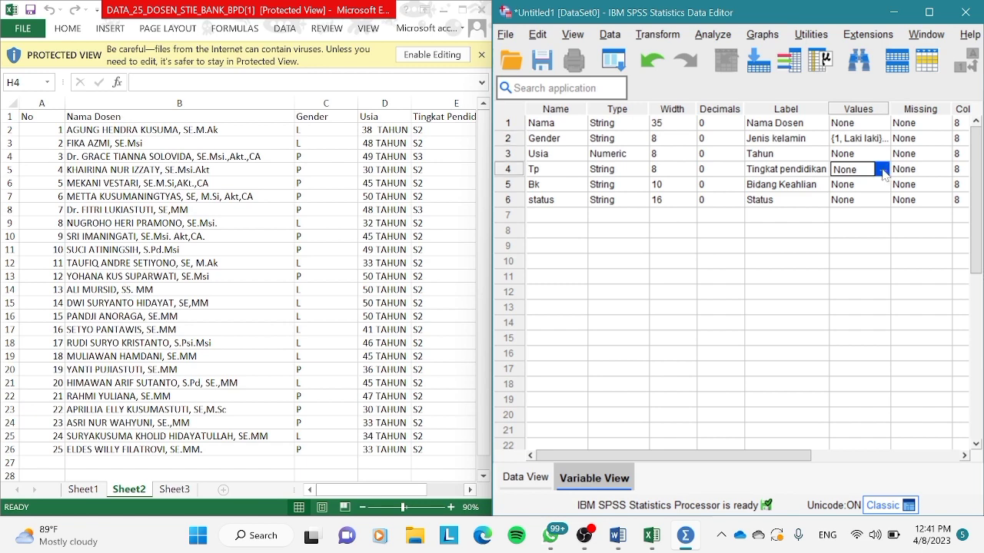
click(881, 169)
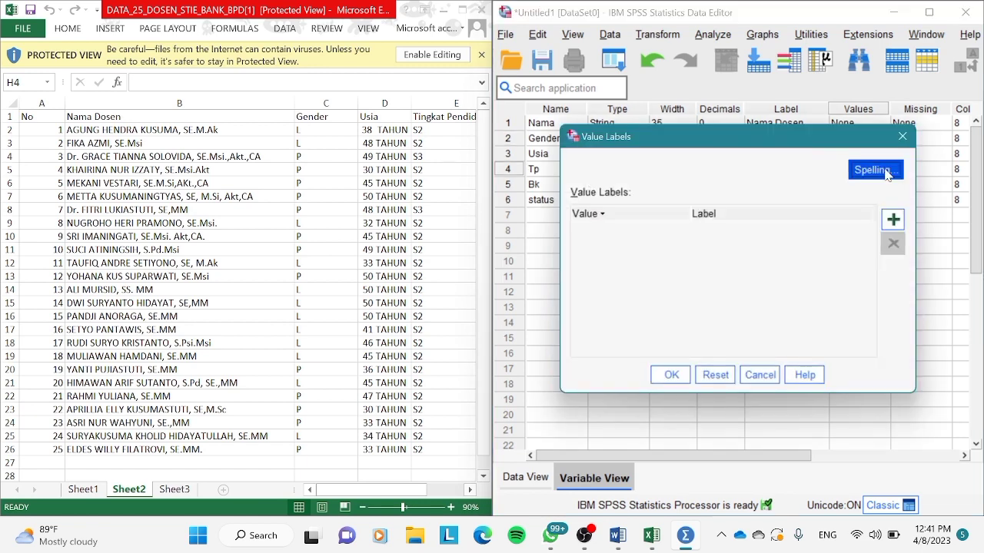
click(893, 221)
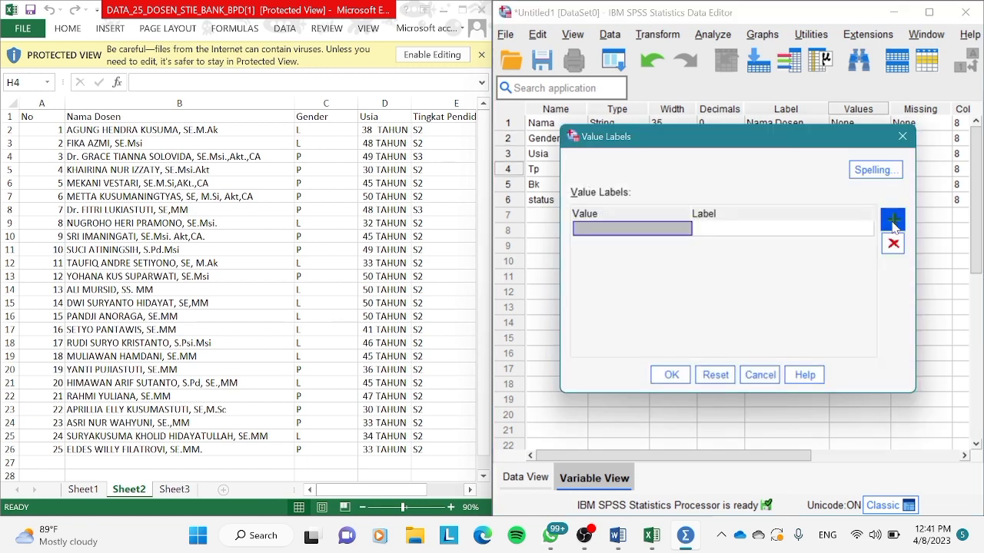
text(1)
click(840, 232)
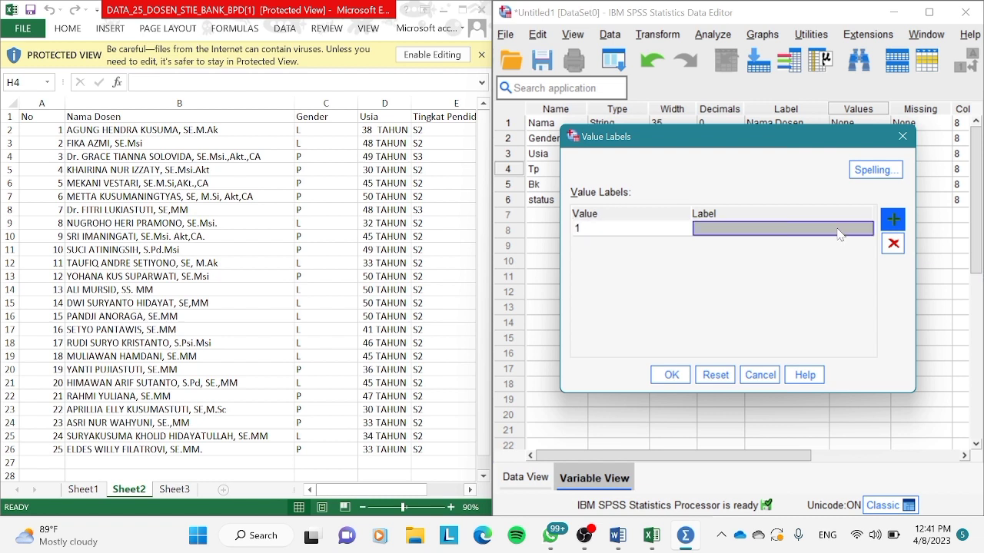
text(S2)
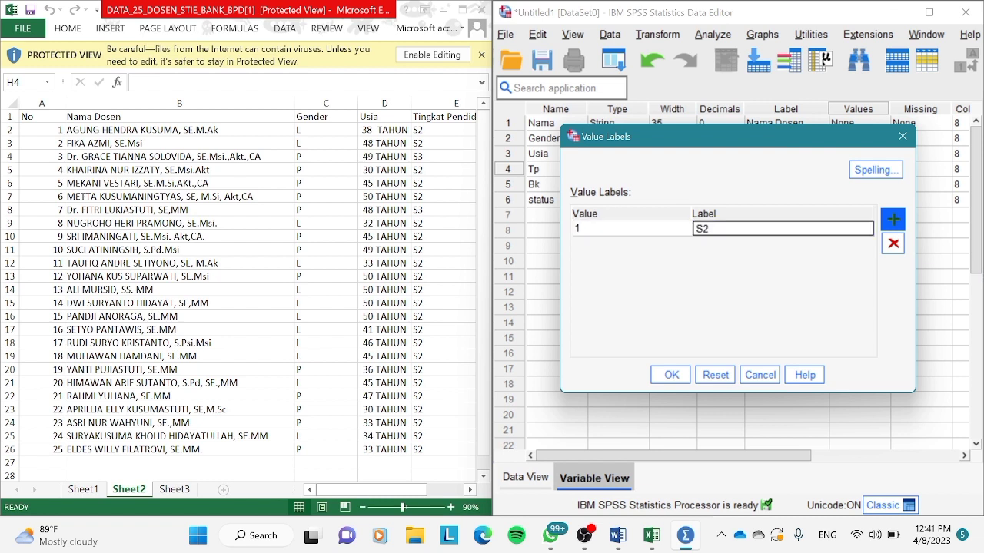
Add a second Tp value label defining 2 as "S3" and apply the value labels.
click(899, 223)
text(2)
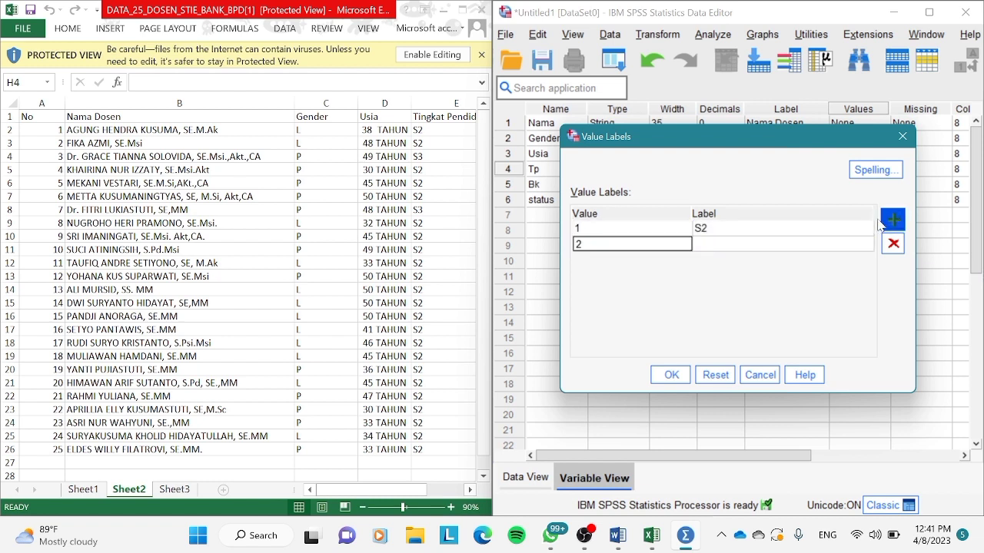
click(830, 246)
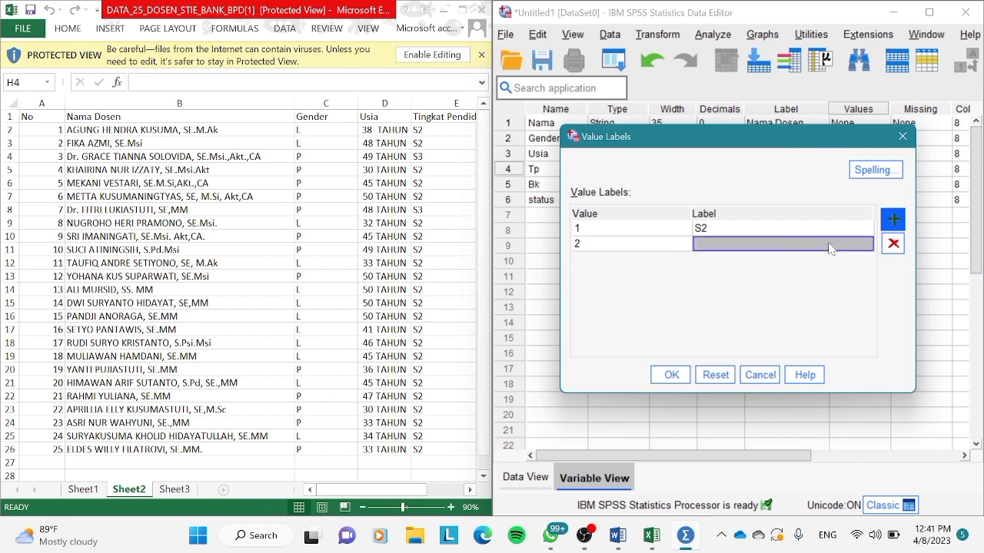
text(S3)
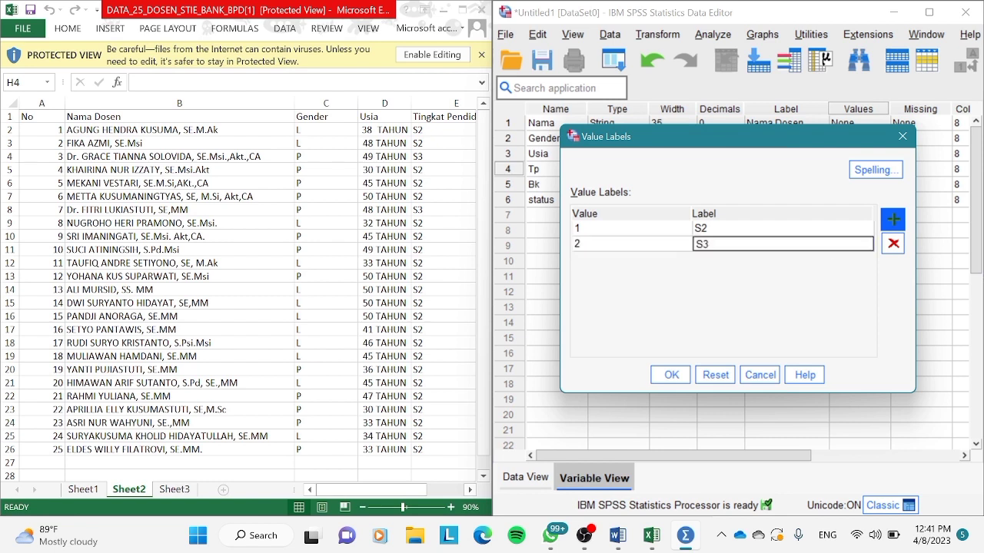
click(671, 377)
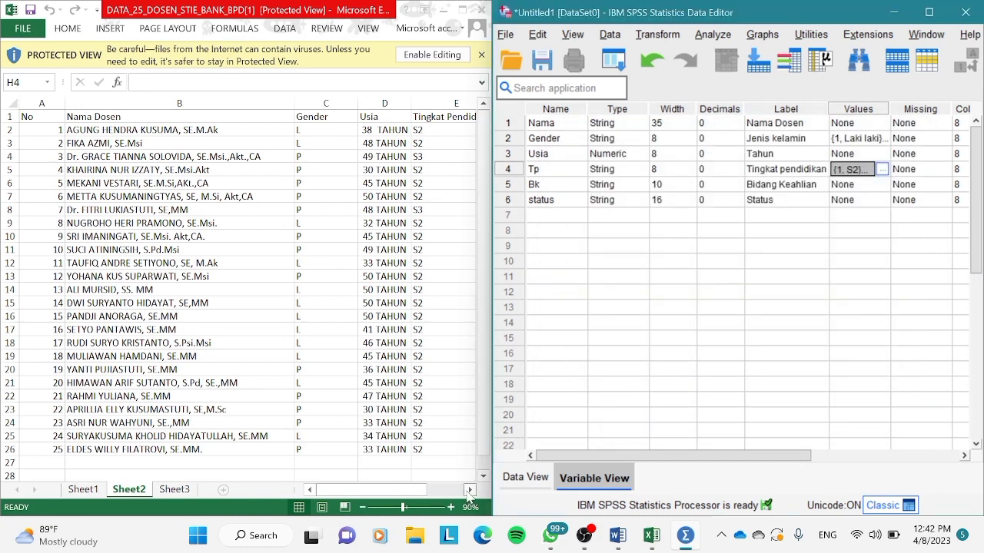
Add a value label to the Bk variable that defines 1 as "Ekonomi", following the worksheet's Bidang Keahlian column.
click(469, 497)
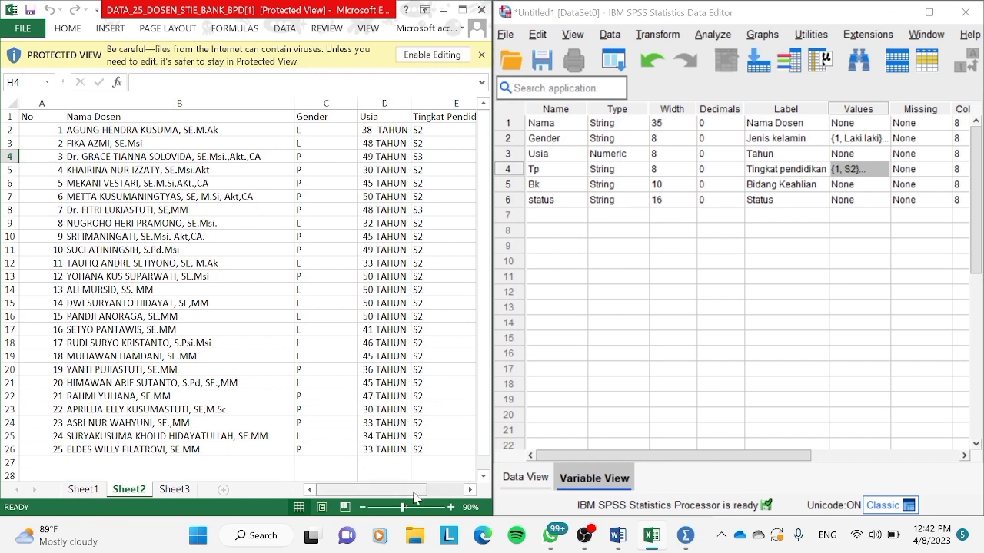
drag(413, 498, 454, 492)
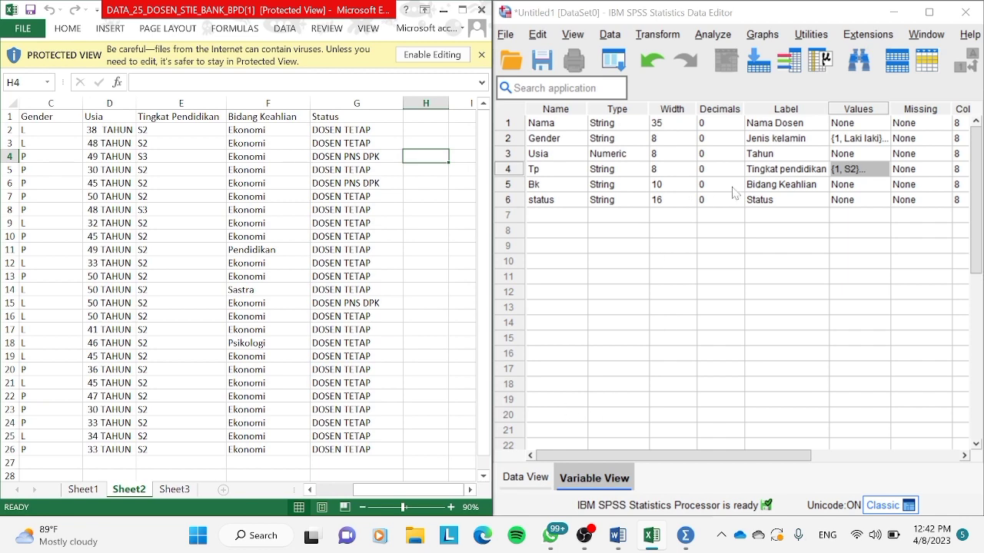
click(856, 193)
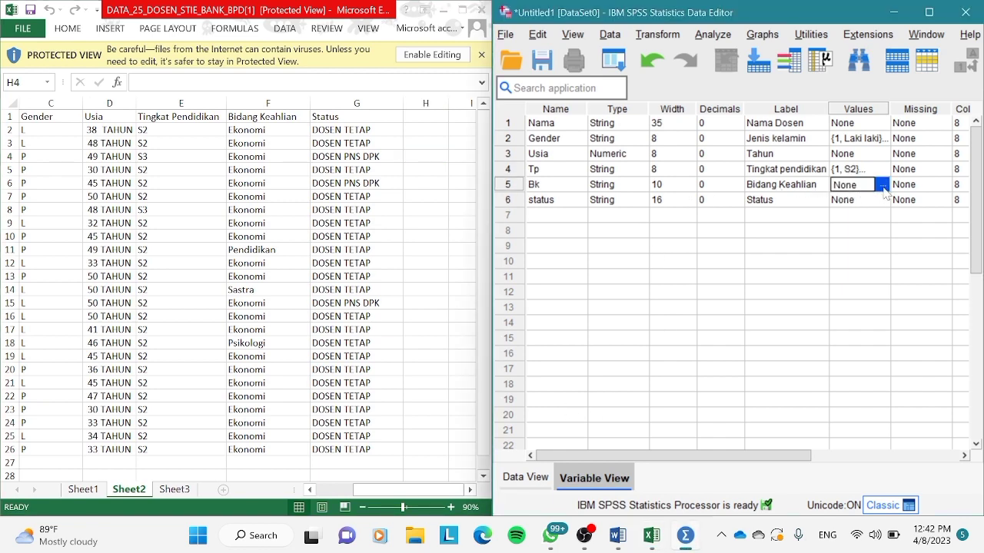
click(883, 186)
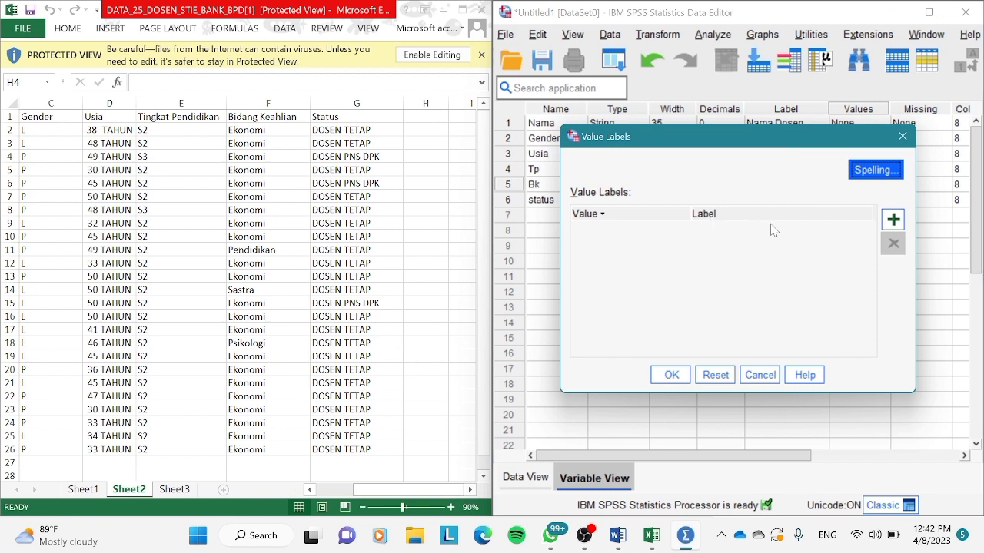
click(891, 221)
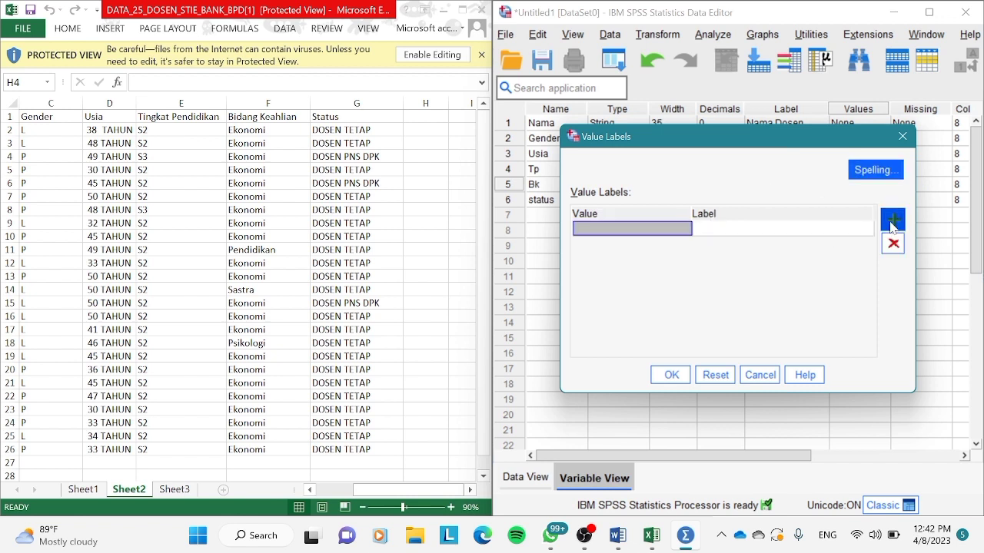
text(1)
click(820, 229)
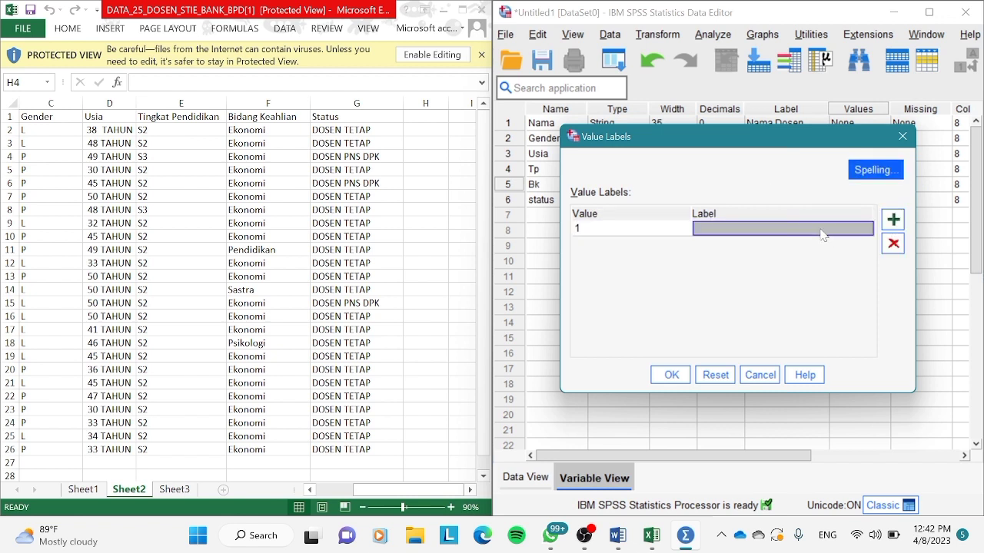
text(Ek)
key(BackSpace)
key(BackSpace)
text(E)
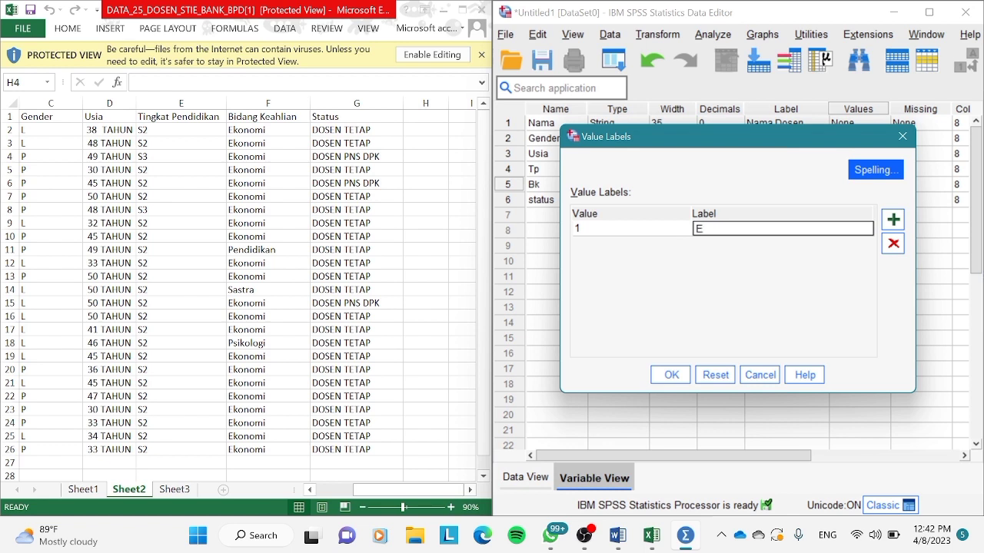
text(konomi)
Add a second Bk value label defining 2 as "Pendidikan".
click(894, 221)
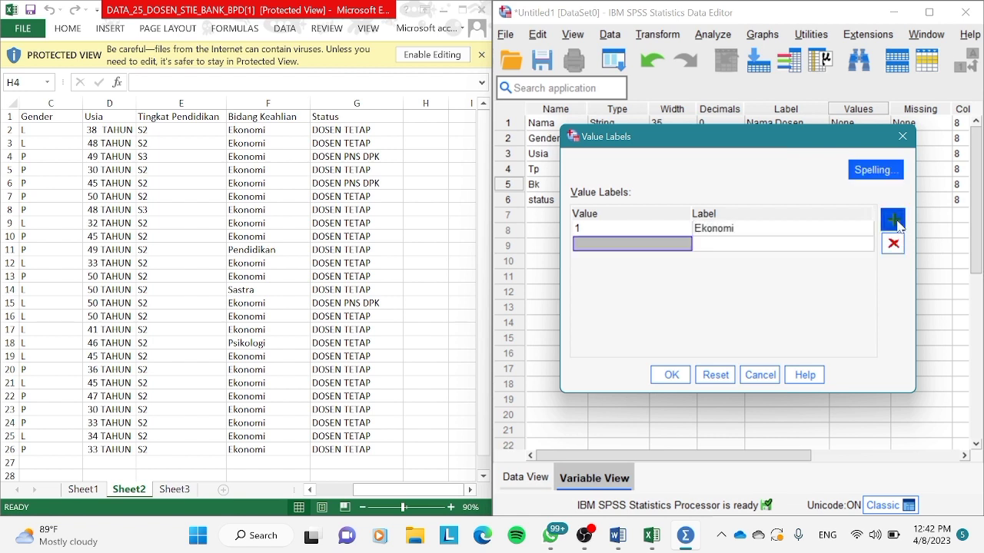
text(2)
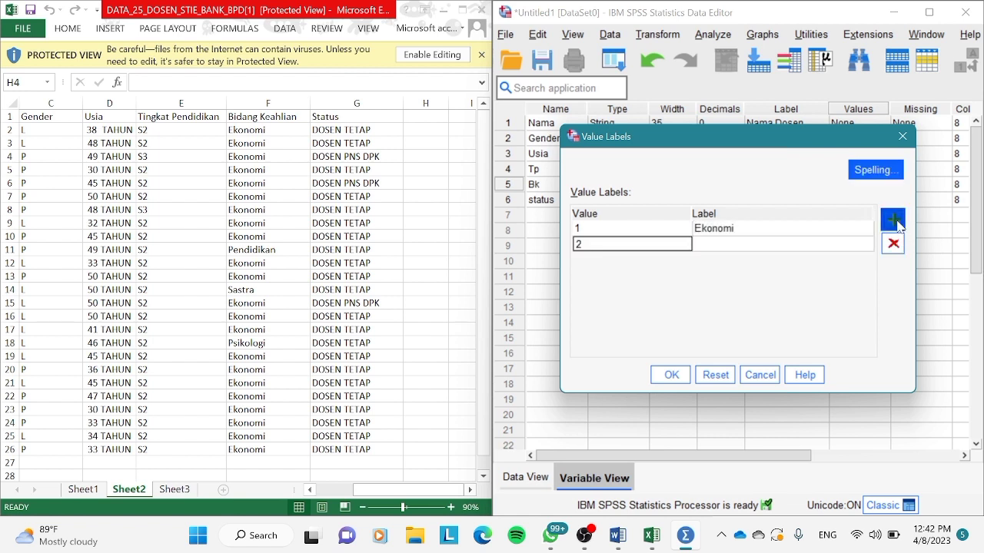
click(852, 246)
text(Pen)
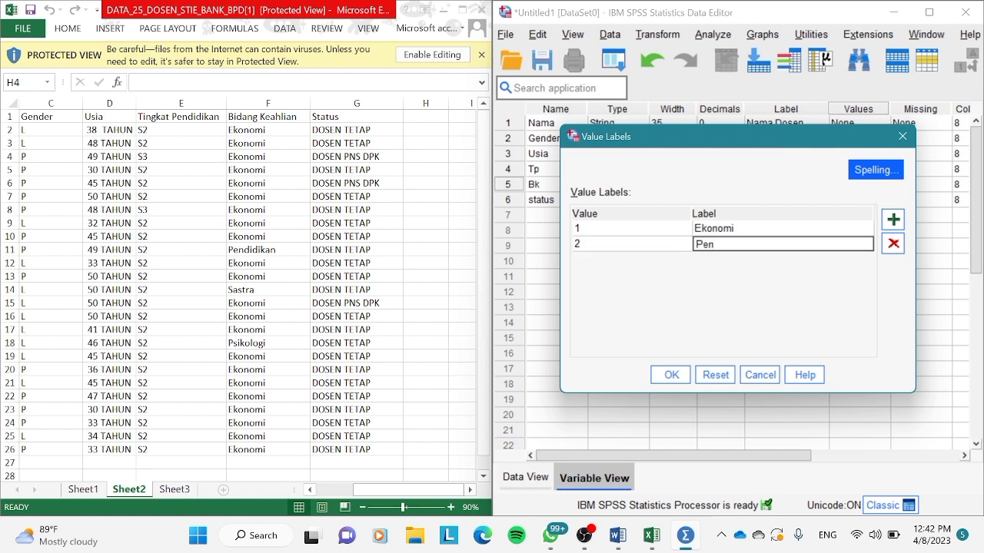
text(didikan)
Add a third Bk value label defining 3 as "sastra".
click(895, 223)
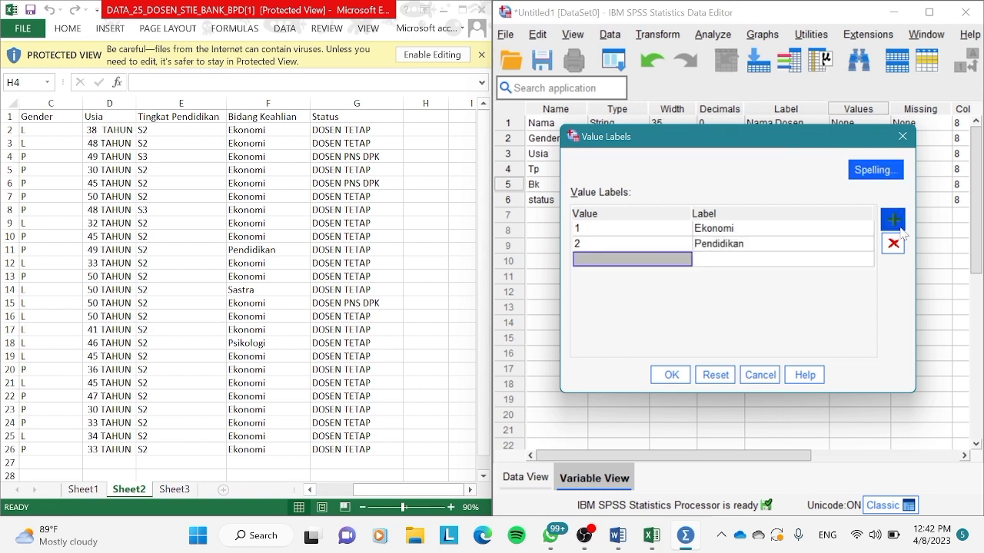
text(3)
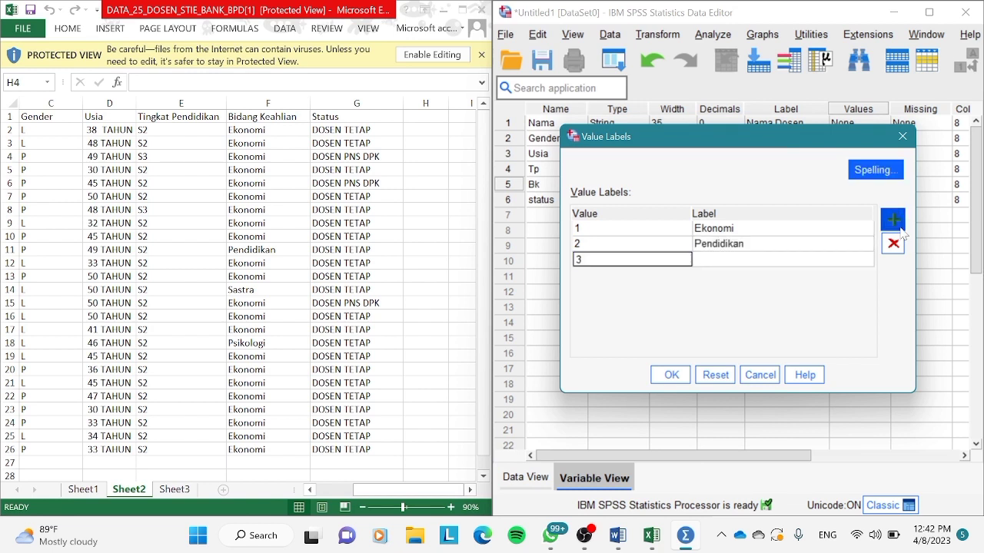
click(820, 260)
text(sast)
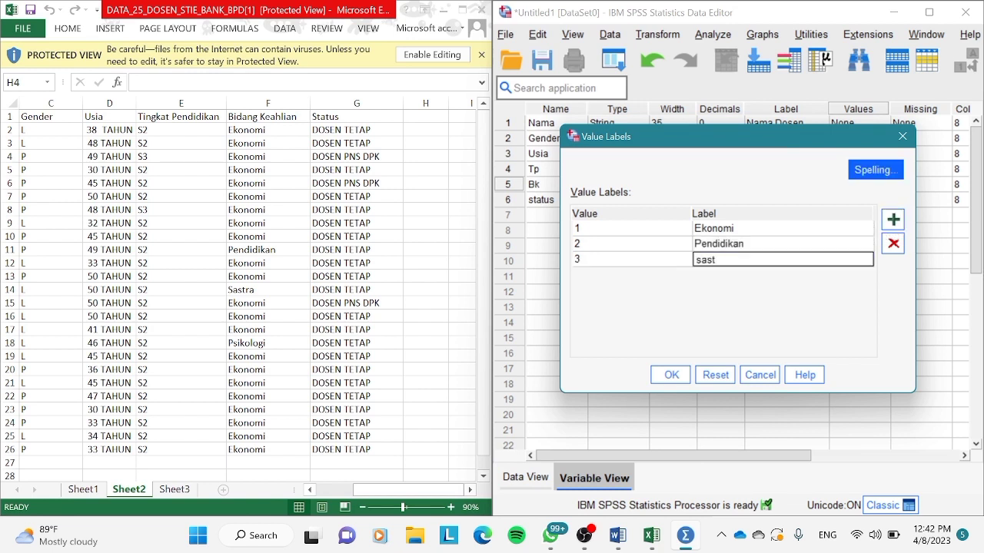
text(ra)
Add a fourth Bk value label defining 4 as "Psikologi" and apply the value labels.
click(893, 221)
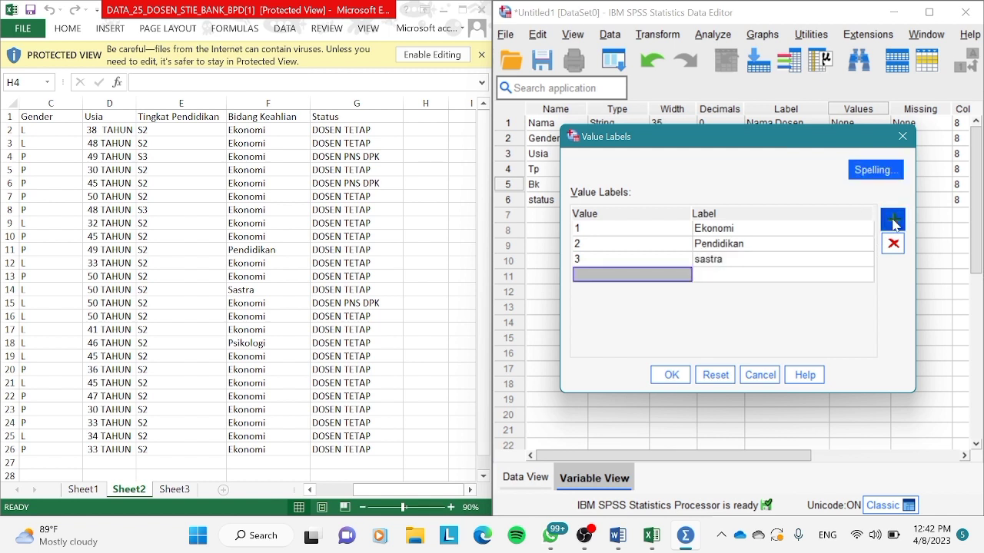
text(4)
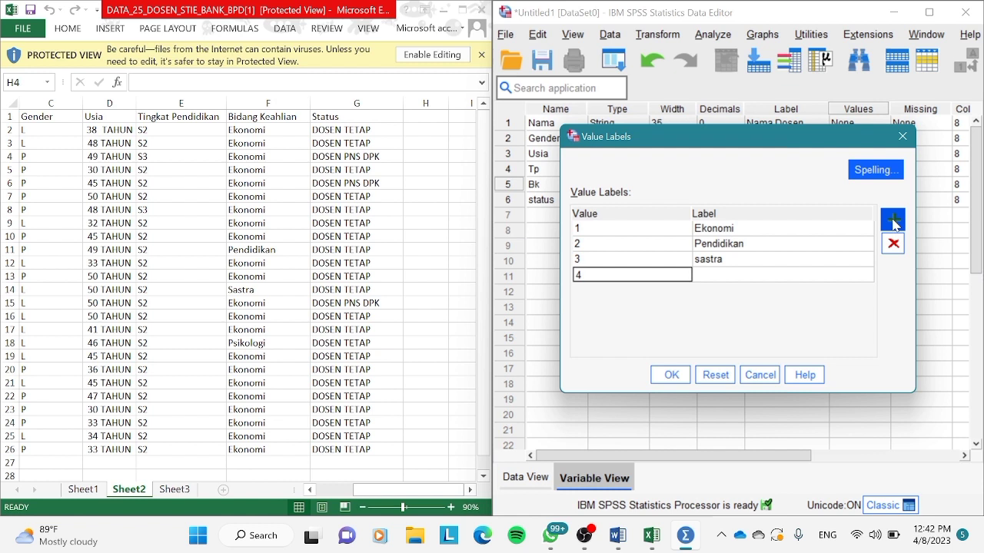
click(728, 276)
text(P)
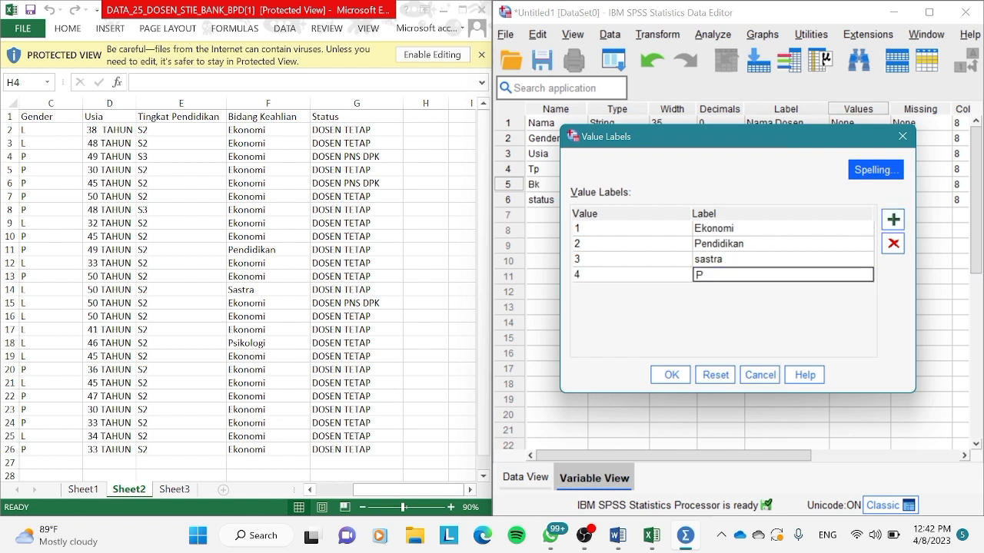
text(sikologi)
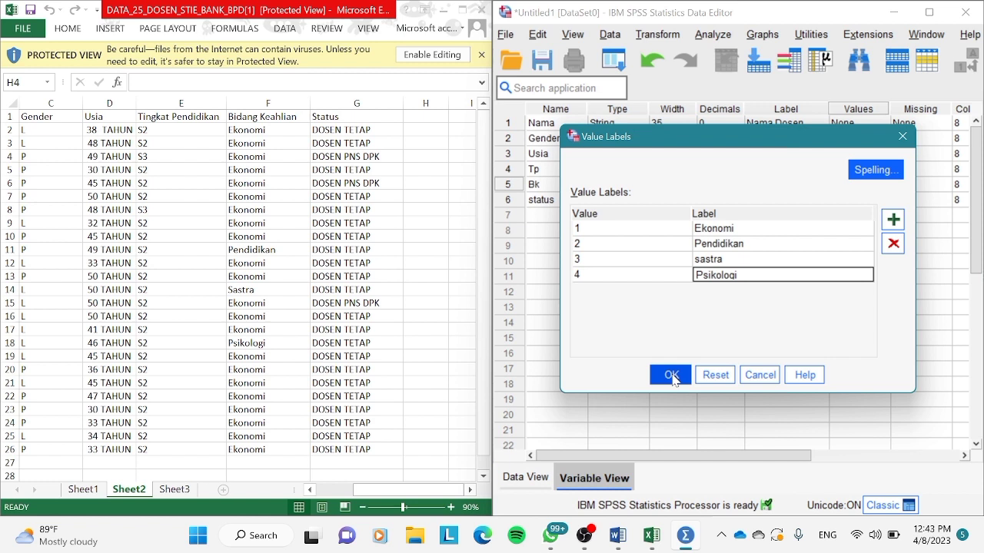
click(672, 376)
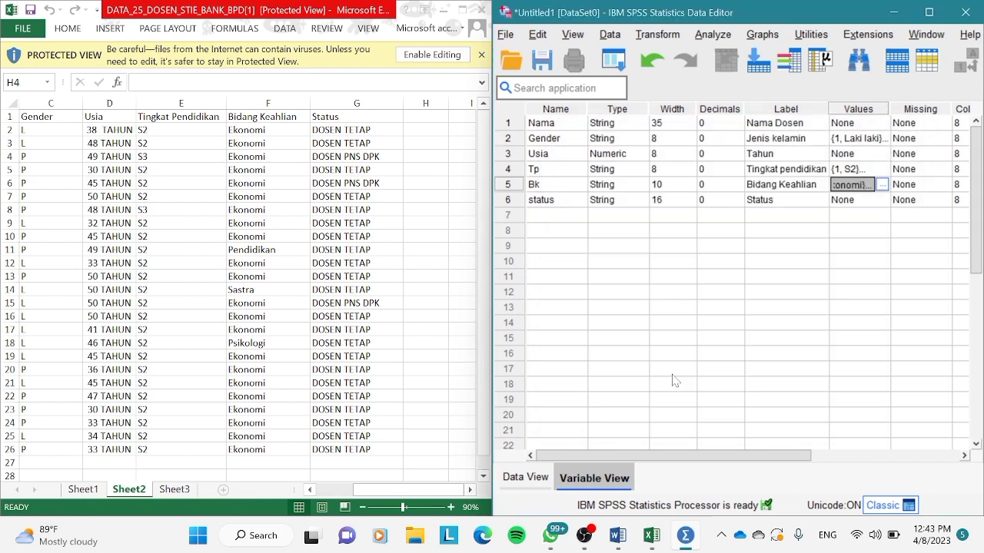
Add a value label to the status variable that defines 1 as "Dosen tetap".
click(862, 200)
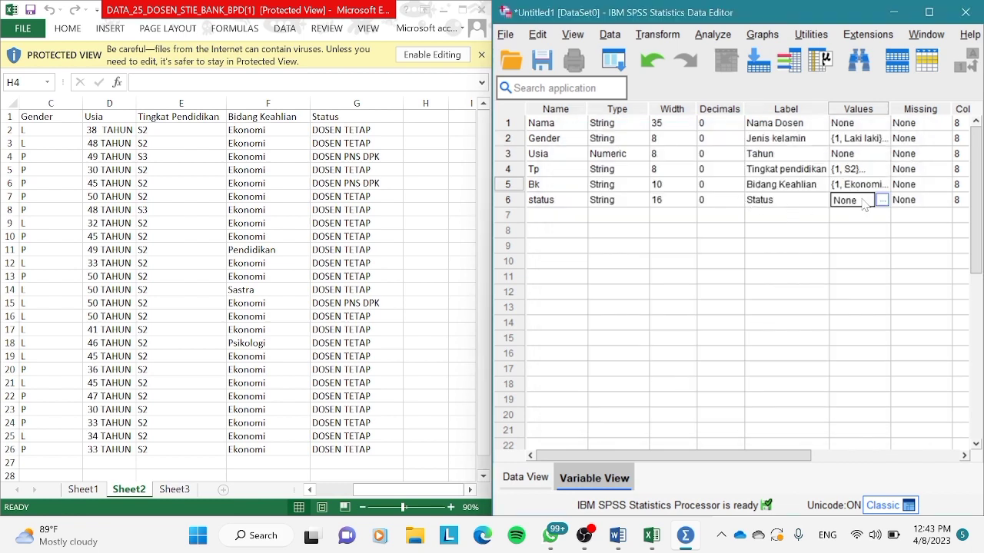
click(881, 200)
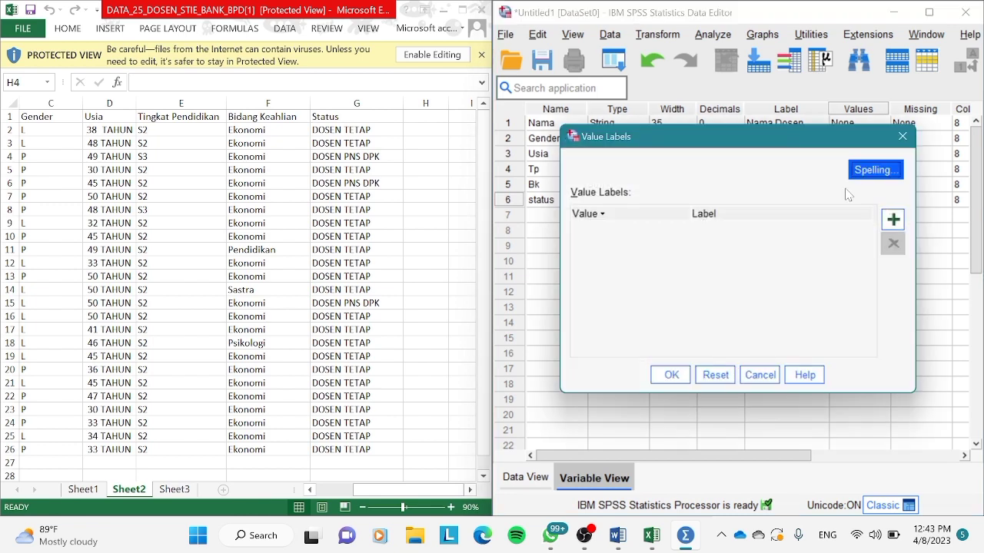
click(893, 220)
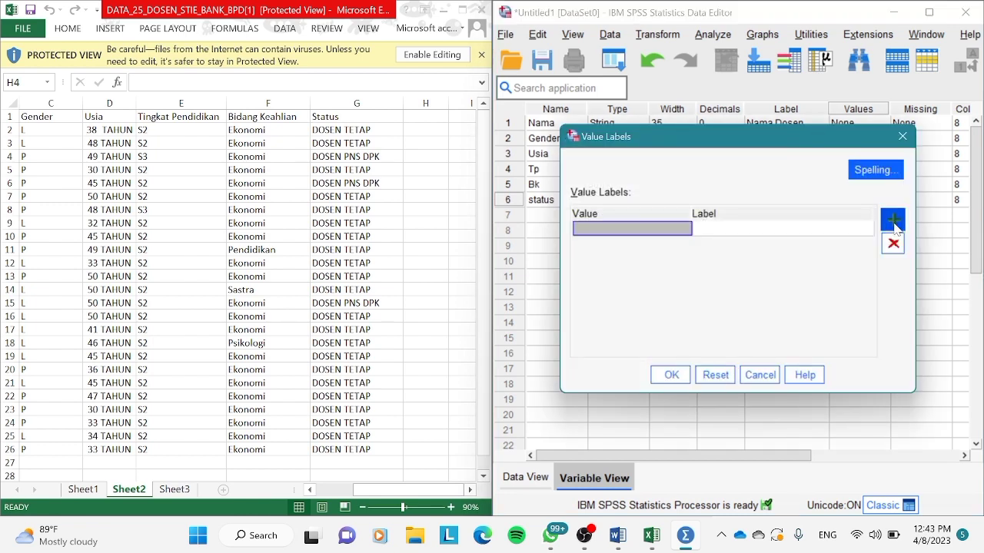
text(1)
click(851, 234)
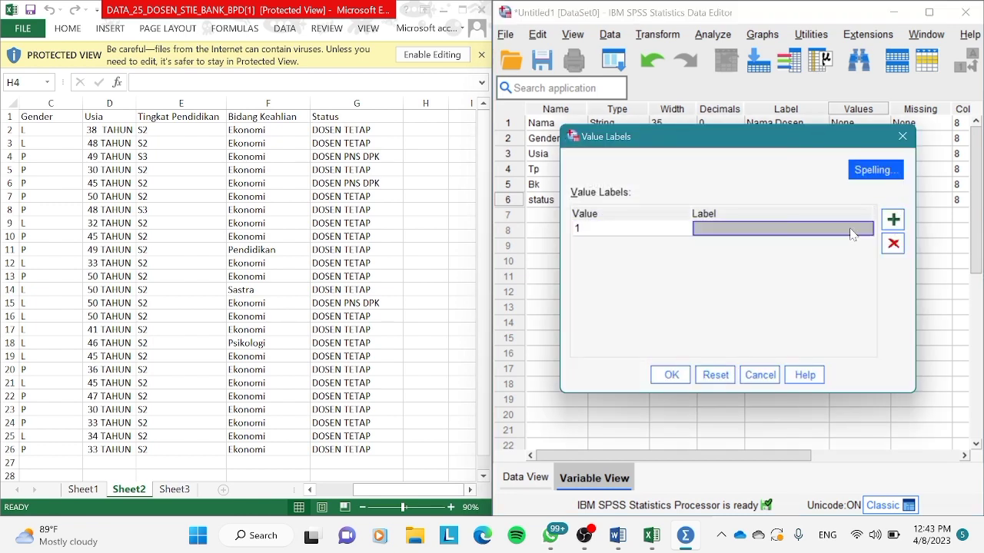
text(S)
key(BackSpace)
text(D)
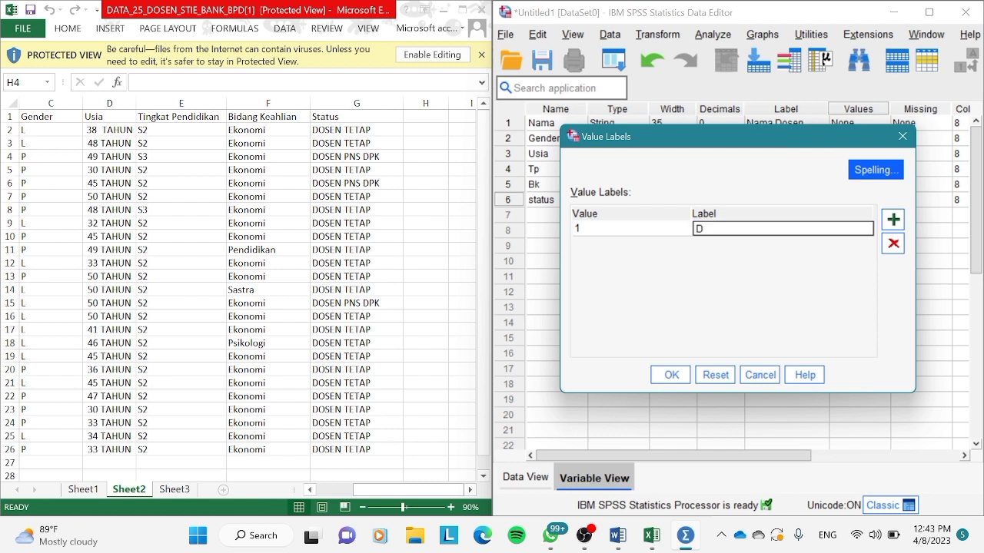
text(osen tetap)
Add a second status value label defining 2 as "Dosen PNS" and apply the value labels.
click(890, 222)
text(2)
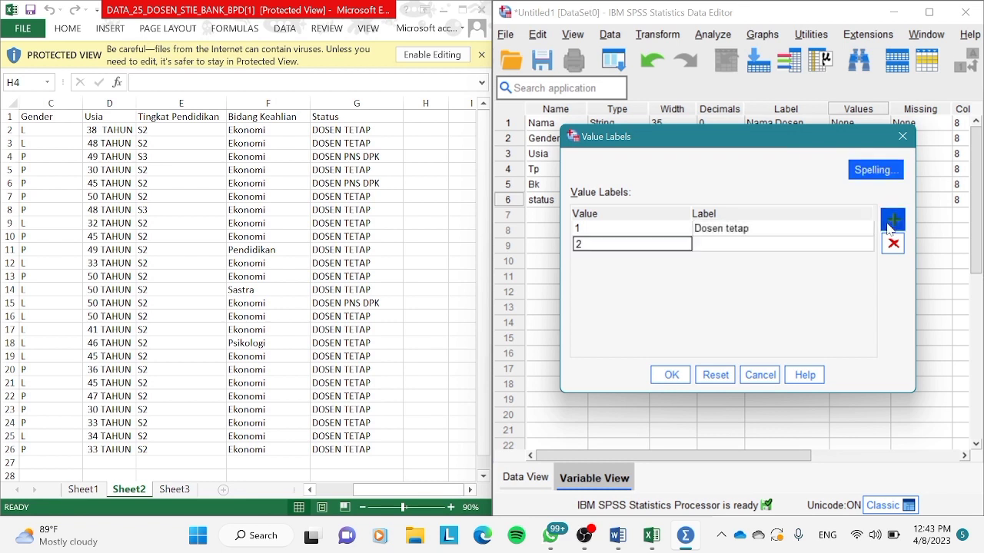
click(836, 246)
text(Dosen)
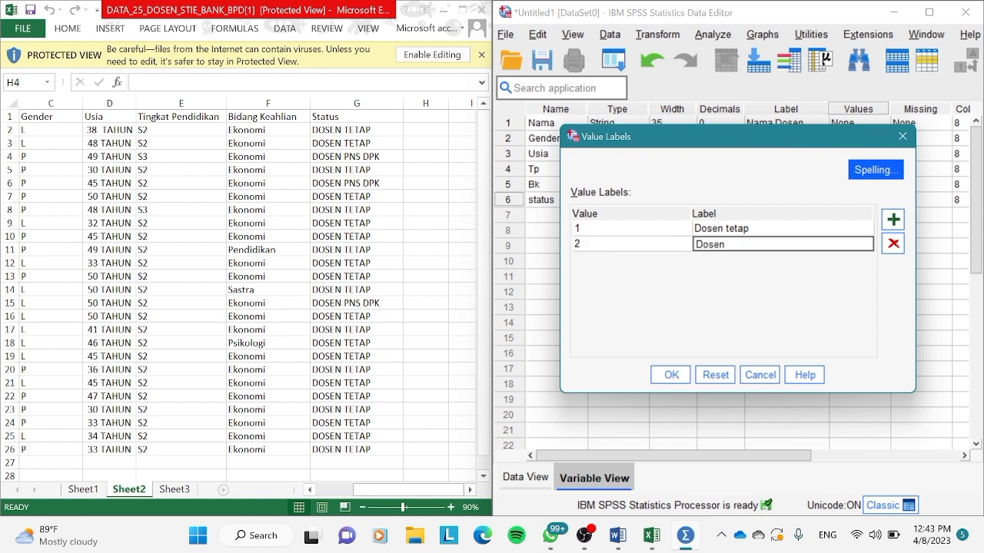
text( PNS)
click(672, 377)
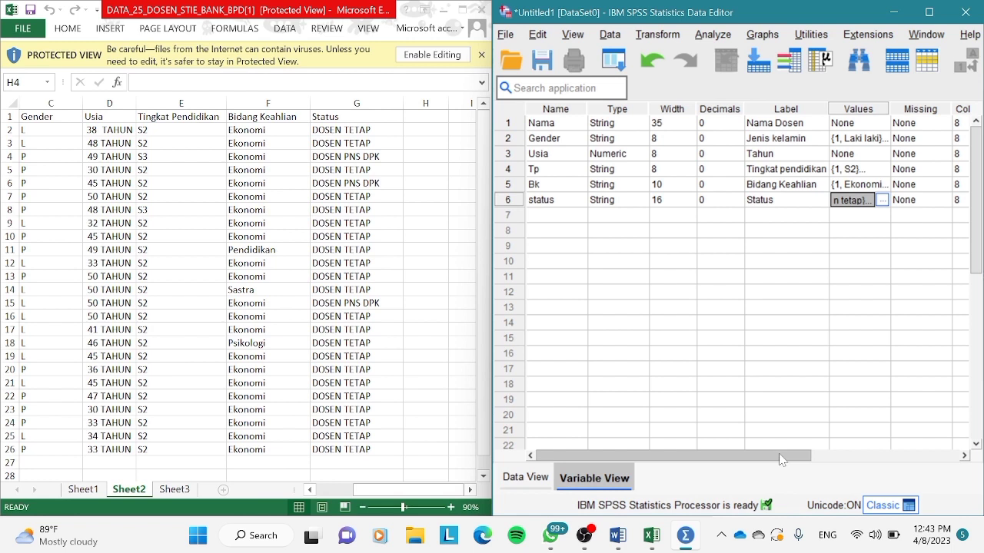
Set the display column width of the Nama variable to 35.
drag(780, 459, 848, 462)
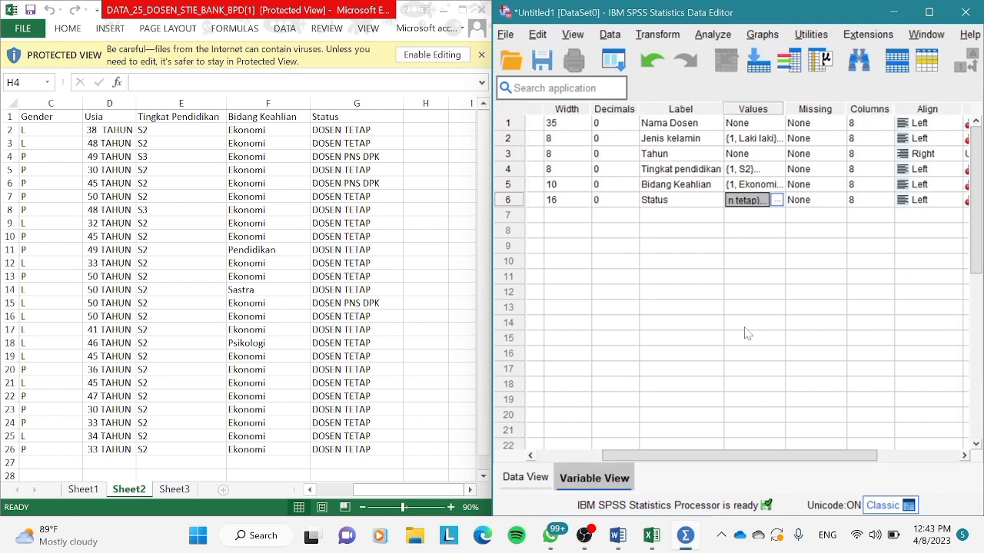
click(871, 123)
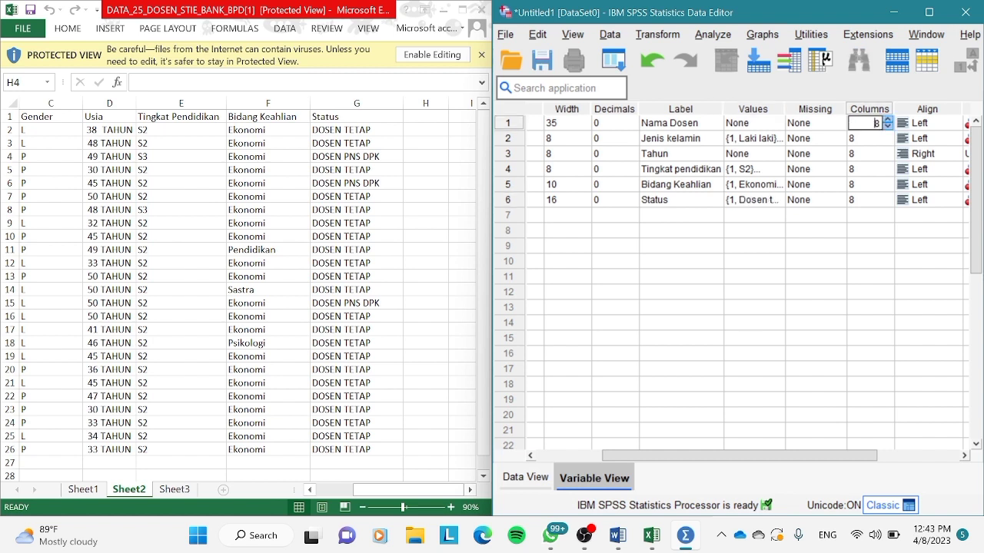
key(BackSpace)
text(35)
key(Return)
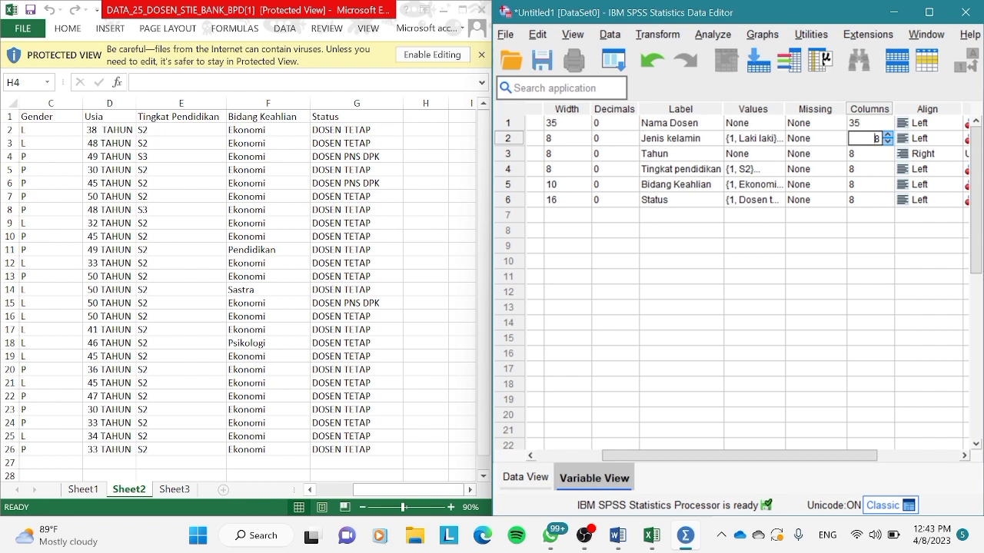
Set the display column width to 10 for the Bk variable and 16 for the status variable.
click(866, 184)
key(BackSpace)
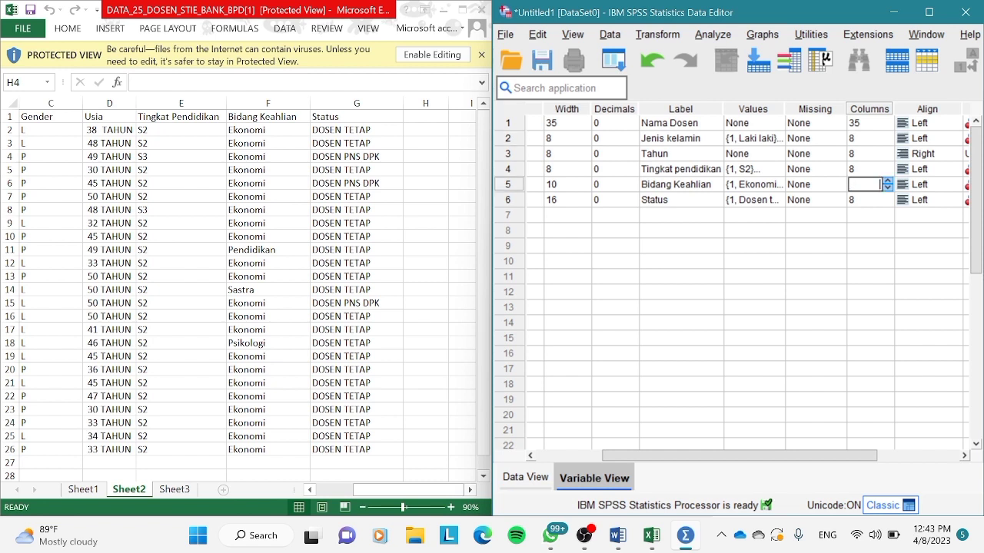
text(10)
click(865, 200)
key(BackSpace)
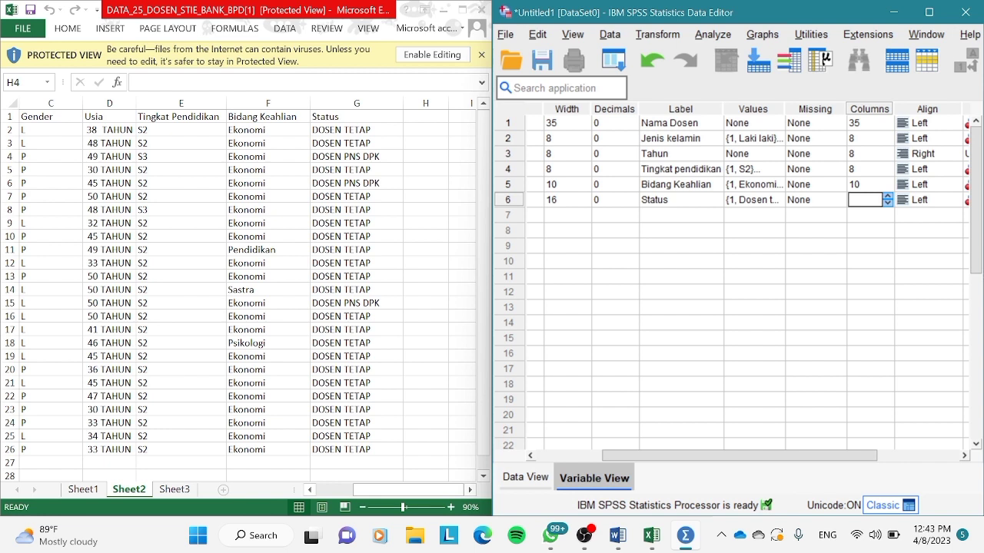
text(16)
Change the alignment of the Usia variable to Center.
drag(827, 455, 861, 465)
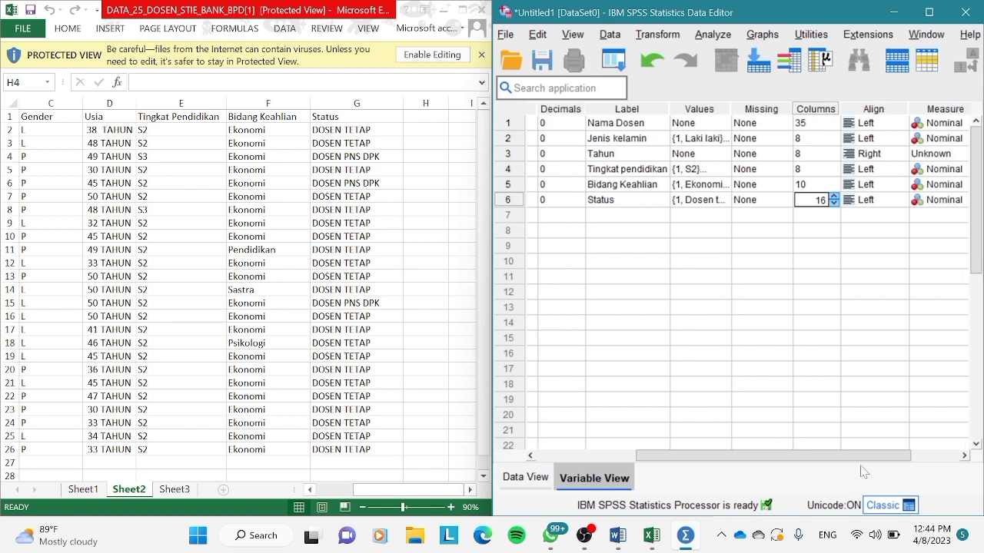
click(876, 215)
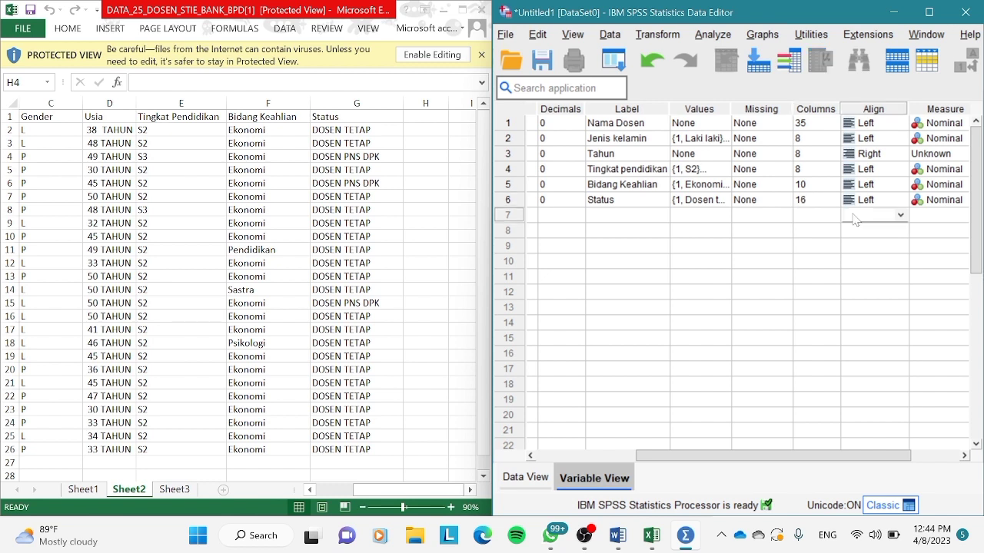
click(867, 143)
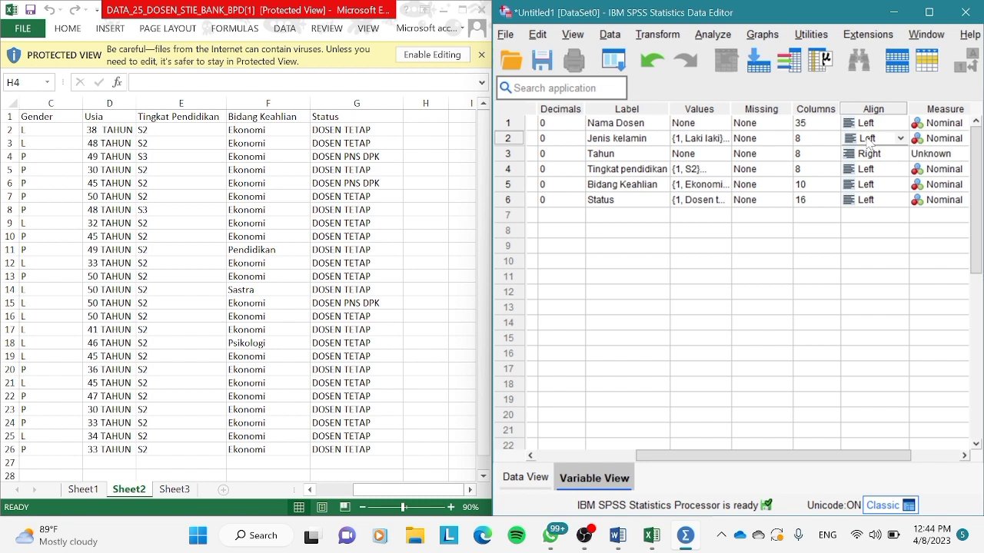
click(899, 154)
click(874, 200)
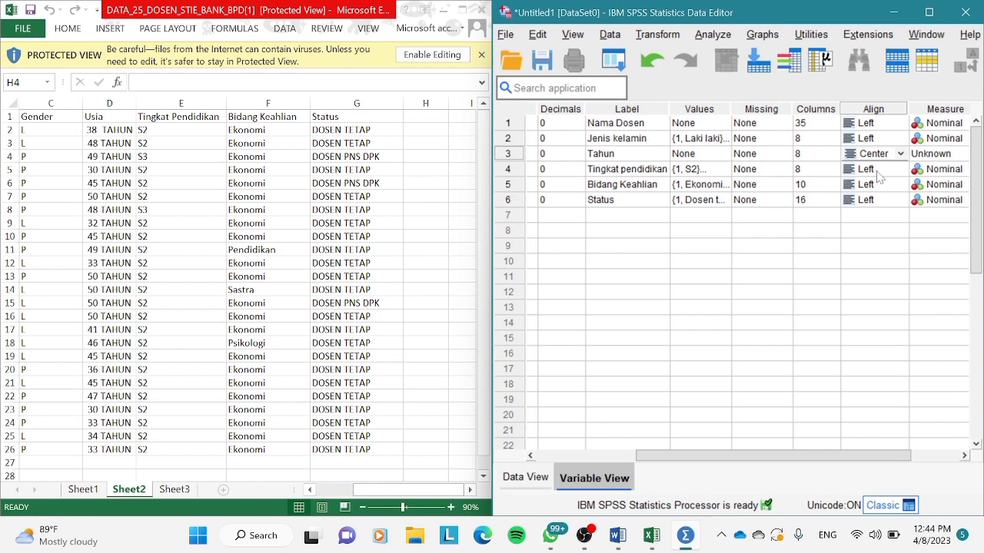
Set the alignment of the Tp, Bk and status variables to Right and the measure of the Usia variable to Scale.
click(878, 174)
click(901, 172)
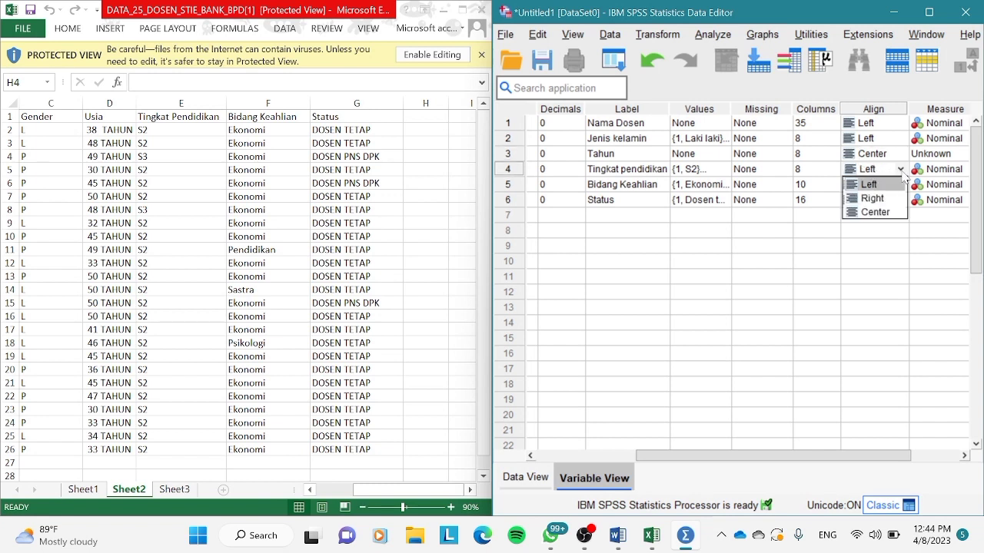
click(884, 199)
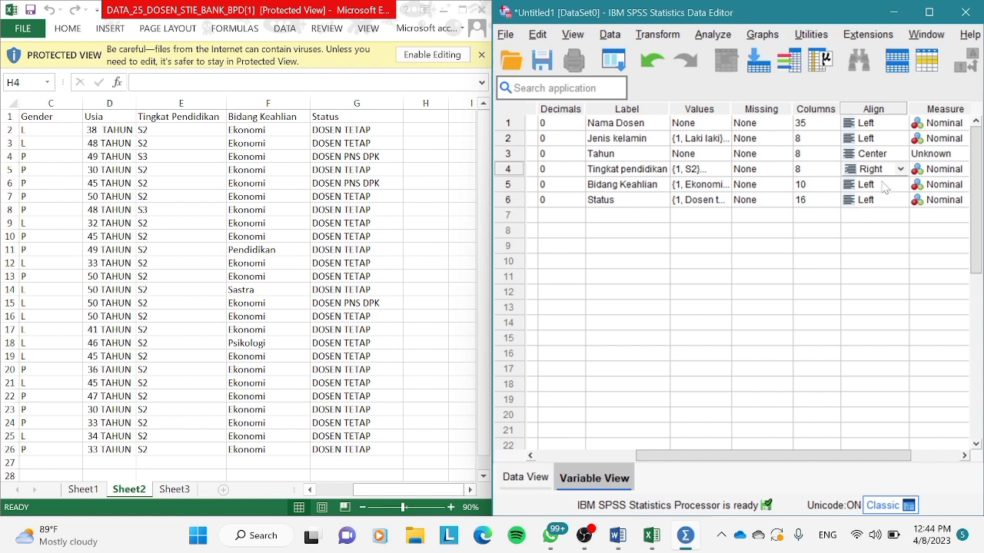
click(885, 187)
click(901, 186)
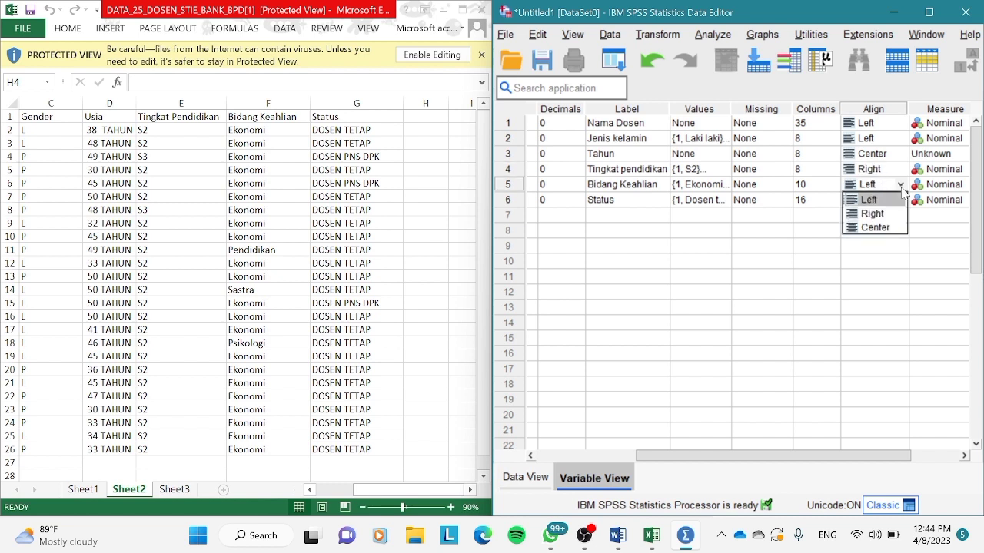
click(881, 218)
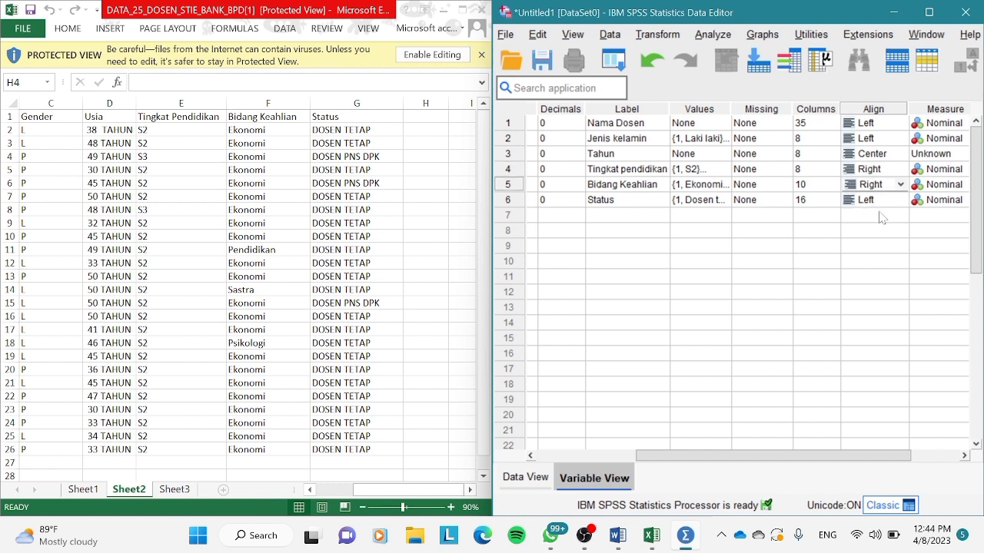
click(884, 201)
click(900, 202)
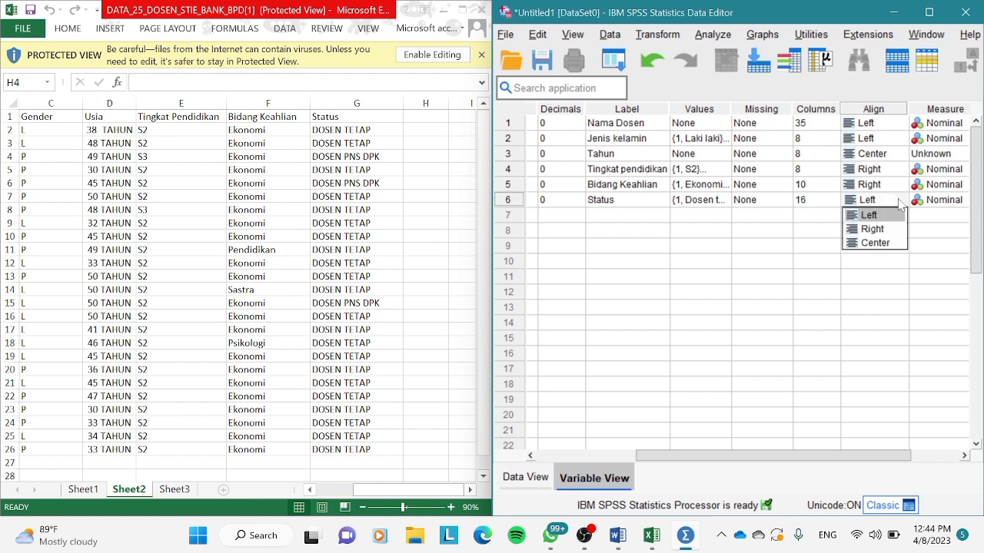
click(885, 230)
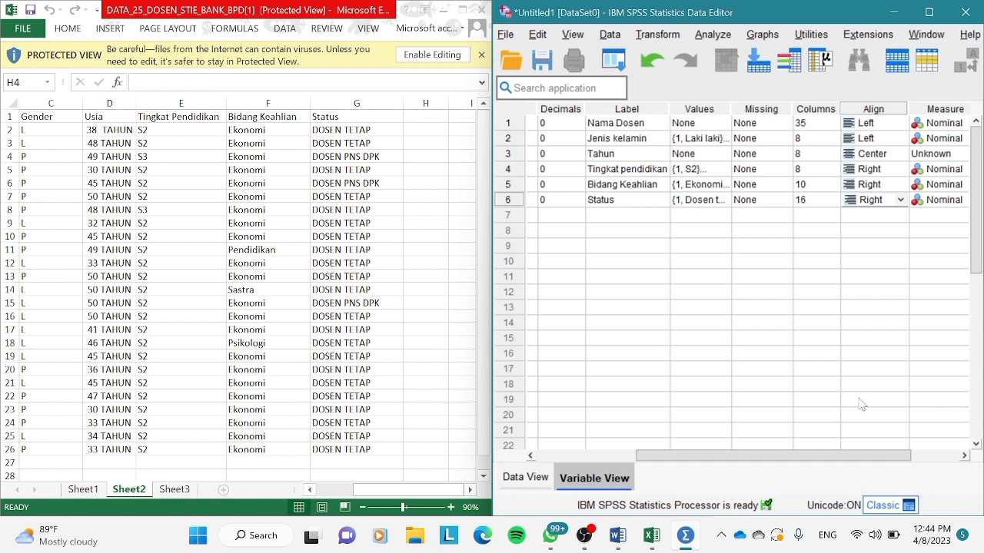
click(929, 156)
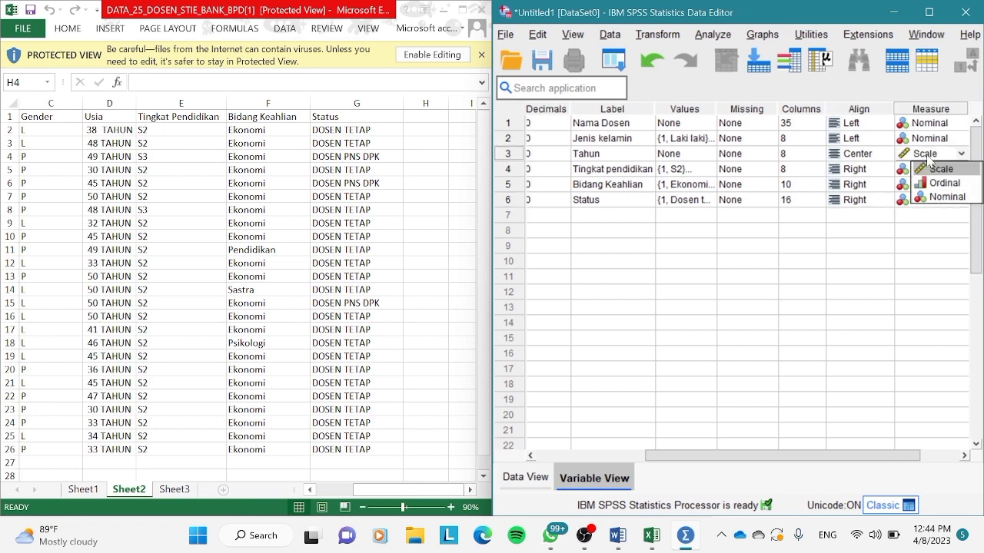
click(941, 170)
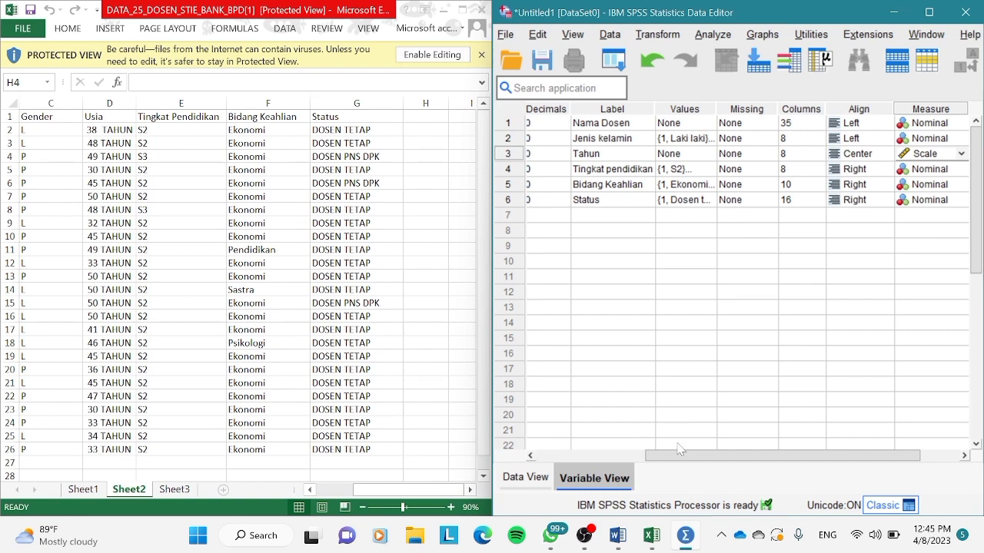
Show the case data grid and widen the Gender and Usia columns slightly.
click(529, 480)
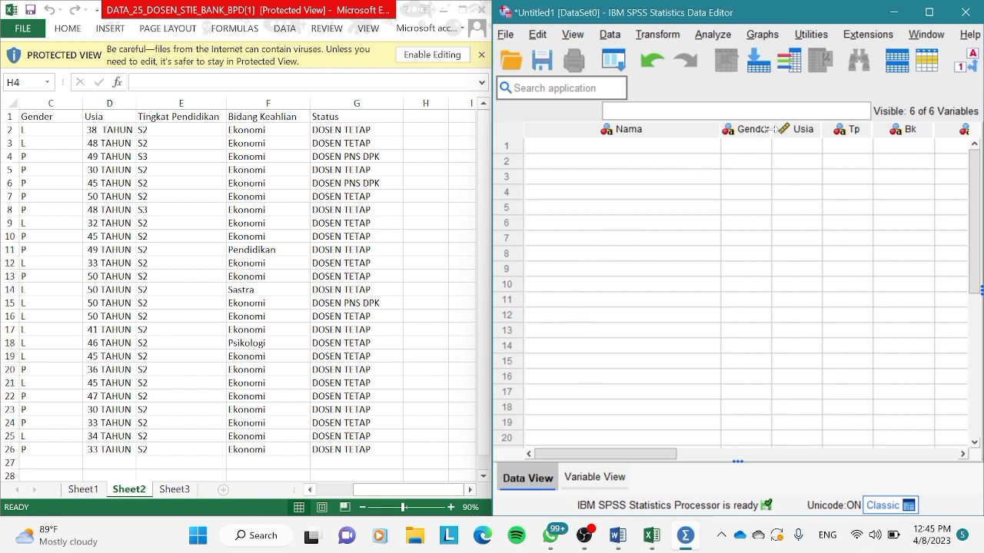
drag(770, 129, 778, 129)
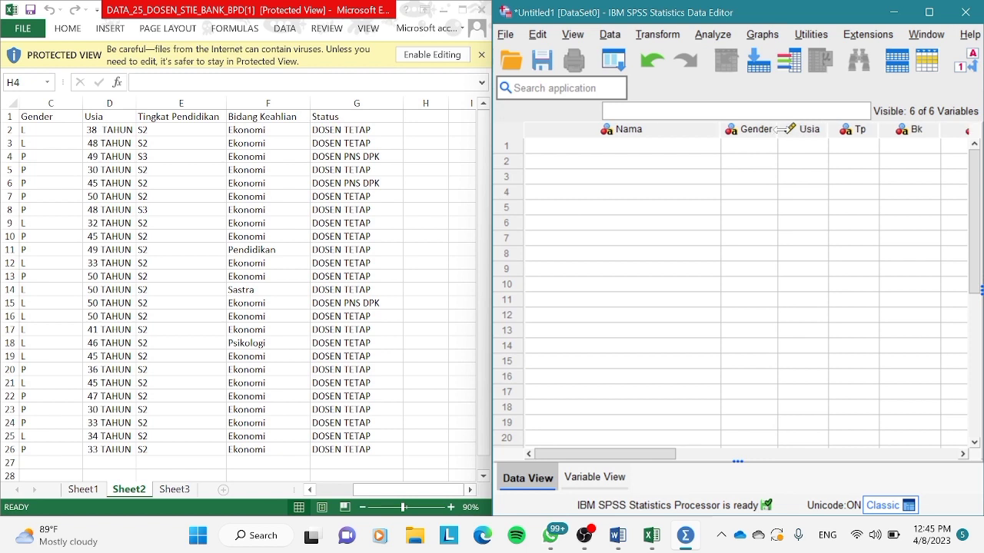
drag(778, 129, 788, 129)
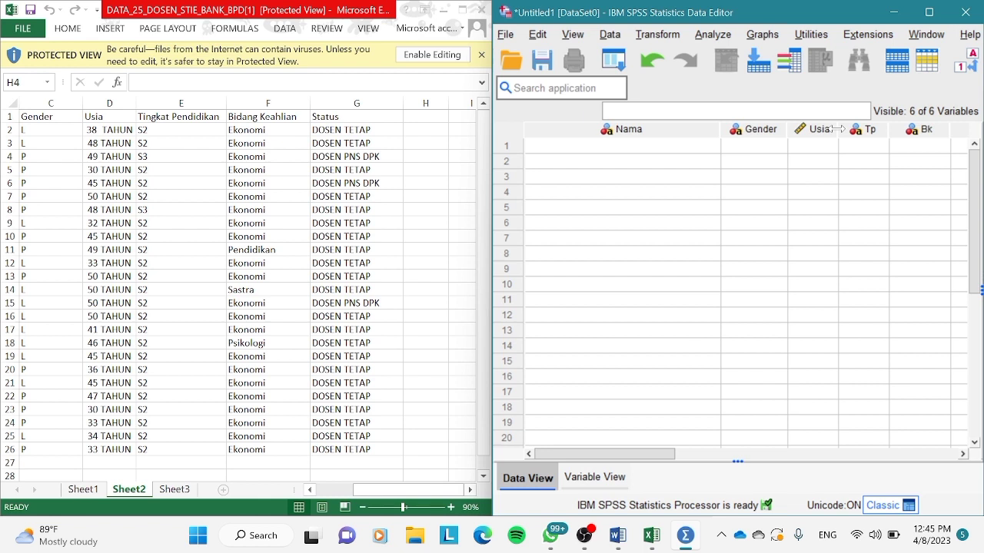
drag(838, 129, 854, 129)
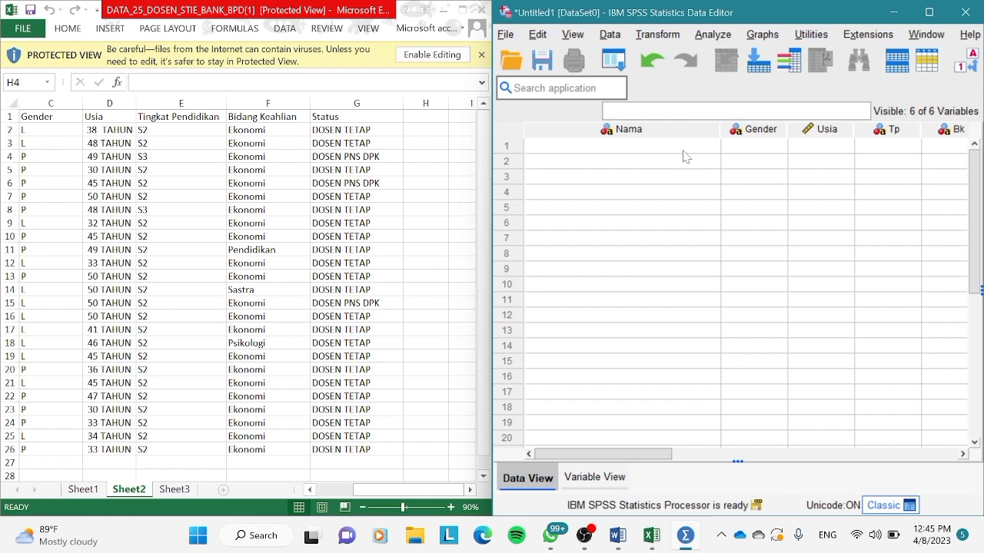
Copy the Nama Dosen entries B2:B26 from the Excel sheet into the Nama variable, starting at case 1.
click(309, 489)
click(309, 490)
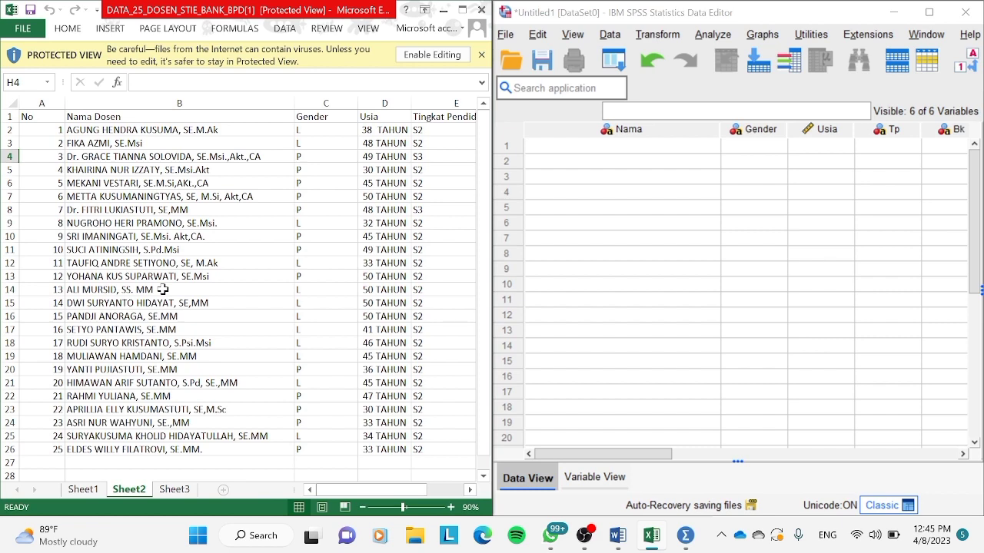
drag(154, 129, 156, 448)
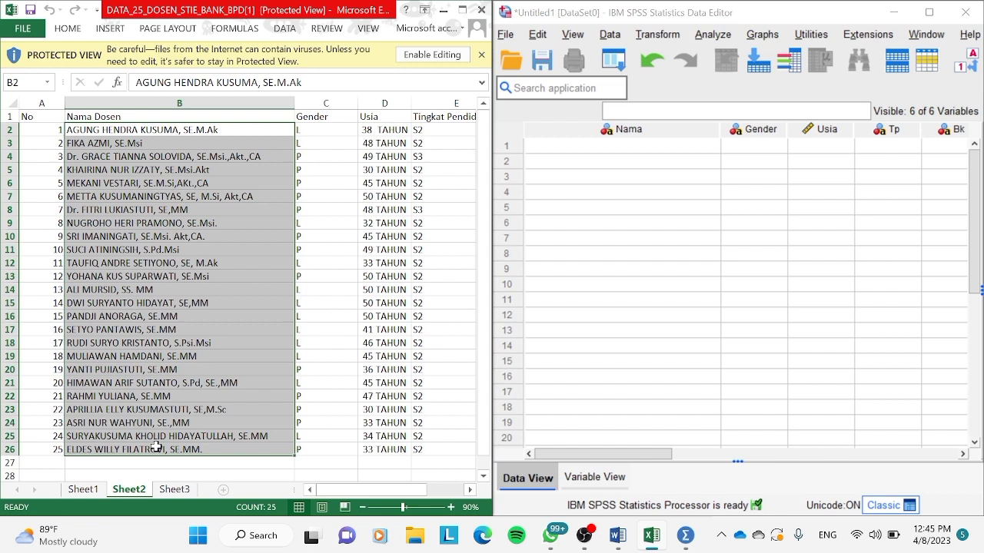
key(ctrl+c)
click(547, 150)
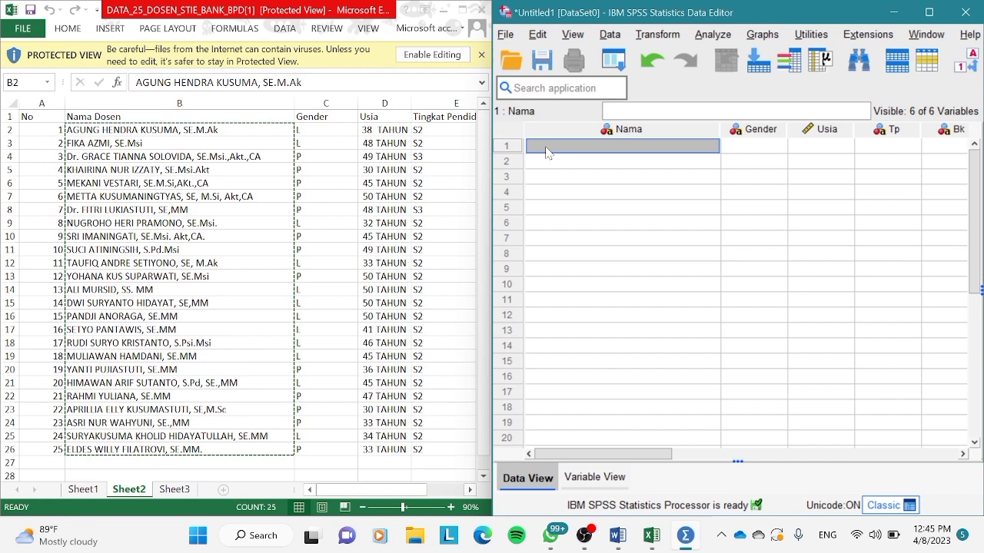
key(ctrl+v)
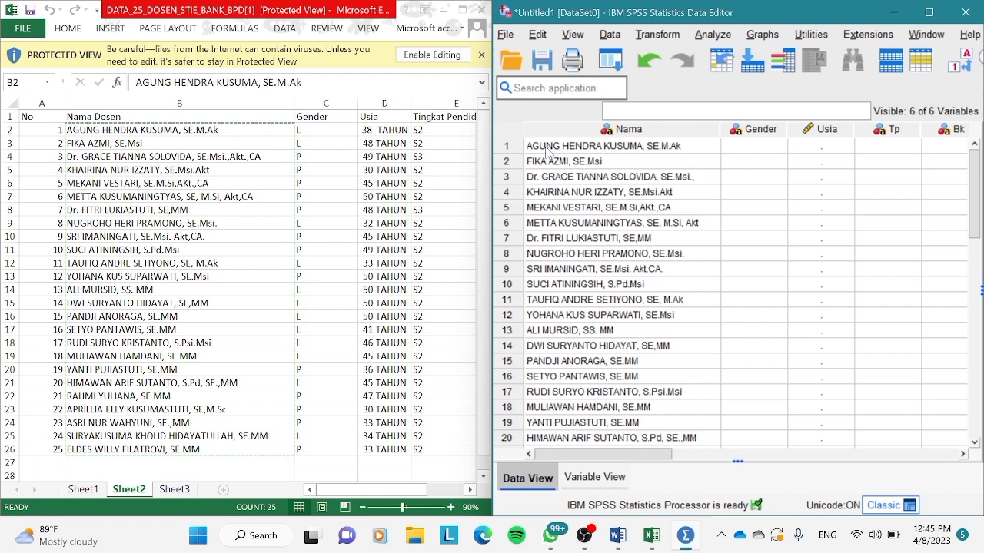
Copy the Gender entries C2:C26 from the Excel sheet into the Gender variable, starting at case 1.
click(318, 142)
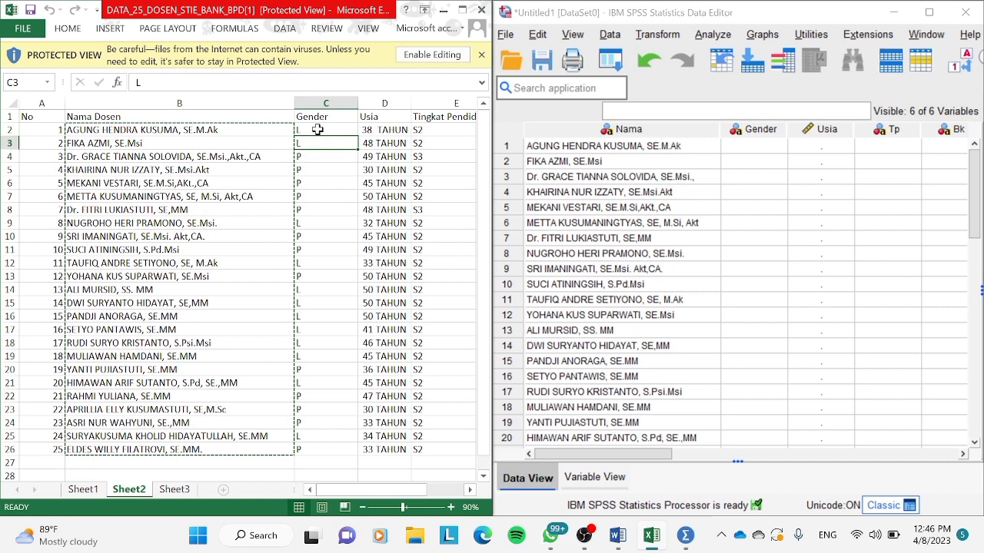
drag(317, 130, 318, 357)
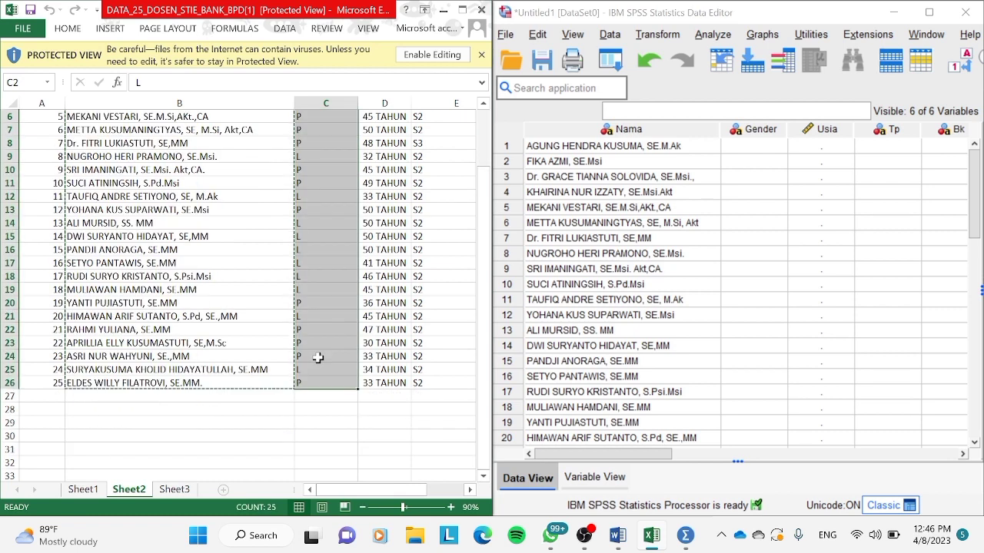
click(738, 147)
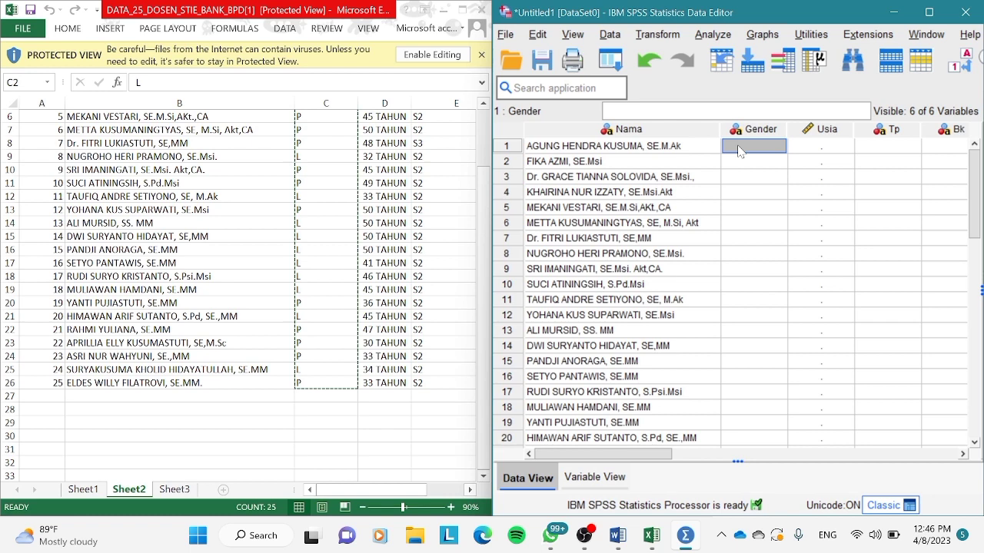
key(ctrl+v)
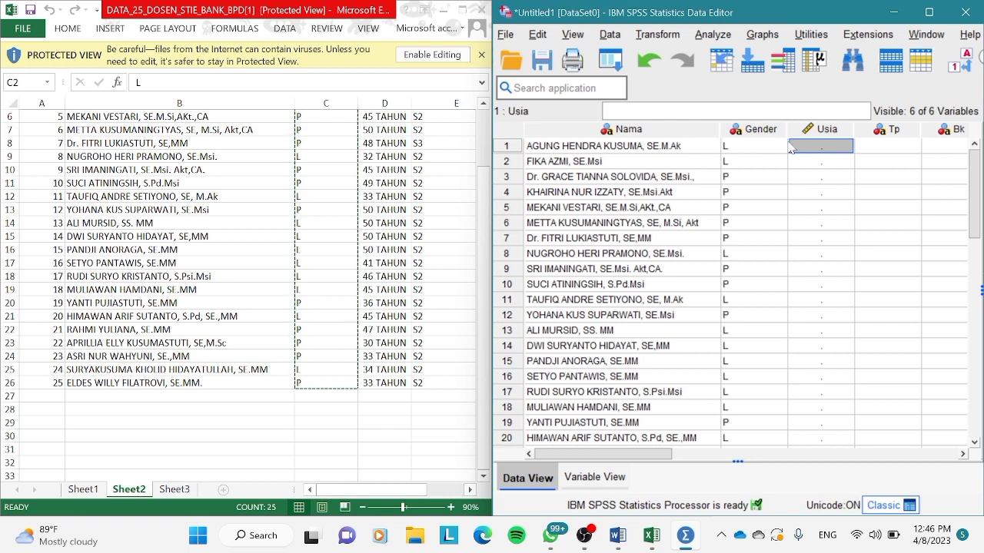
Copy the Tingkat Pendidikan, Bidang Keahlian and Status entries E2:G26 from Excel into the Tp, Bk and status variables, starting at case 1.
click(469, 490)
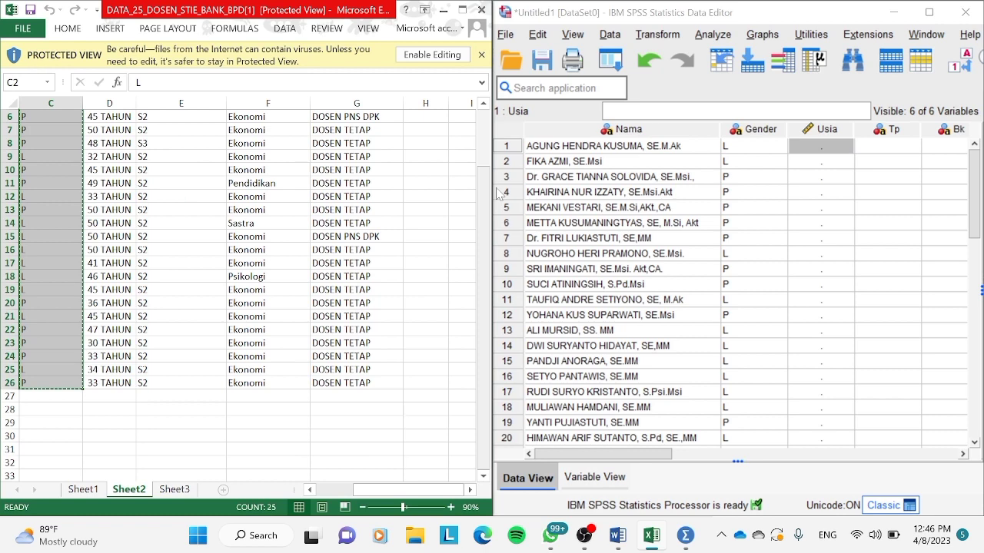
scroll(483, 192, up, 2)
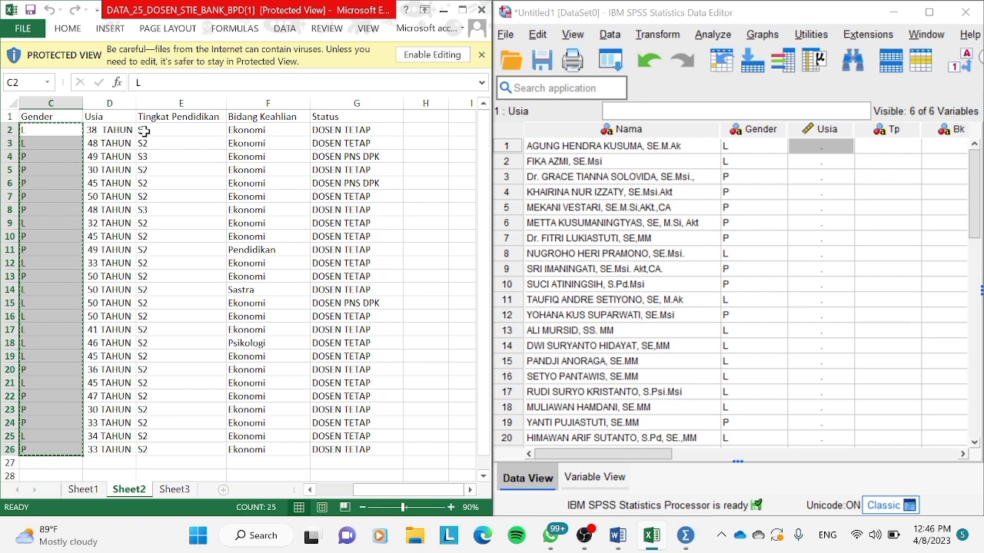
click(143, 131)
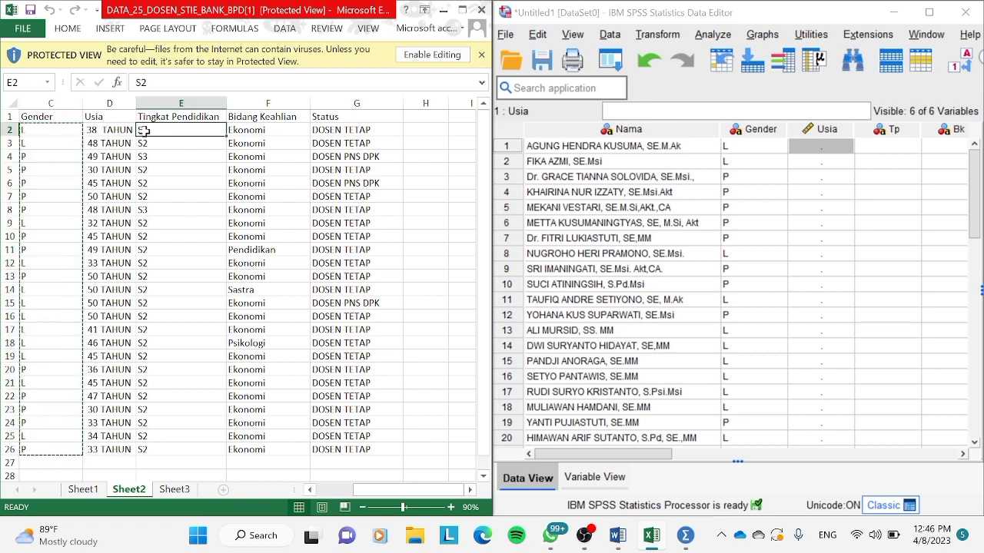
drag(144, 131, 380, 449)
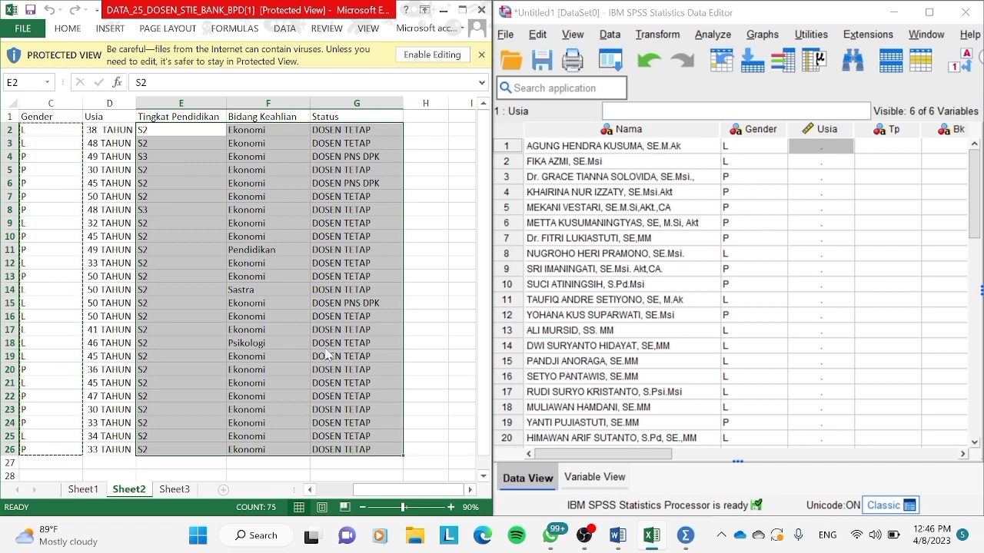
click(882, 146)
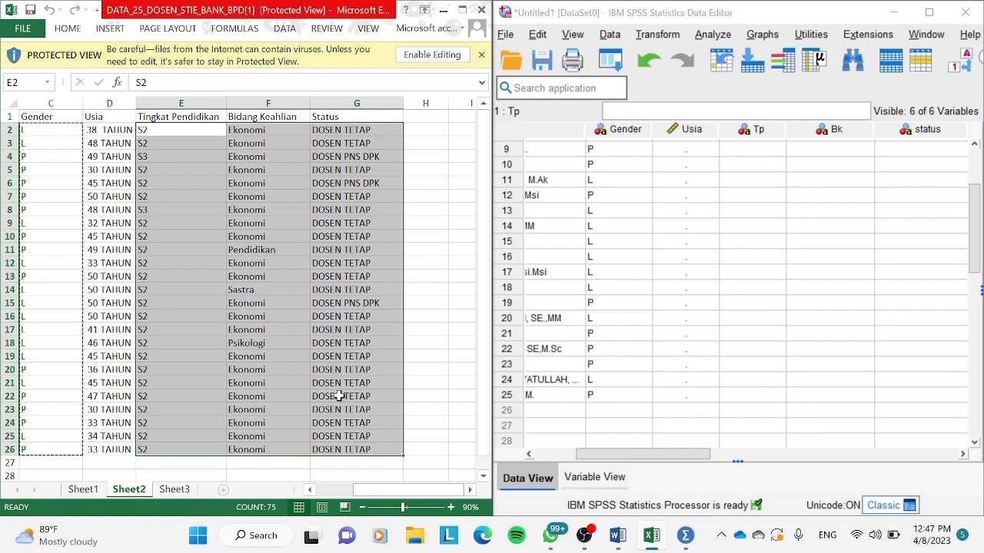
key(ctrl+c)
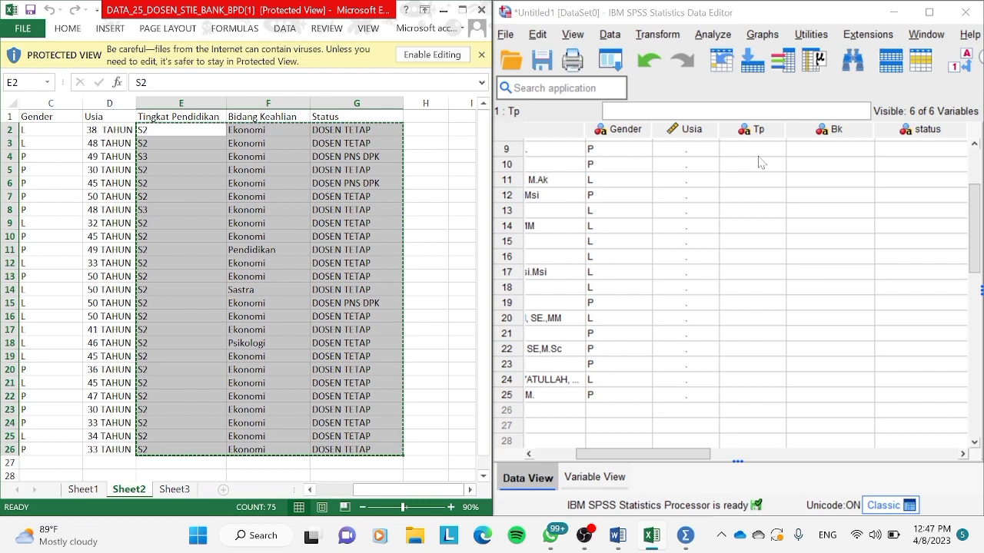
click(759, 161)
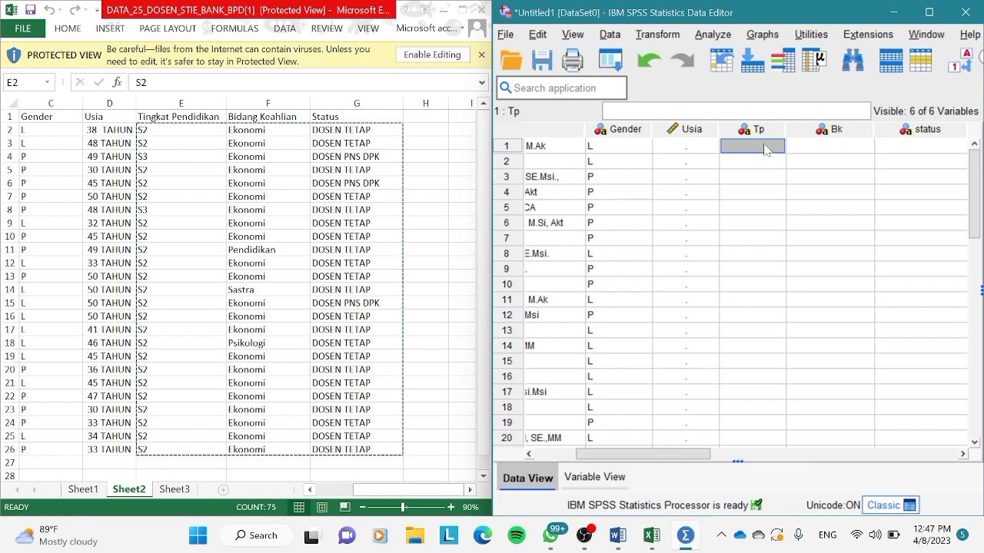
key(ctrl+v)
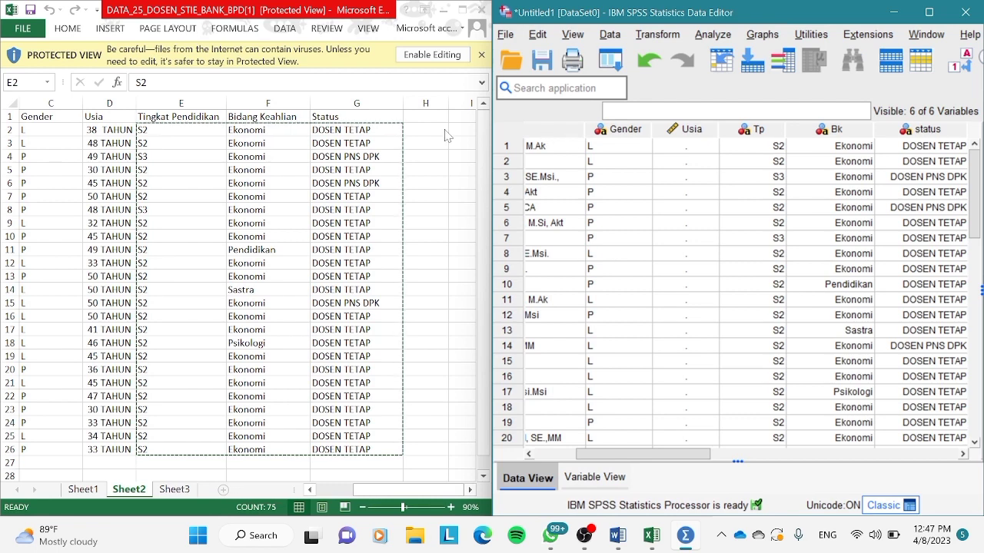
Enter the Usia values 38, 48, 49, 30 and 45 for cases 1 to 5.
click(688, 147)
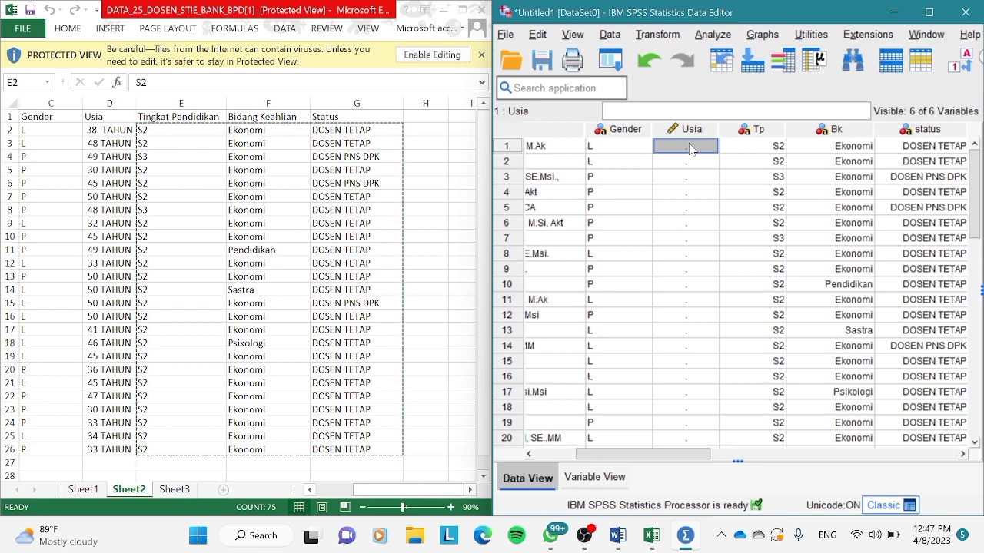
text(38)
key(Return)
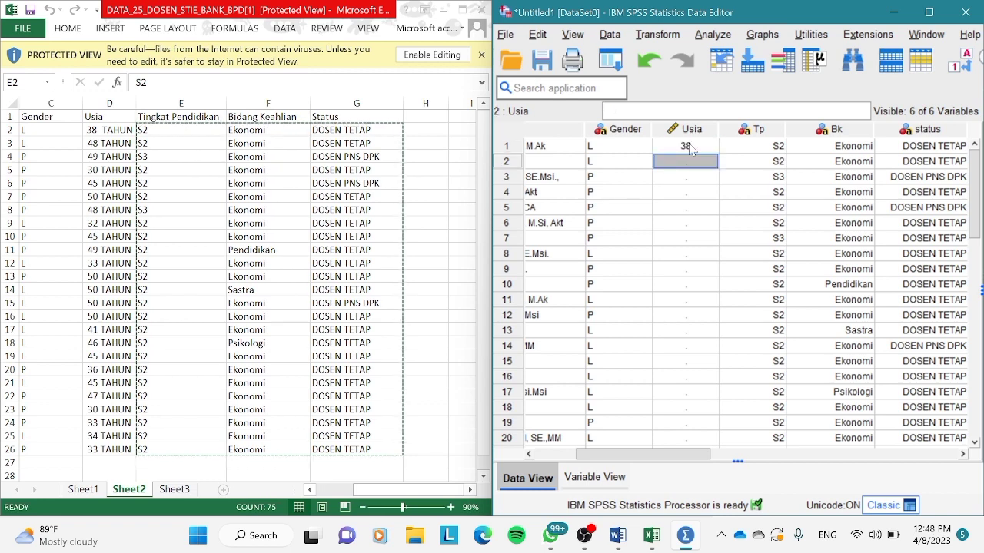
text(48)
key(Return)
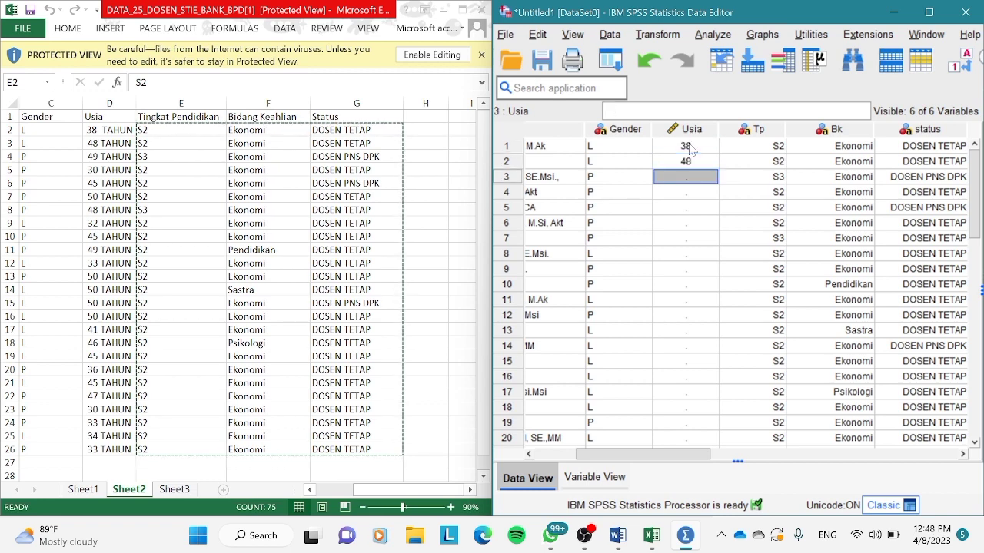
text(49)
key(Return)
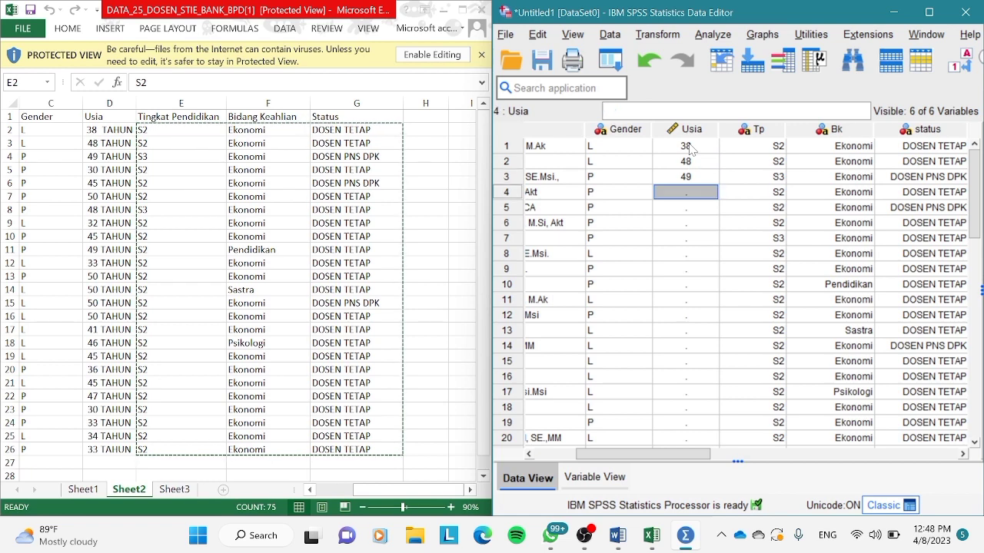
text(30)
key(Return)
text(45)
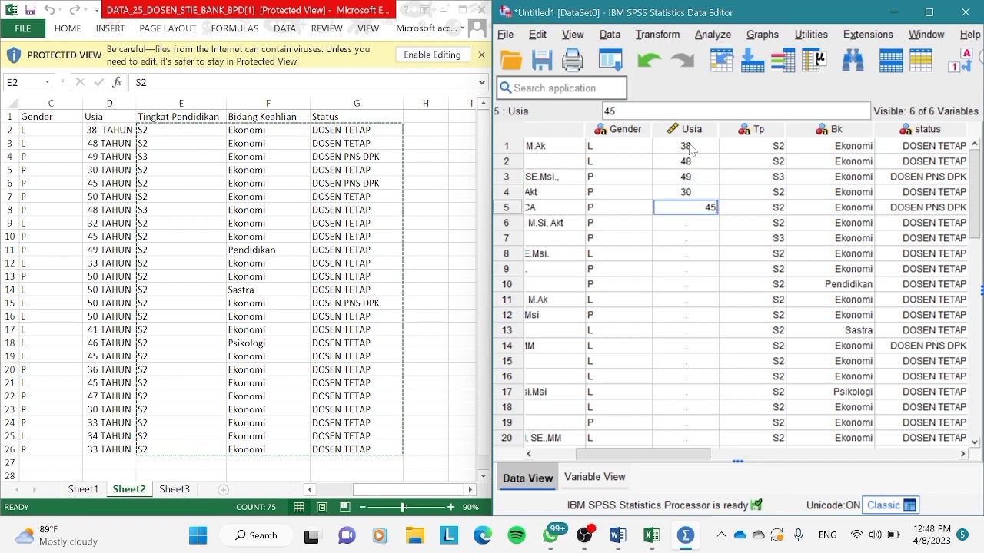
key(Return)
Enter the Usia values 50, 48, 32, 45 and 49 for cases 6 to 10.
text(50)
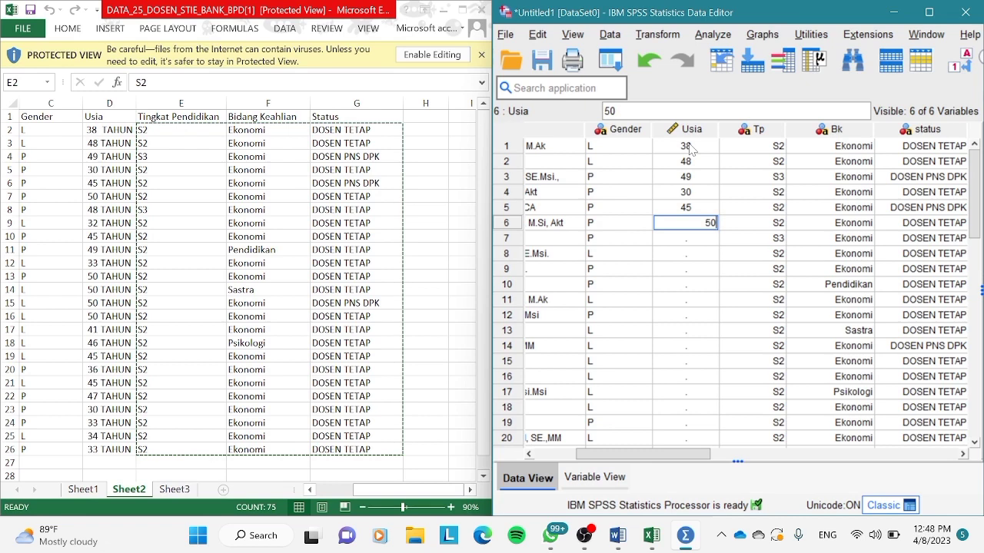
key(Return)
text(48)
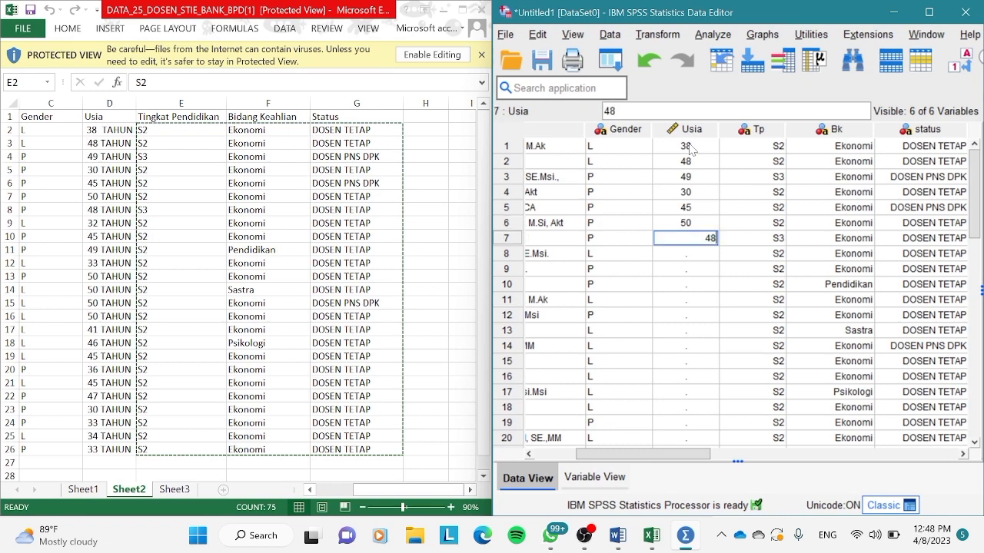
key(Return)
text(32)
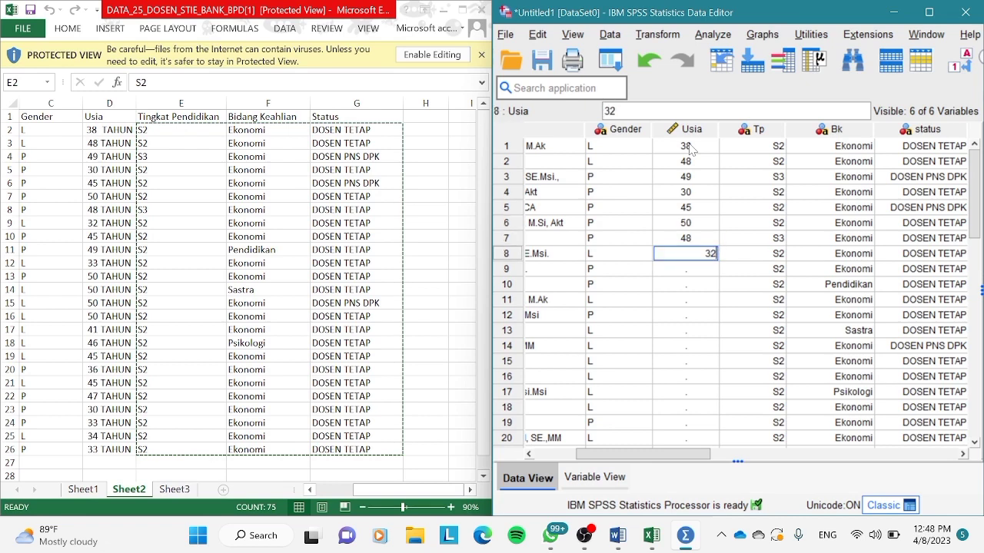
key(Return)
text(45)
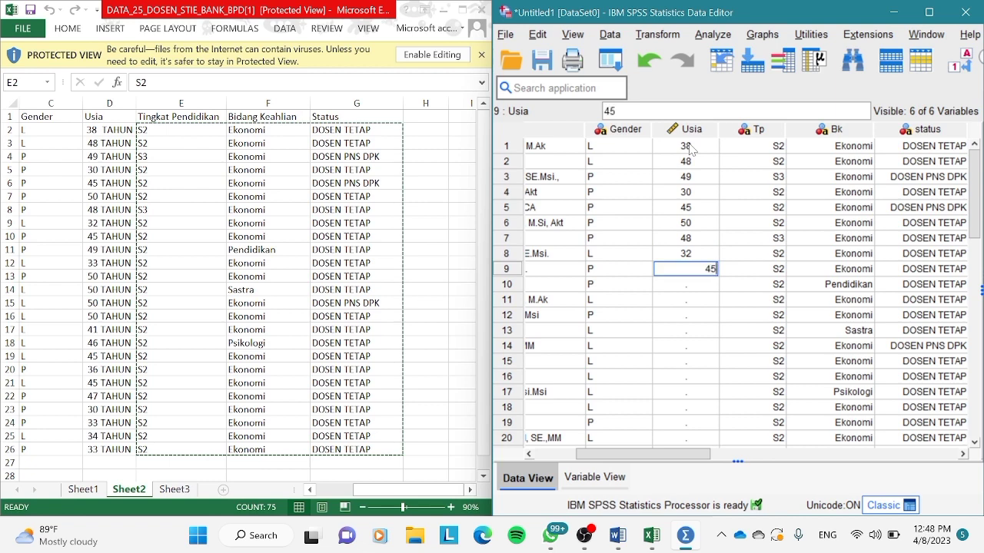
key(Return)
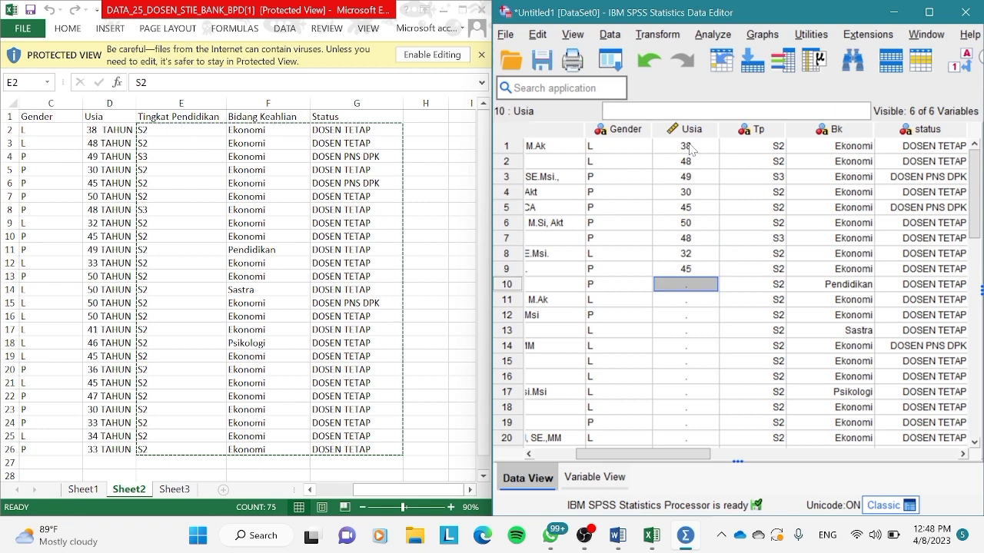
text(49)
key(Return)
Enter the Usia values 33, 50, 50, 50 and 50 for cases 11 to 15.
text(33)
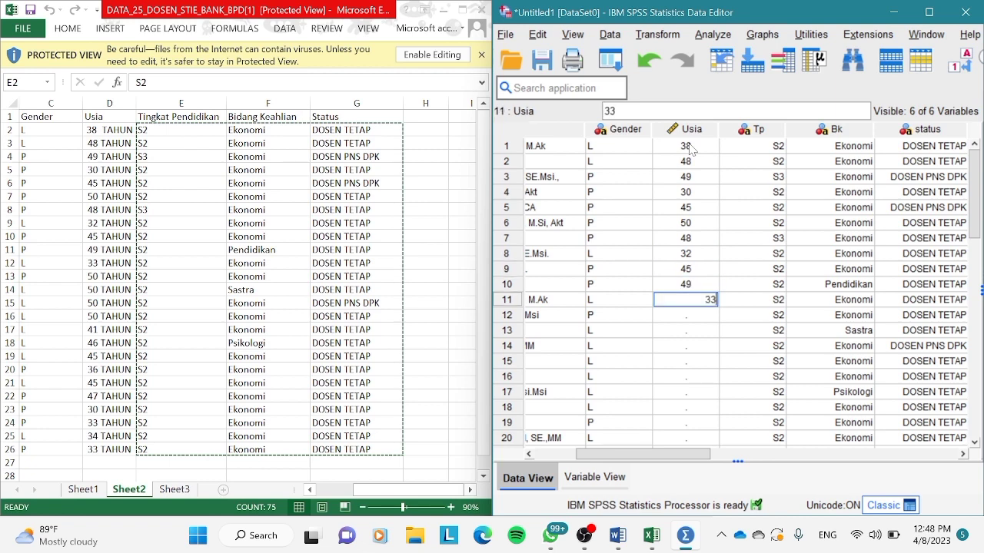
key(Return)
text(50)
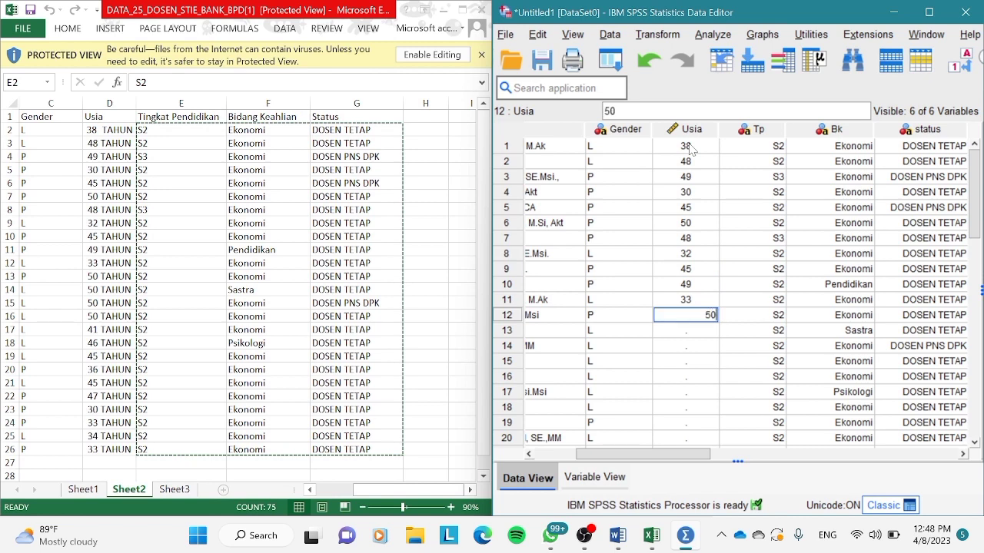
key(Return)
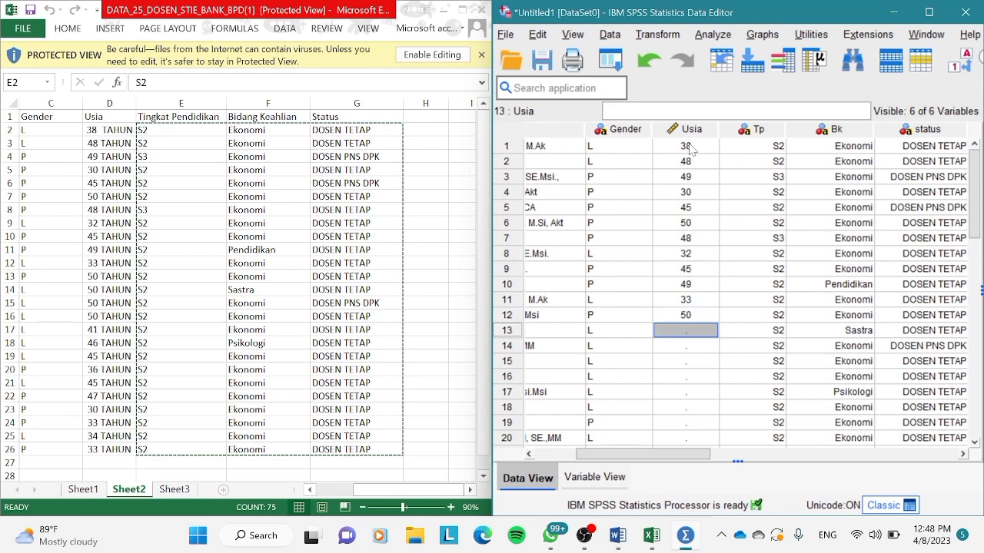
text(50)
key(Return)
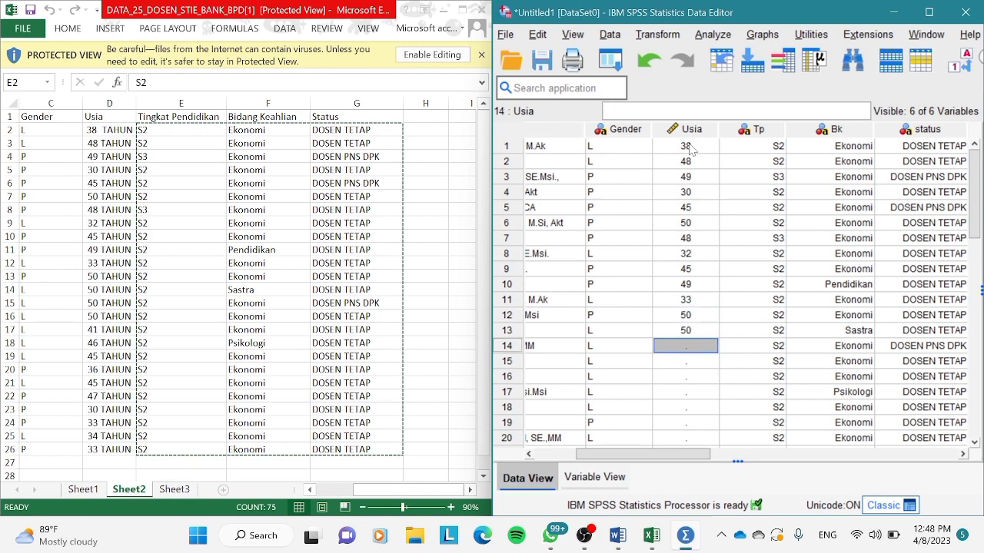
text(50)
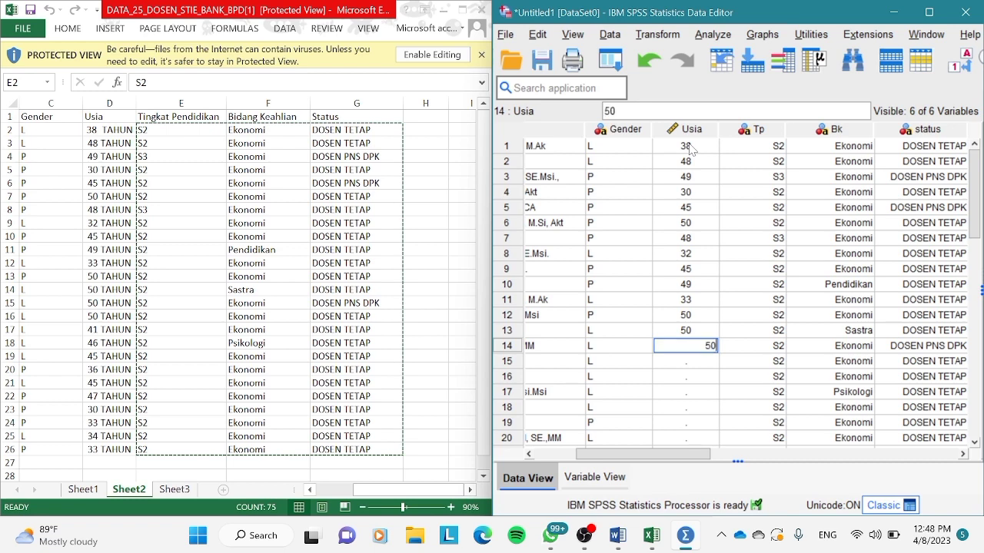
key(Return)
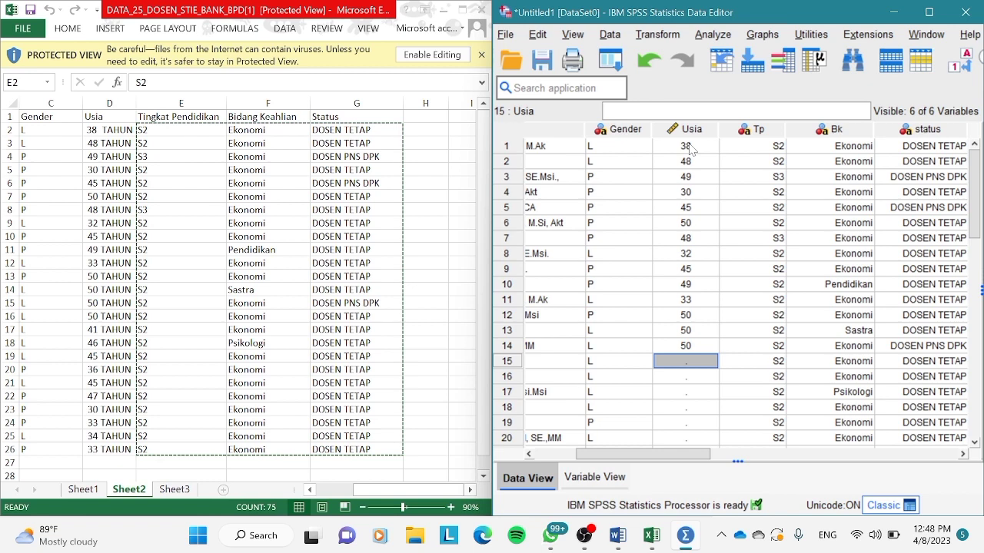
text(50)
key(Return)
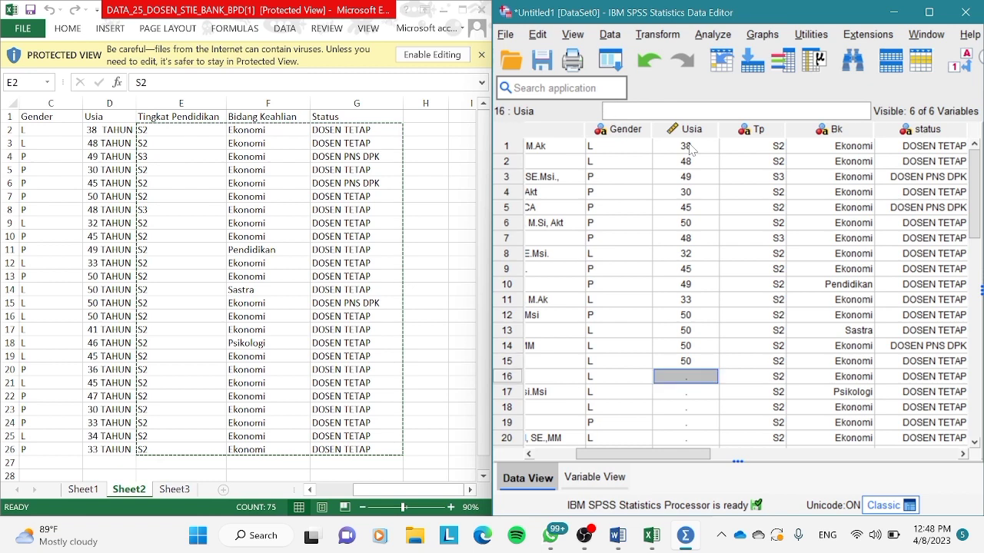
Enter the Usia values 50, 41, 46, 45, 36 and 45 for cases 16 to 21.
text(50)
key(Return)
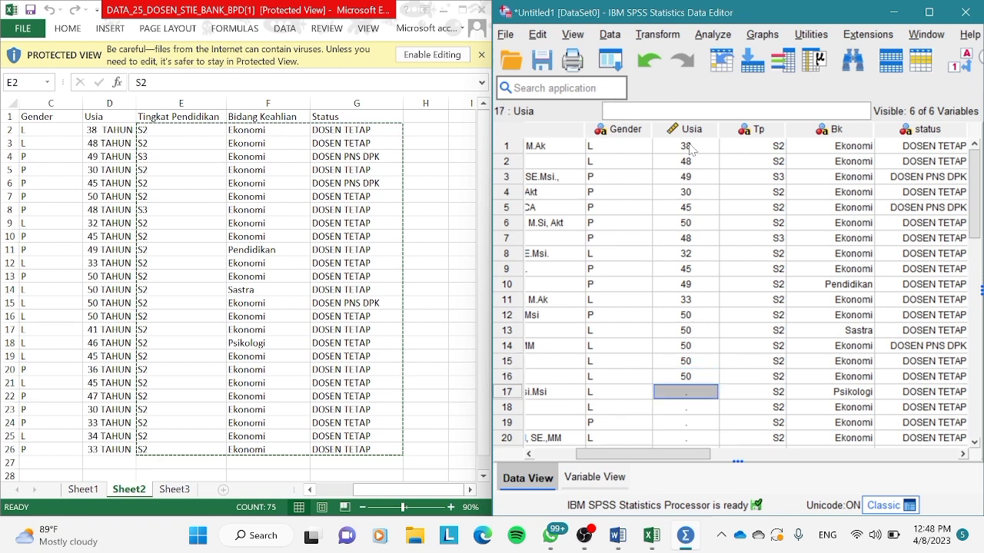
text(41)
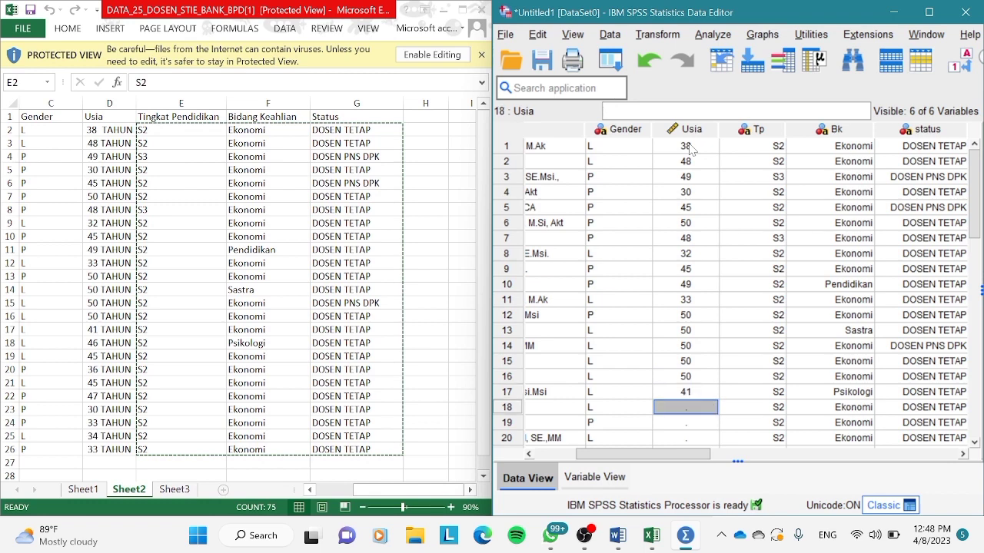
text(46)
key(Return)
text(4)
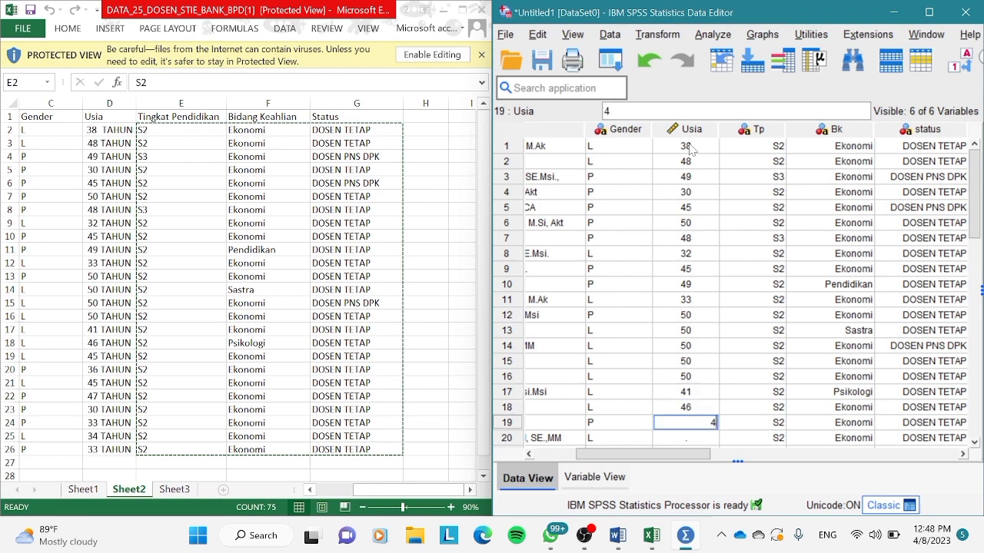
text(5)
key(Return)
text(36)
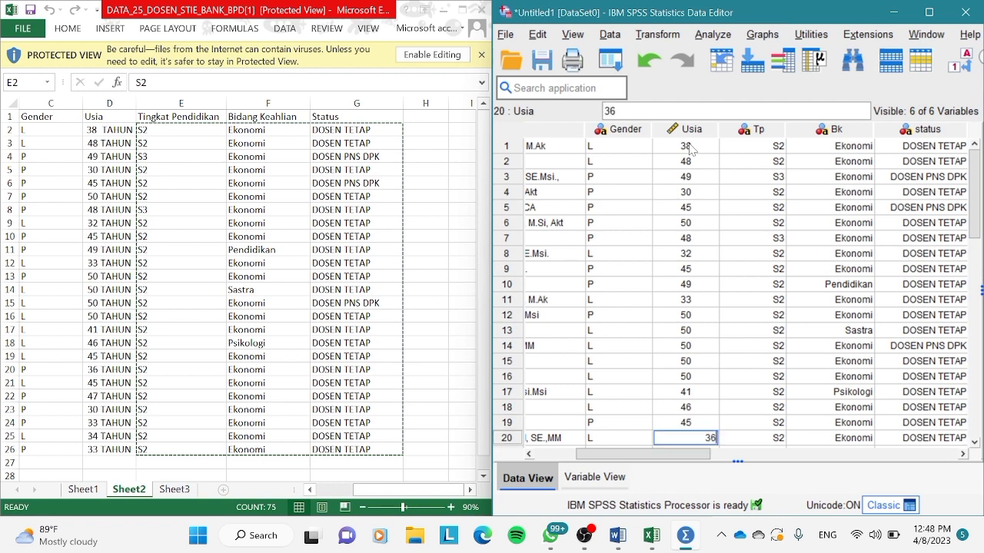
key(Return)
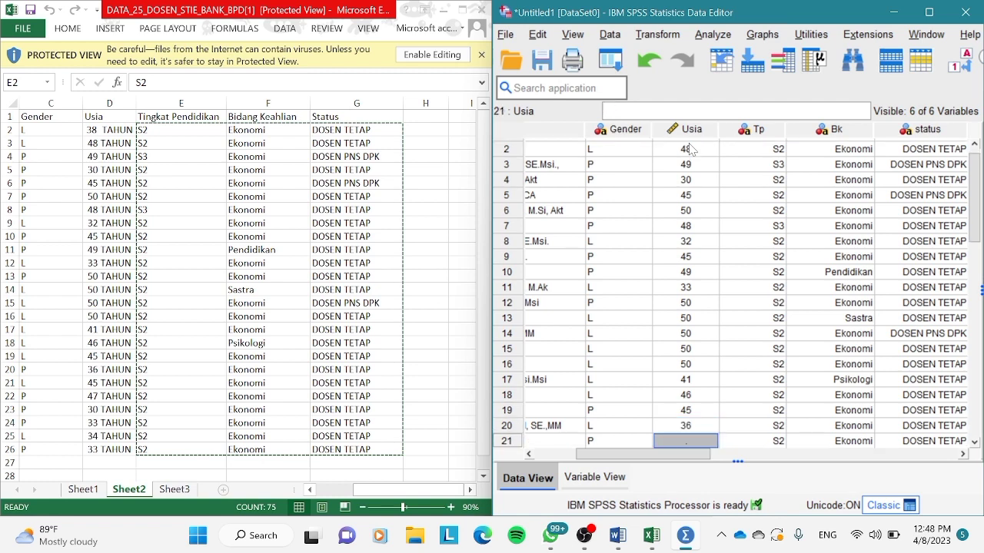
text(45)
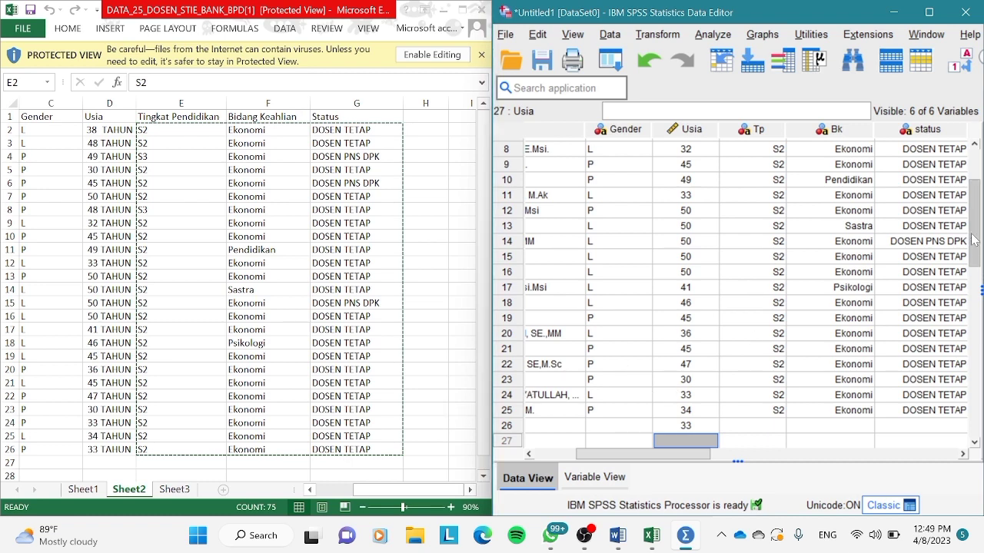
Correct the Usia values of cases 16 to 19 to 41, 46, 45 and 36, matching the Excel sheet.
drag(974, 239, 973, 200)
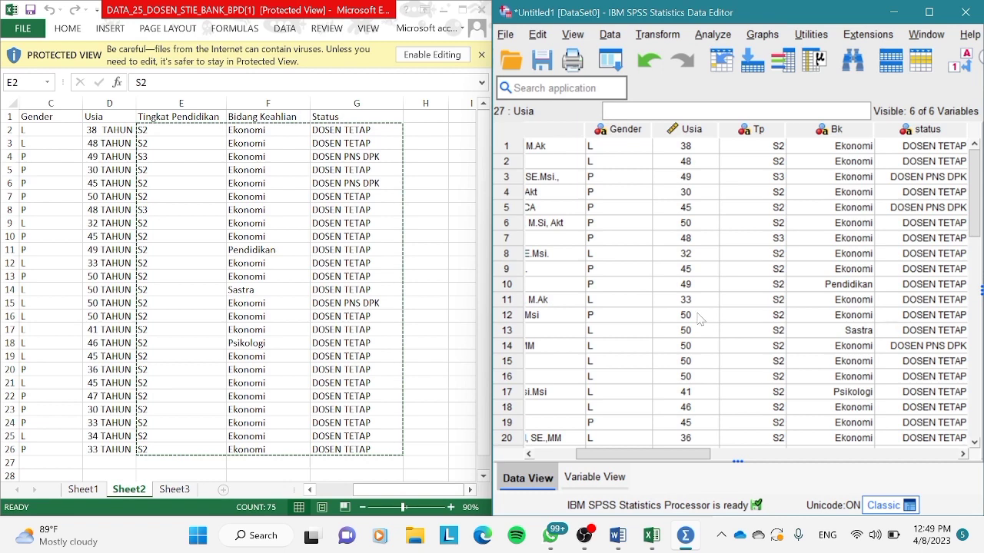
click(688, 378)
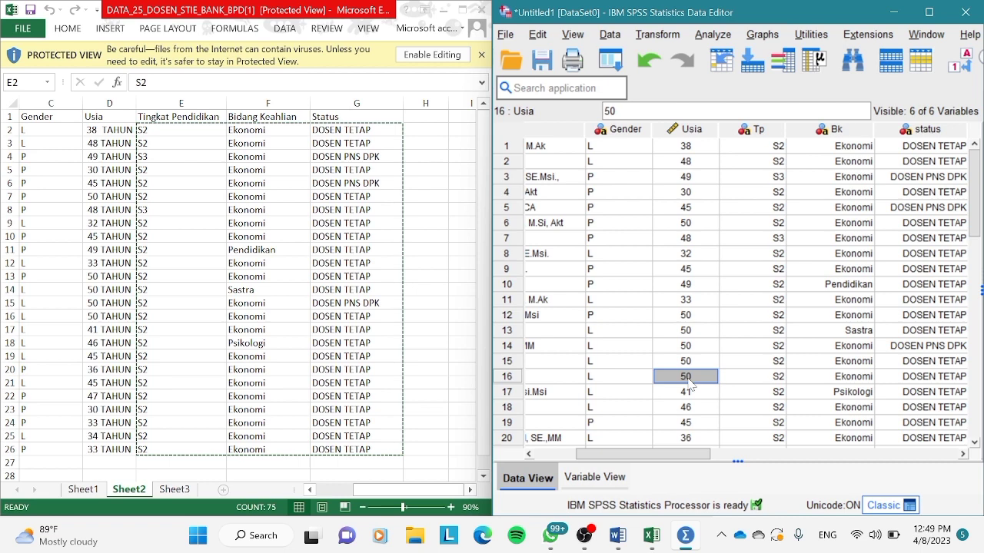
text(41)
key(Return)
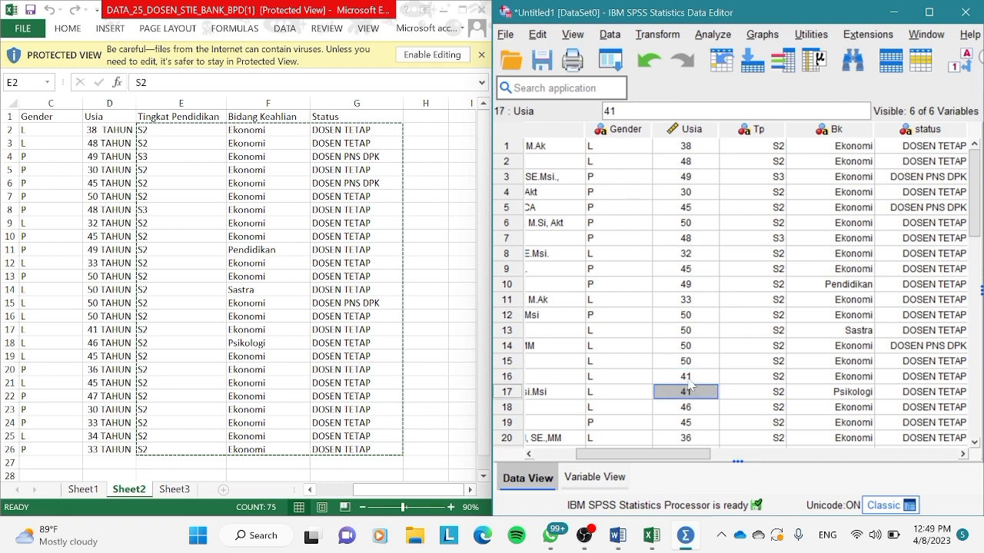
text(46)
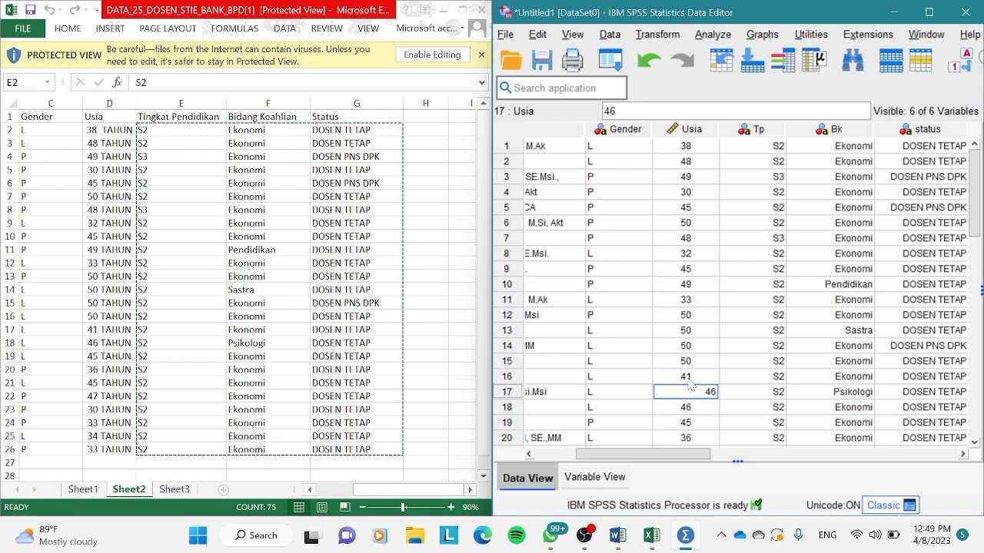
key(Return)
text(45)
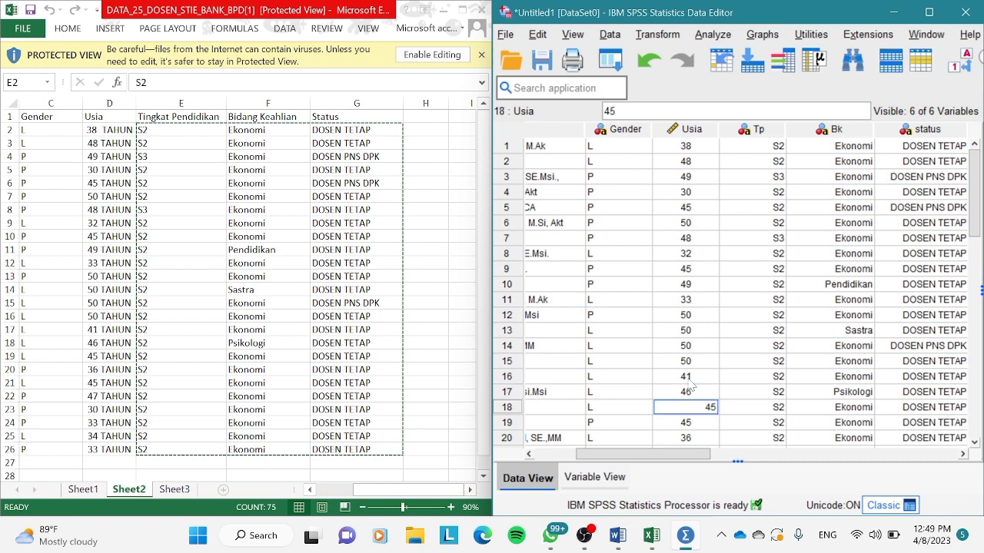
key(Return)
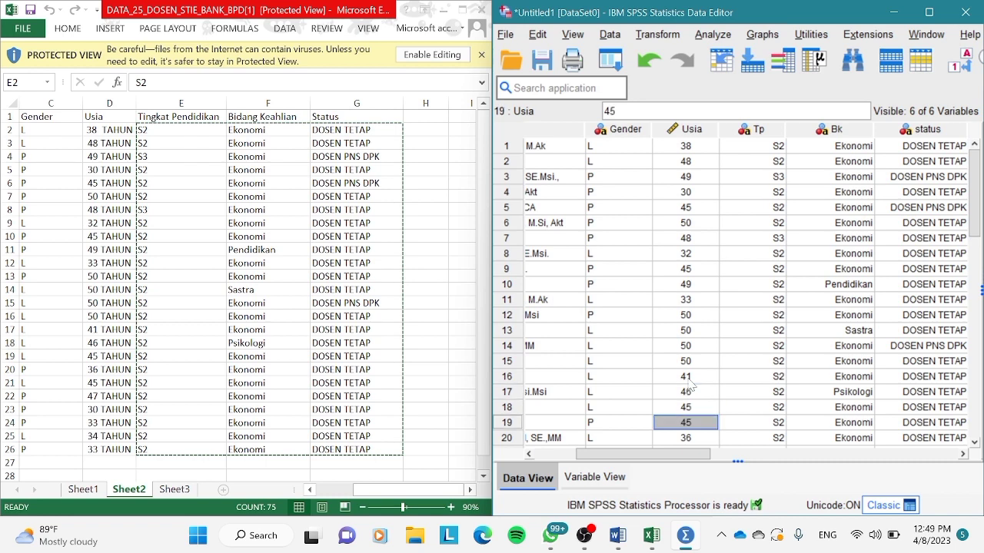
text(36)
key(Return)
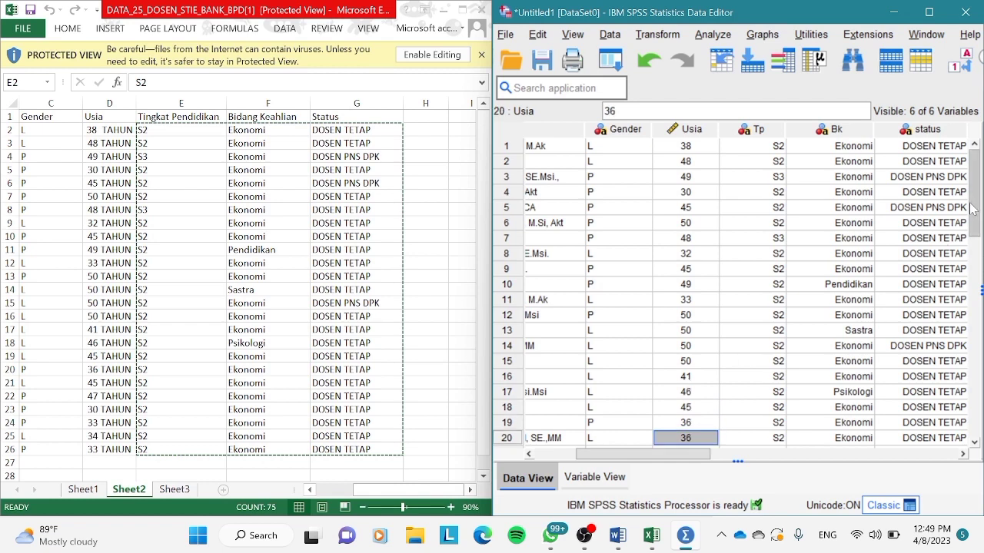
Correct the Usia values of cases 20 to 22 to 45, 47 and 30, matching the Excel sheet.
drag(973, 209, 977, 221)
text(45)
key(Return)
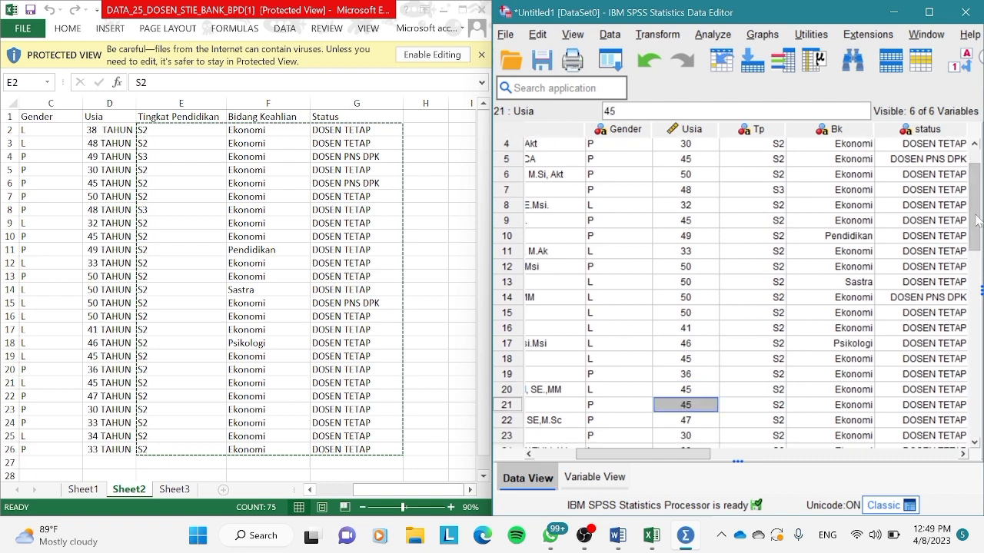
text(47)
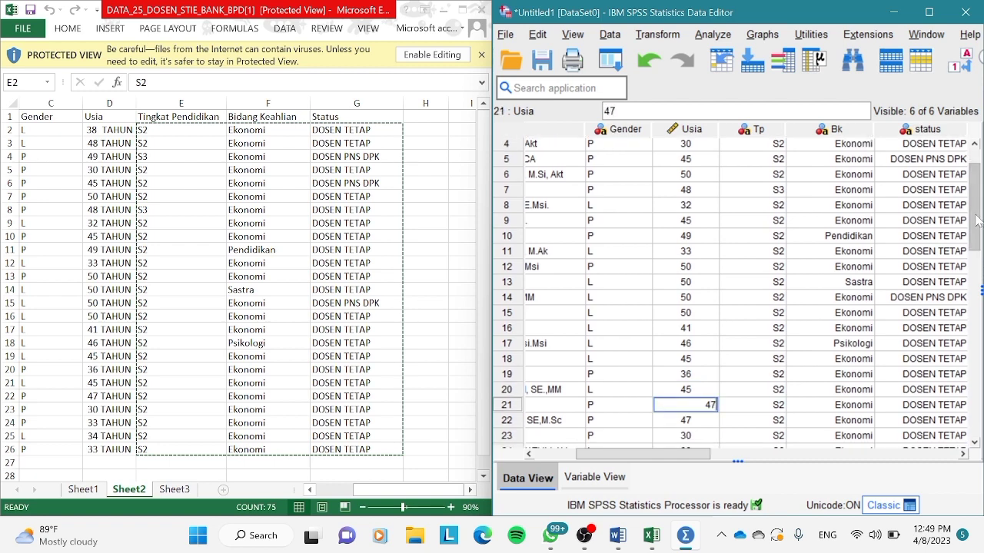
key(Return)
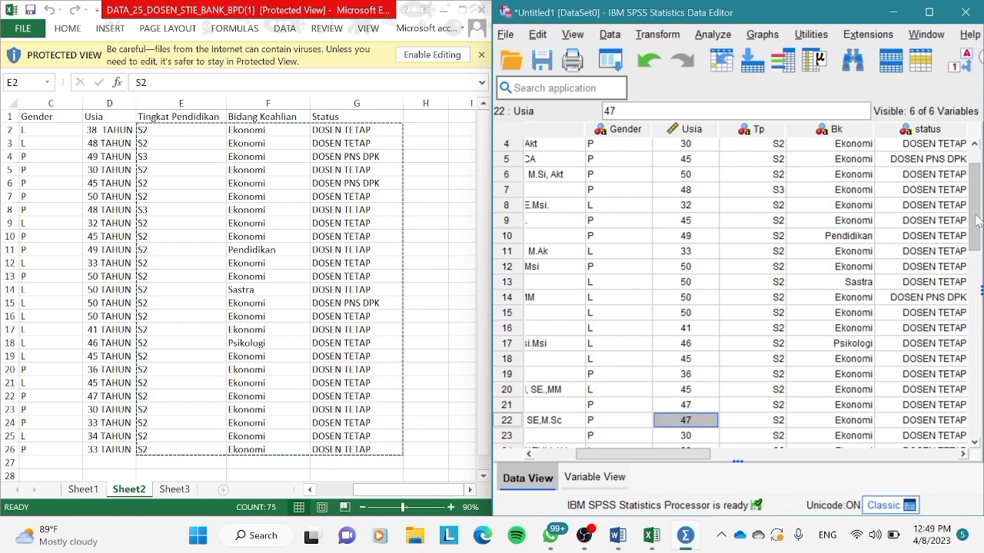
text(30)
key(Return)
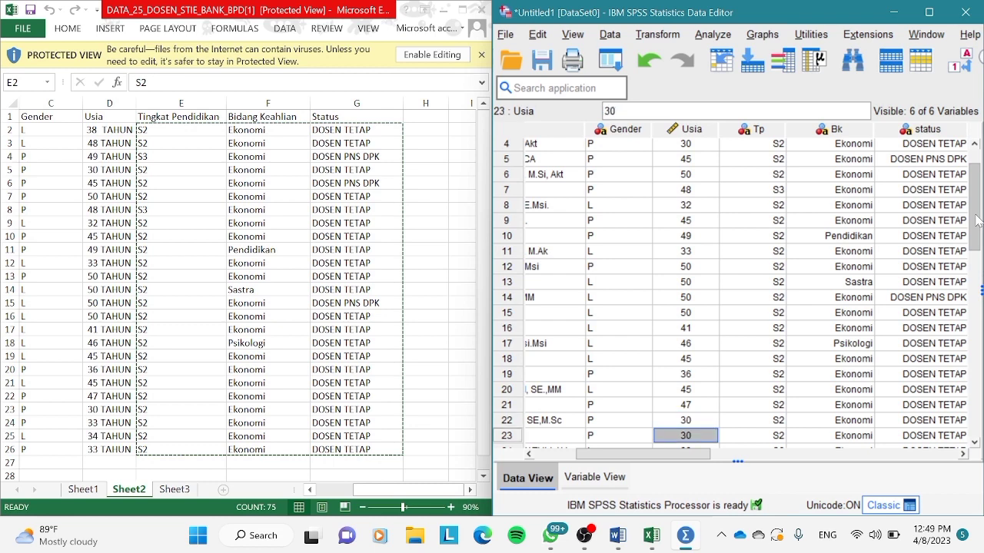
scroll(978, 220, down, 1)
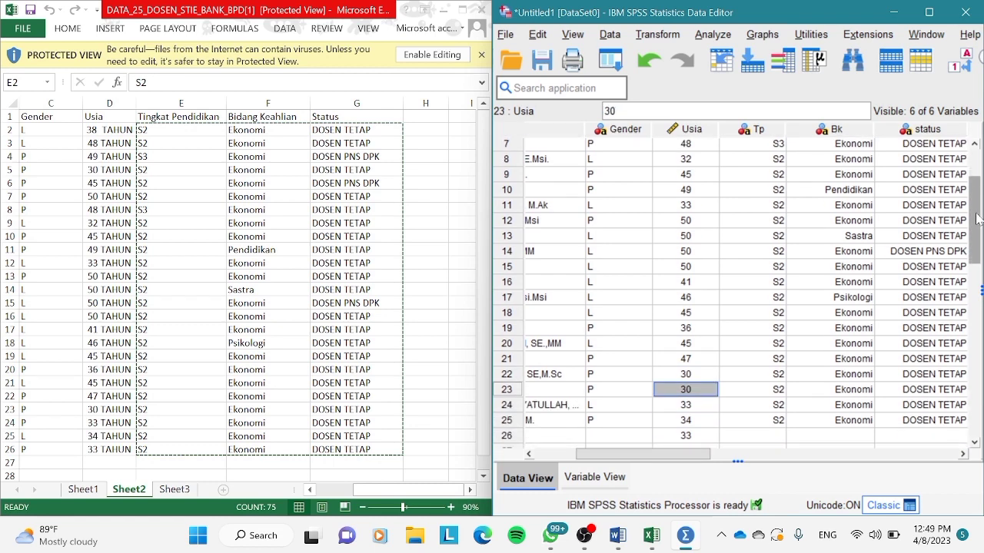
Correct the Usia values of cases 23 to 25 to 33, 34 and 33, and clear the extra value in case 26.
drag(978, 219, 980, 235)
text(33)
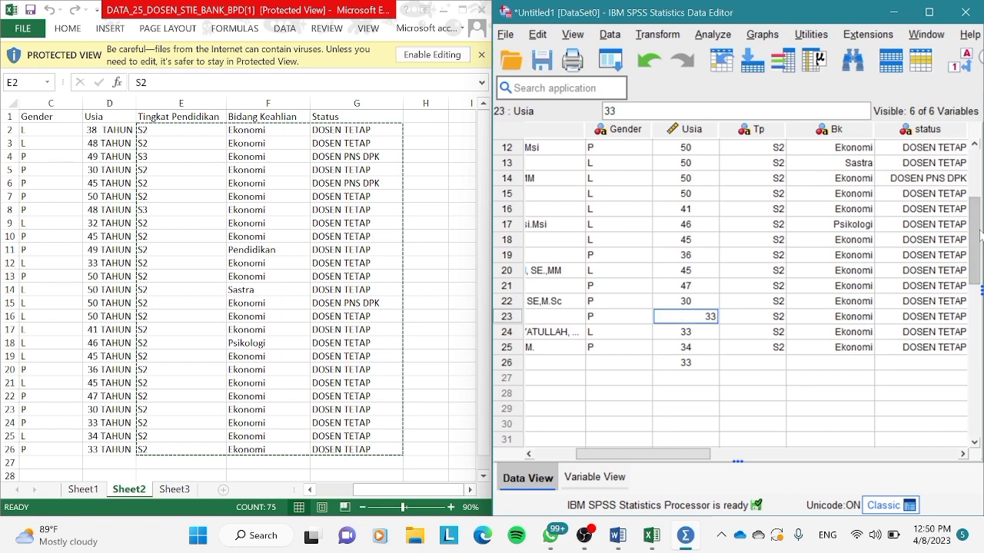
key(Return)
text(34)
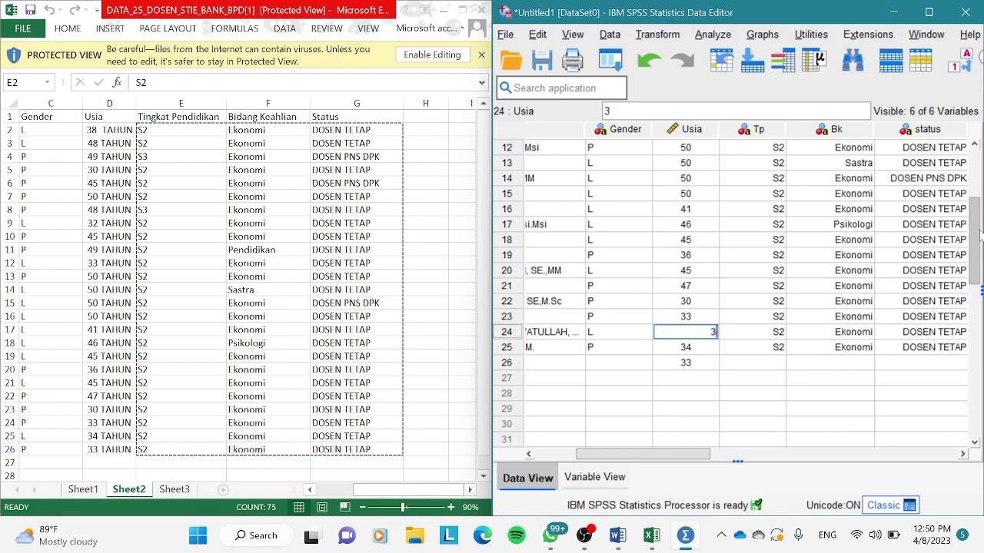
key(Return)
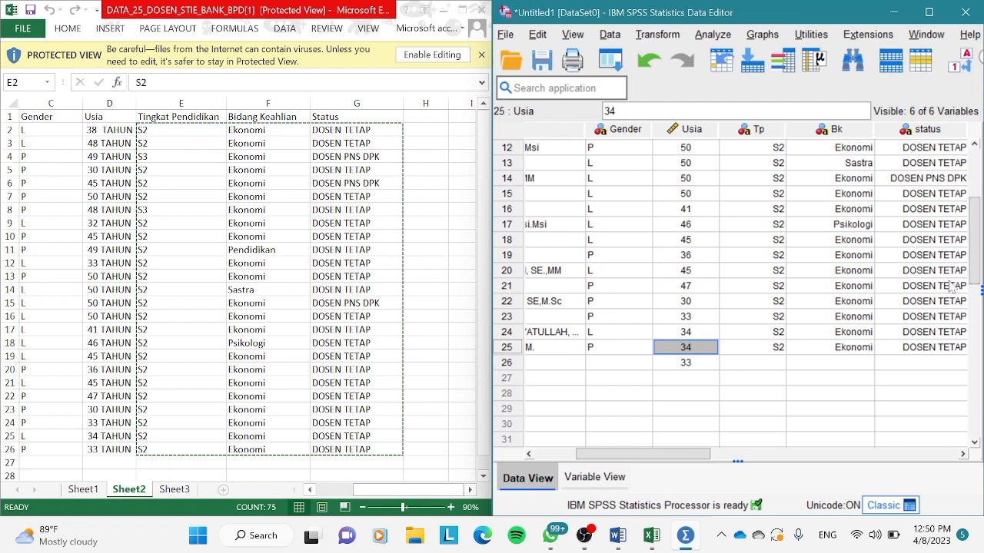
text(33)
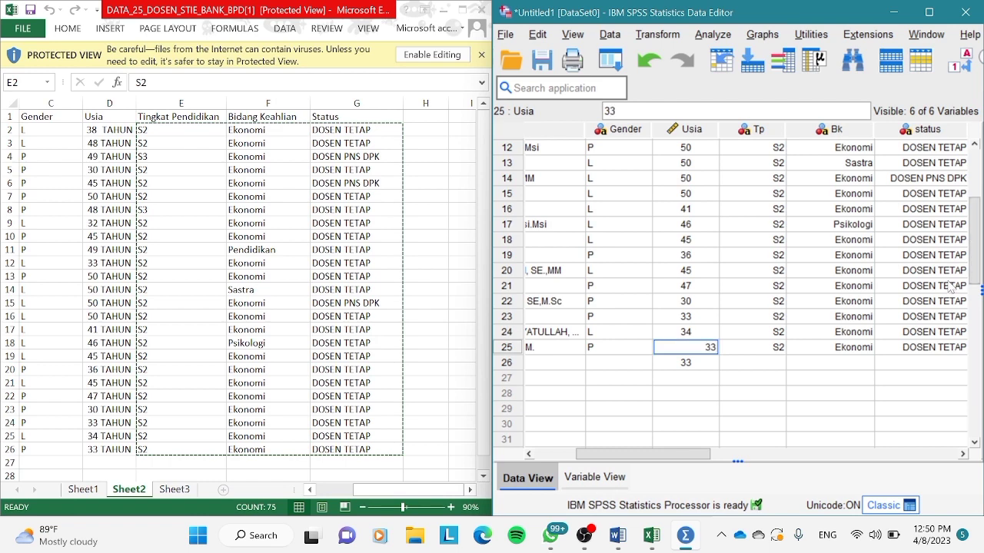
key(Return)
key(Delete)
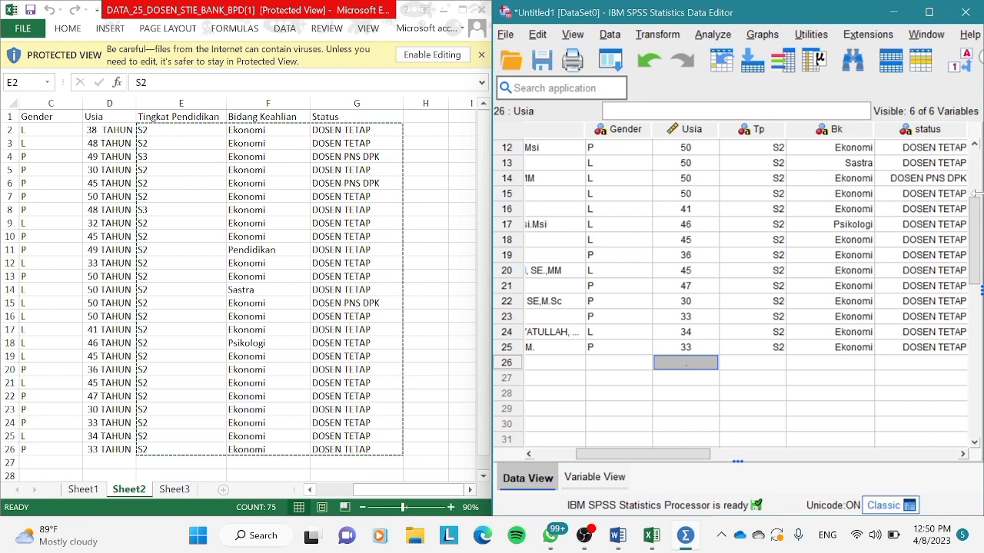
click(619, 424)
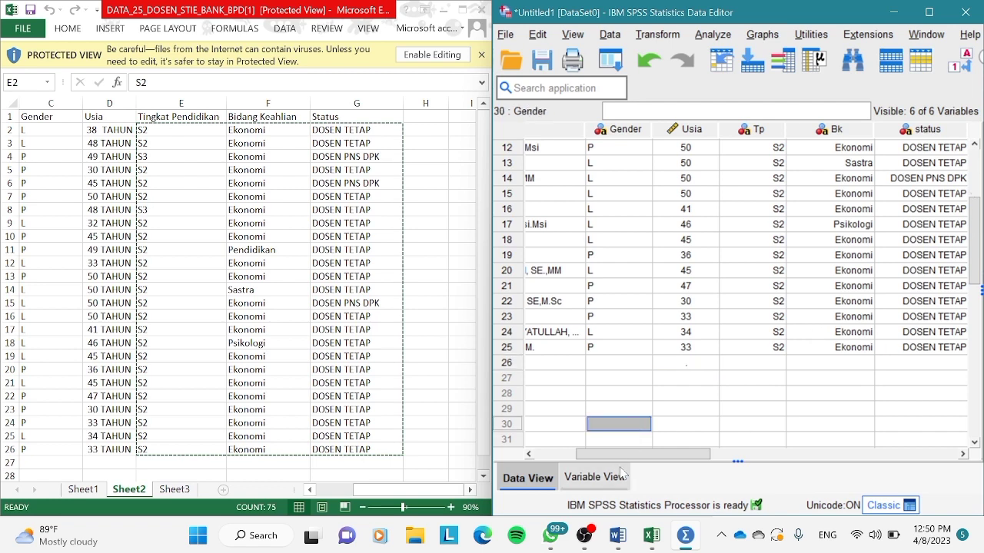
Switch to the Word document and read the LATIHAN 2 exercise questions.
drag(622, 455, 579, 460)
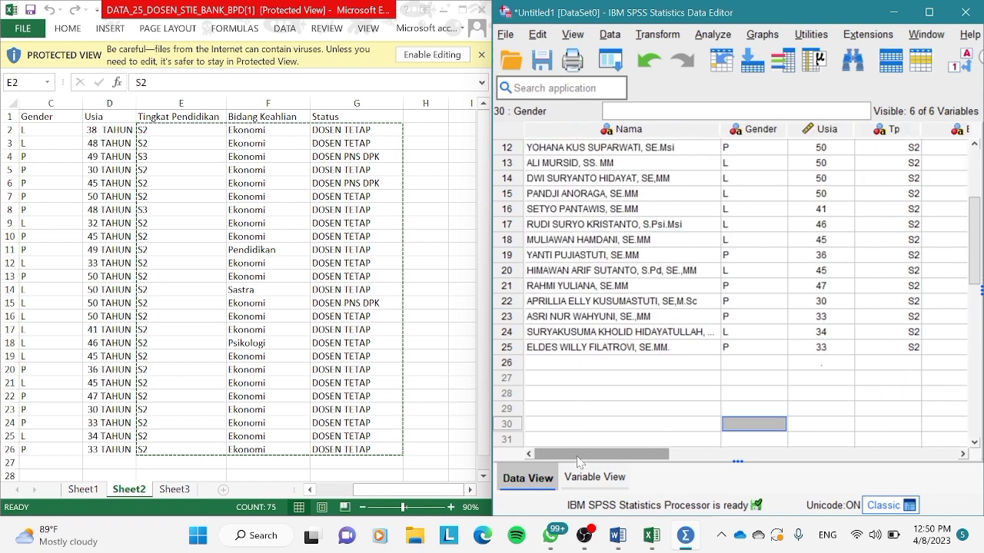
click(463, 374)
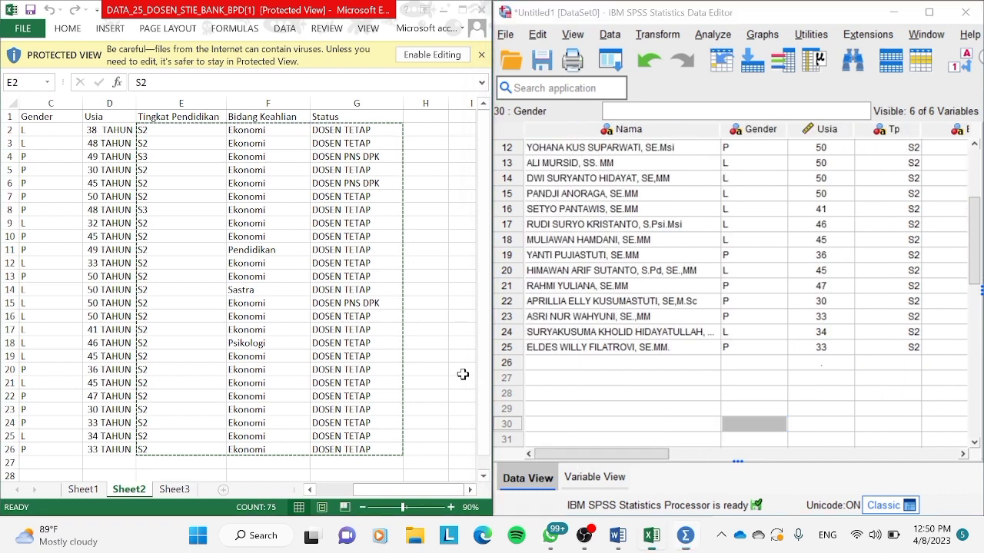
mouse_move(626, 538)
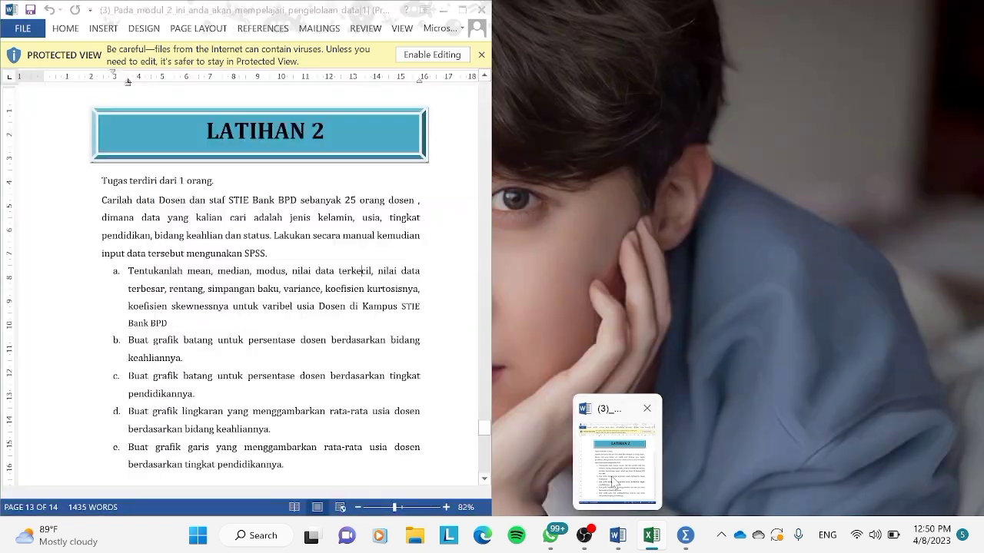
click(615, 482)
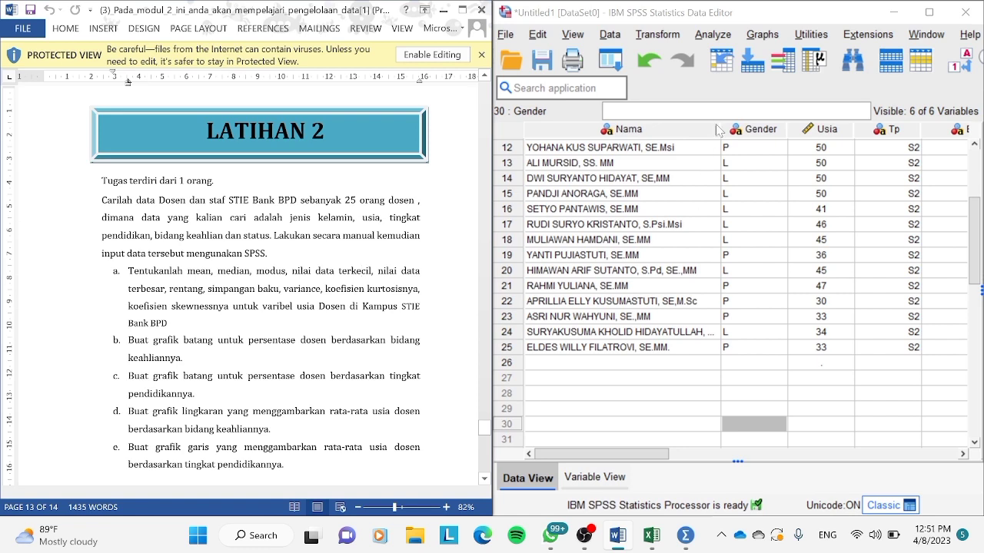
Start a Descriptives analysis with Tahun [Usia] as the analysed variable.
click(715, 37)
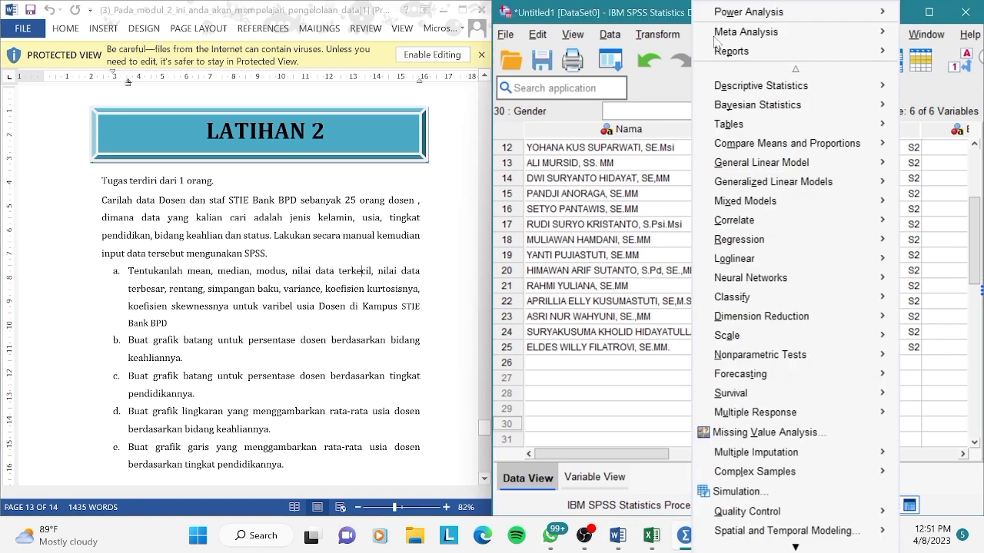
mouse_move(717, 81)
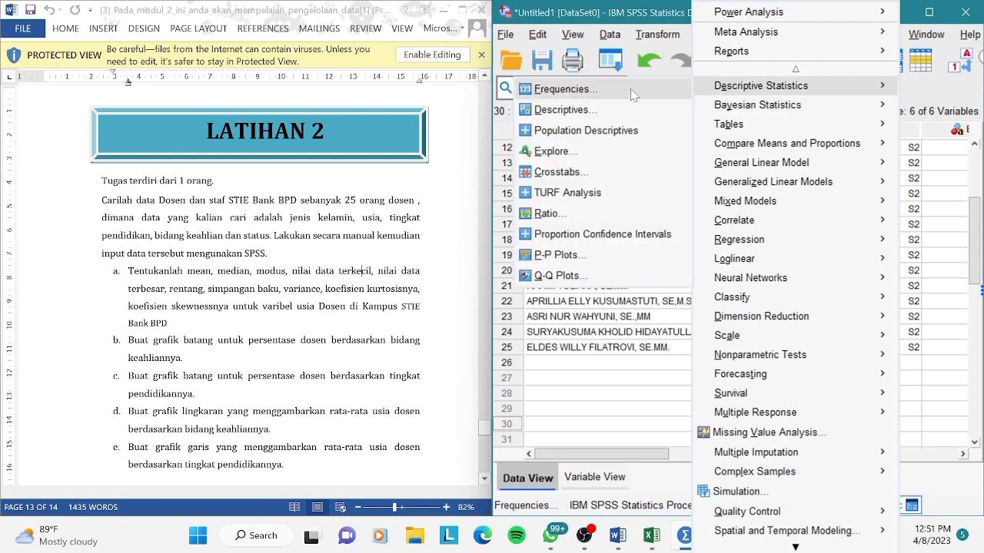
click(598, 115)
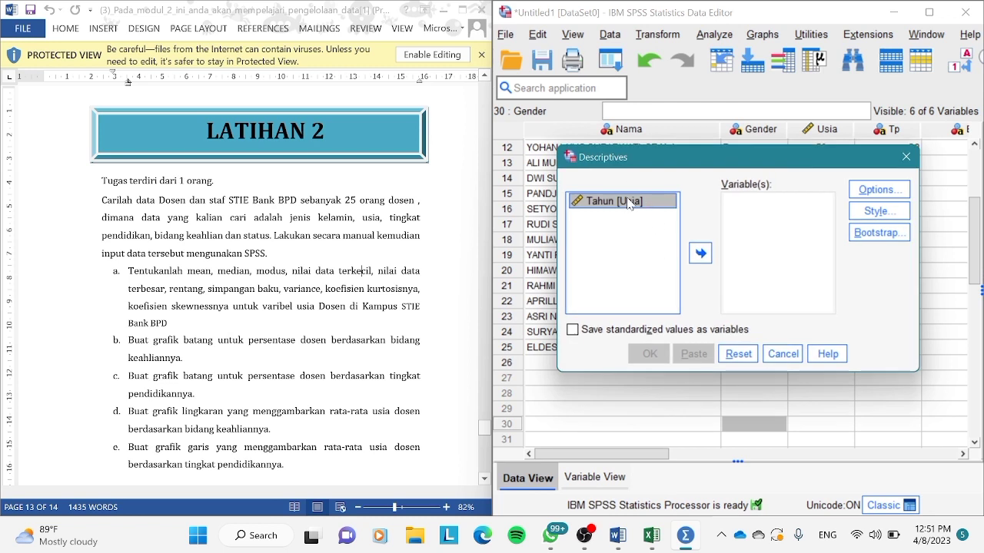
click(699, 257)
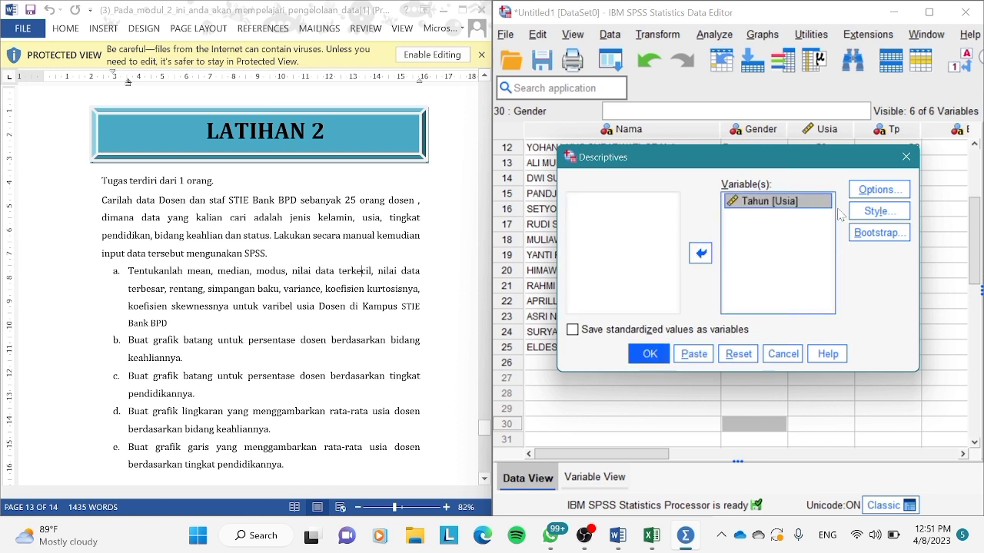
Add Range, S.E. mean, Kurtosis and Skewness to the Descriptives statistics, run the analysis and minimize the output window.
click(864, 197)
click(865, 194)
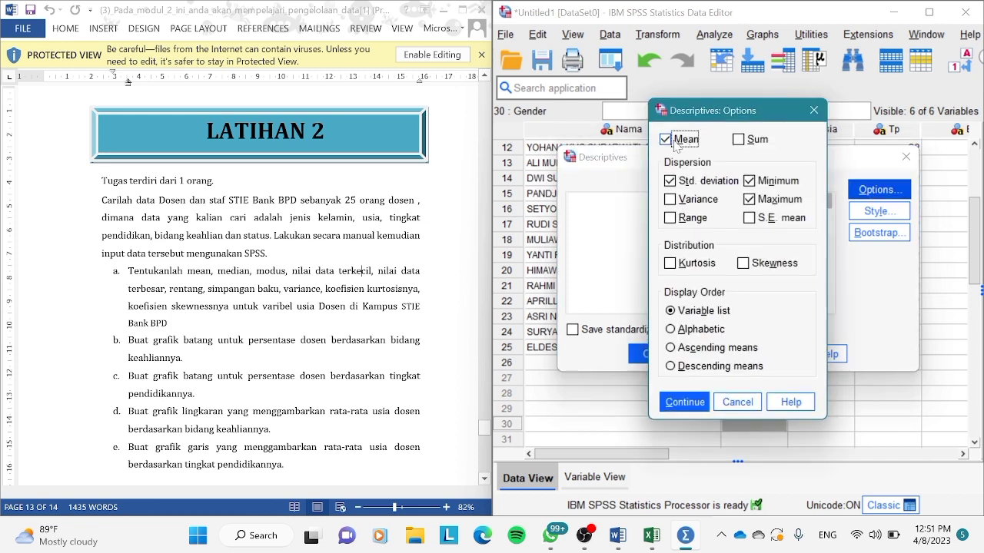
click(670, 220)
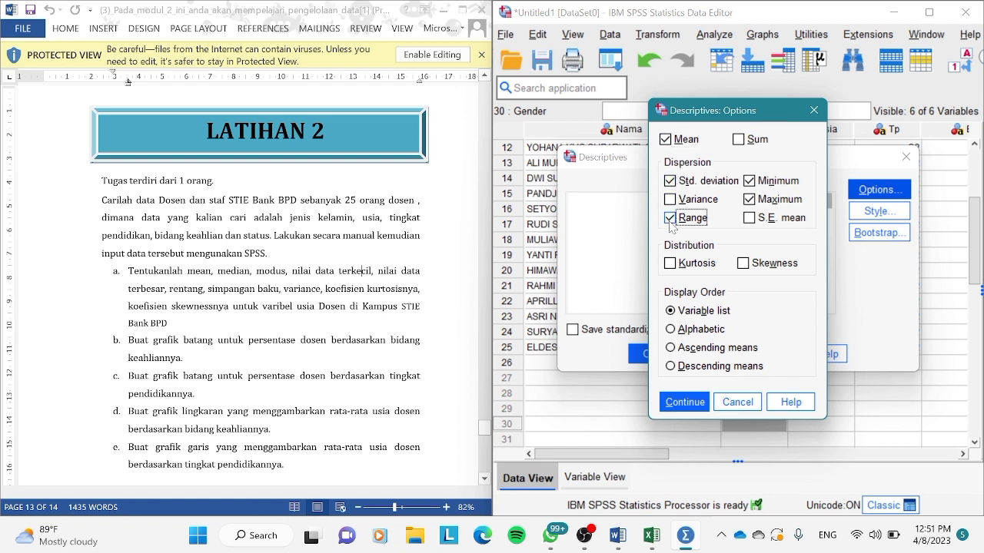
click(749, 220)
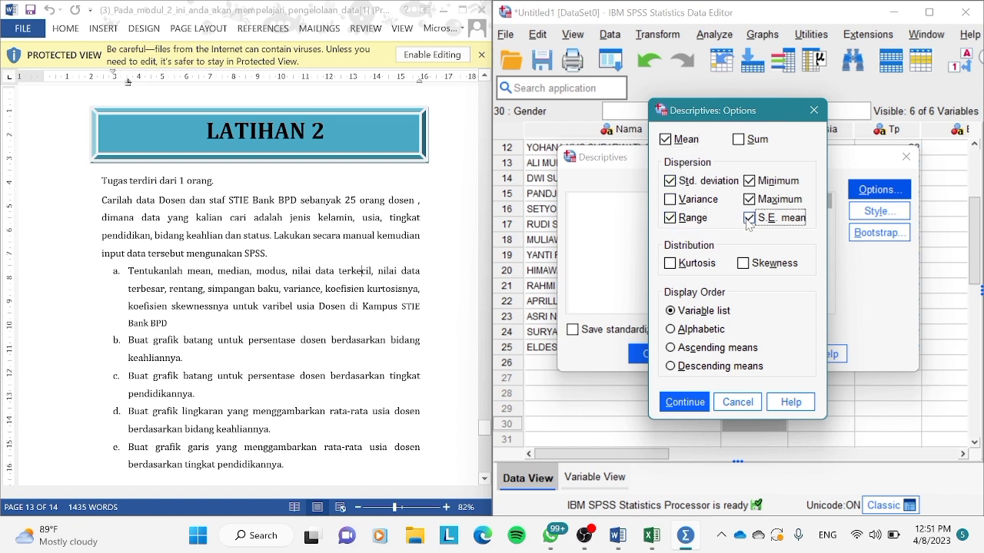
click(670, 263)
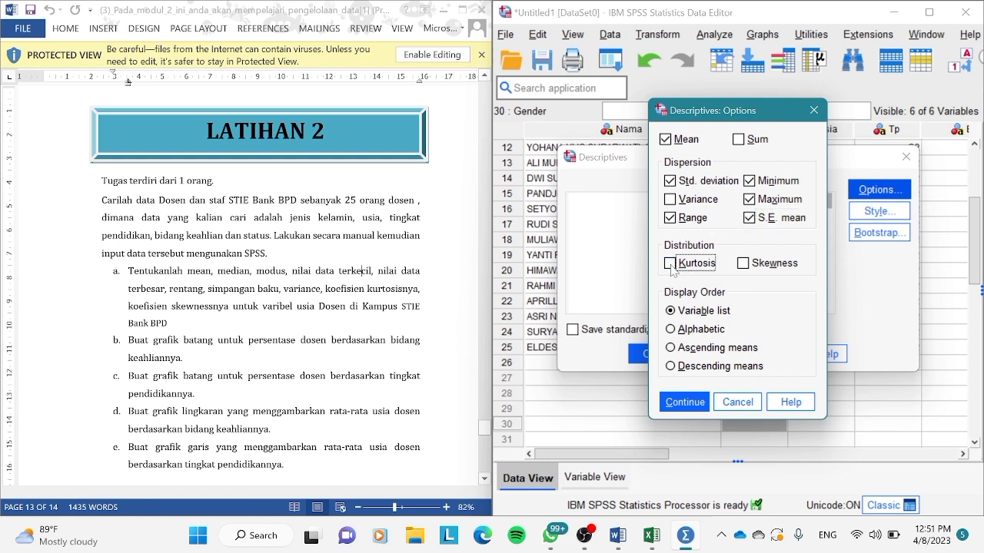
click(743, 268)
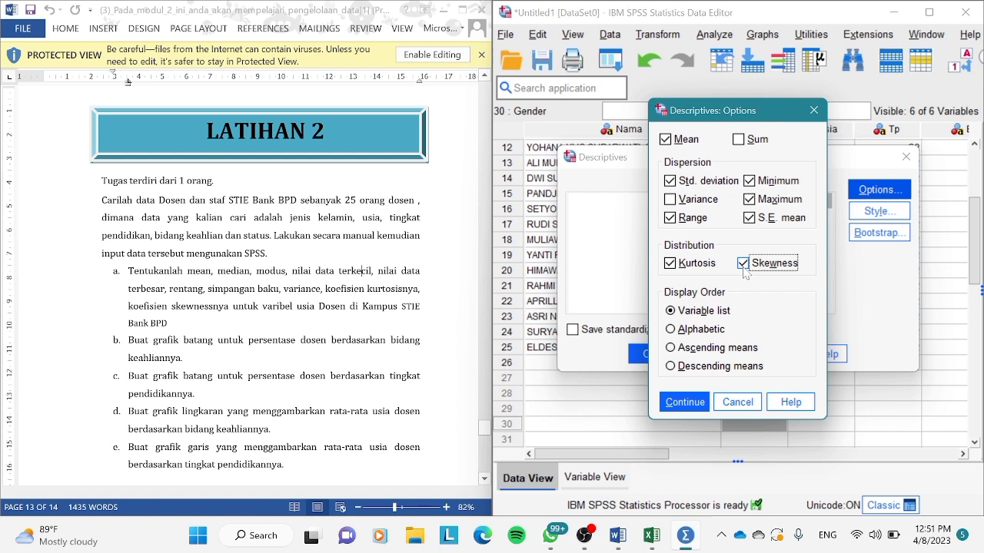
click(677, 409)
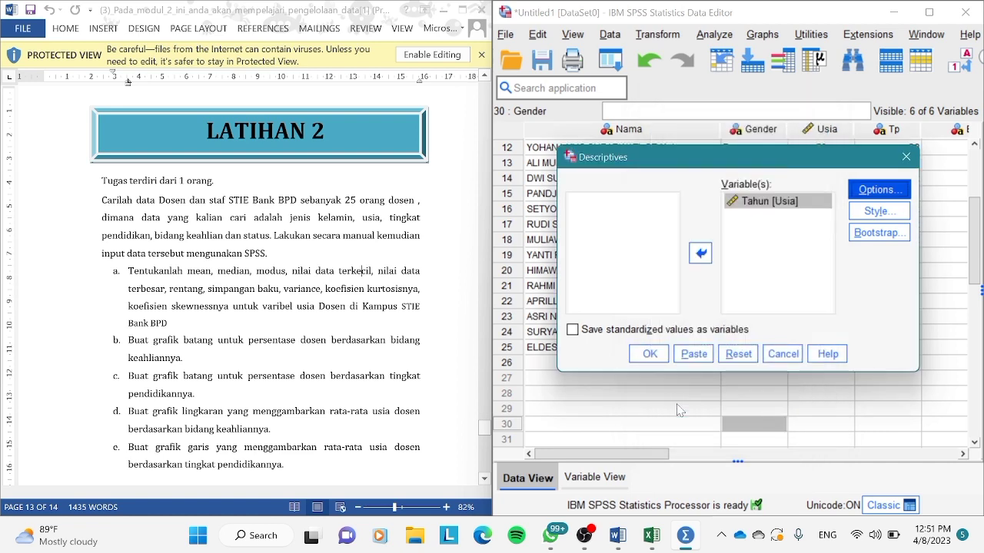
click(651, 354)
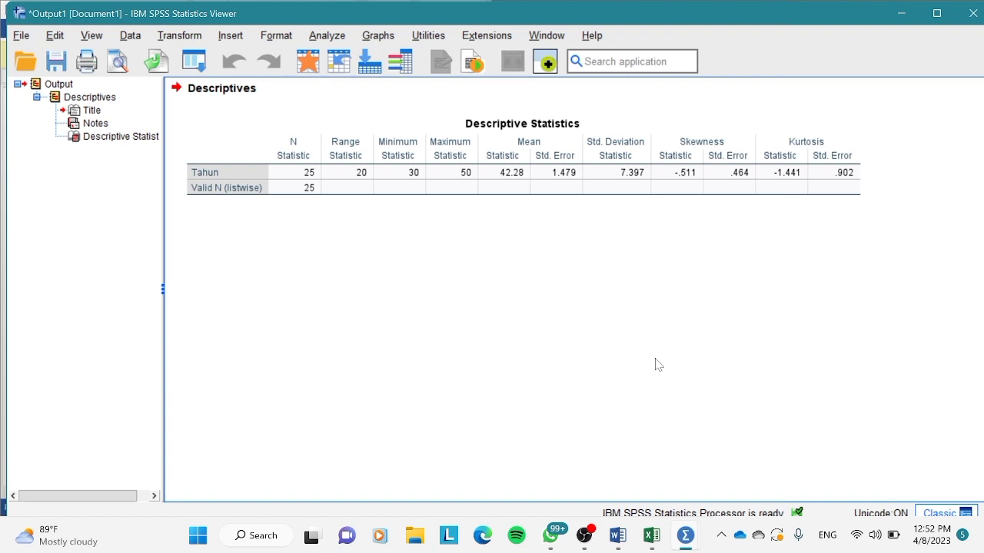
click(904, 13)
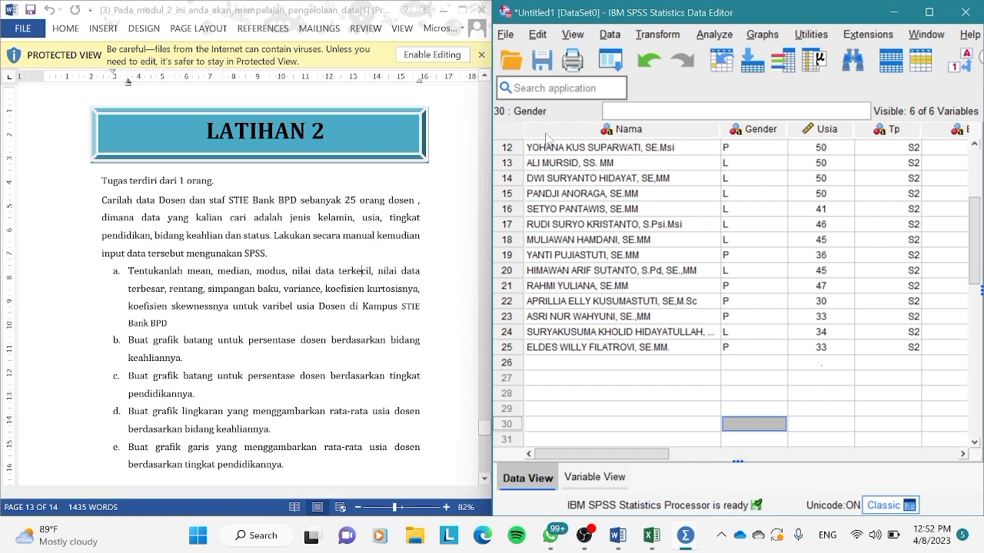
Create a simple bar chart of case counts with Bidang Keahlian [Bk] on the category axis and review it in the output.
click(766, 35)
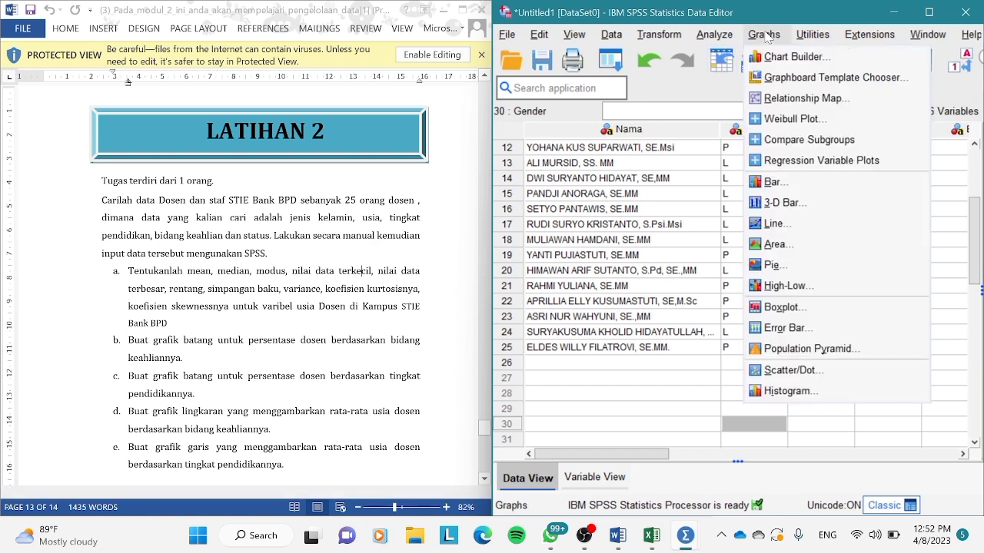
click(769, 185)
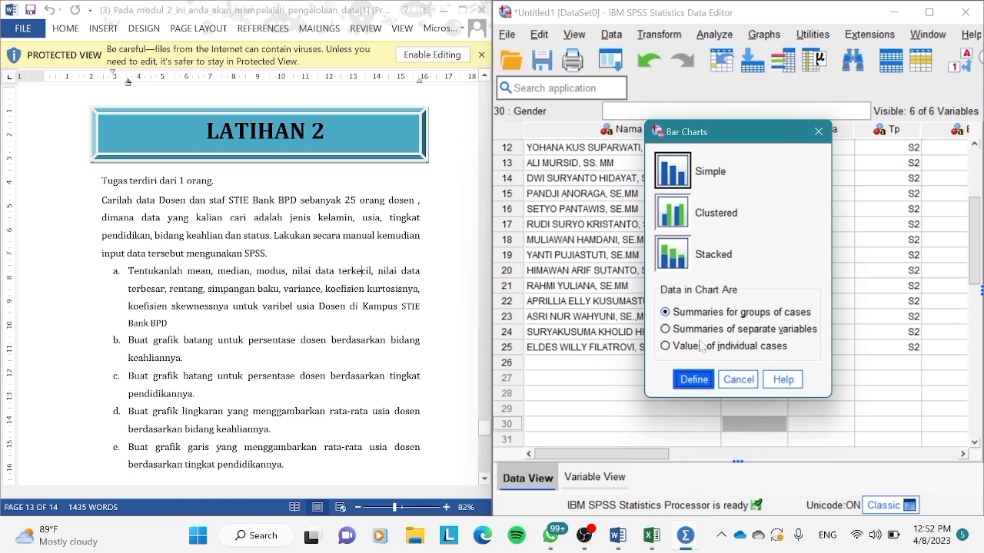
click(691, 386)
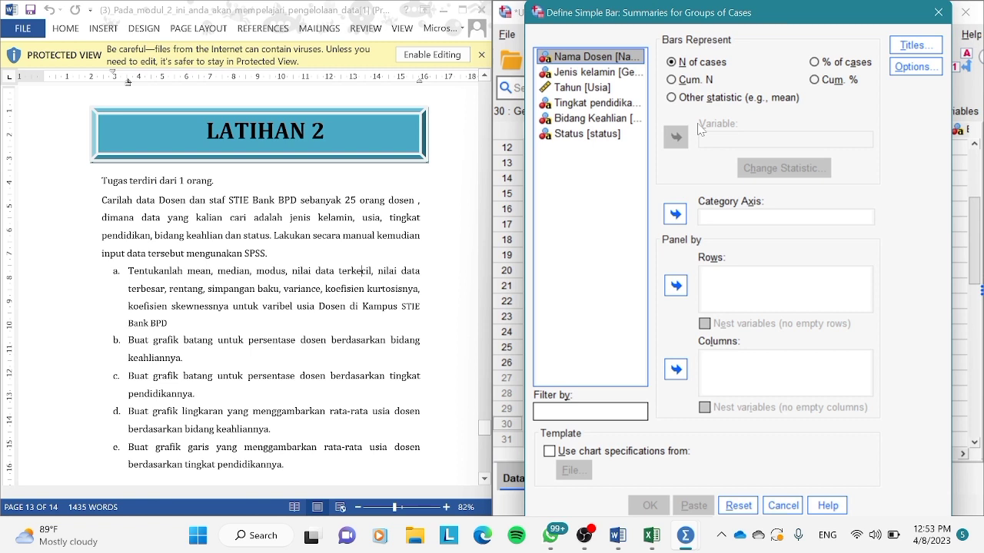
click(604, 120)
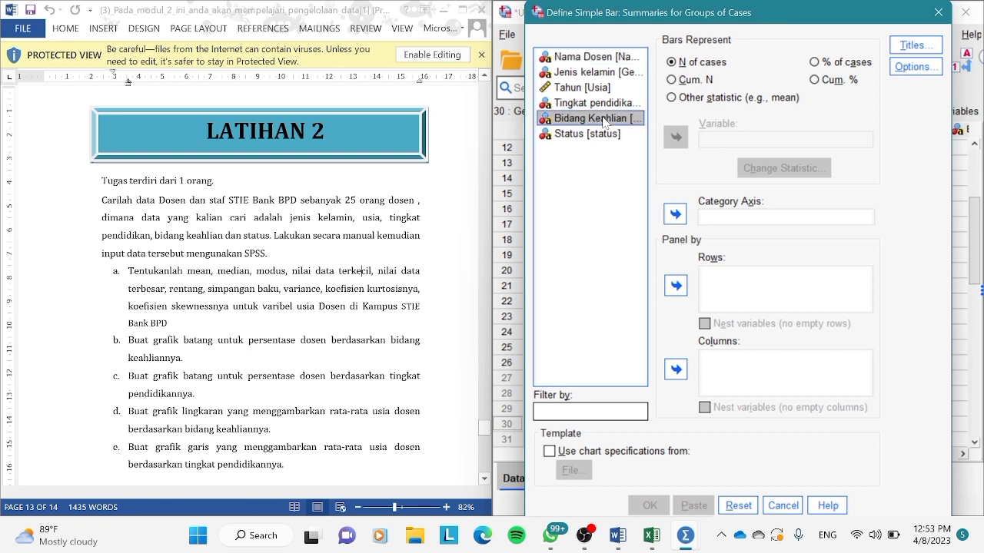
click(676, 220)
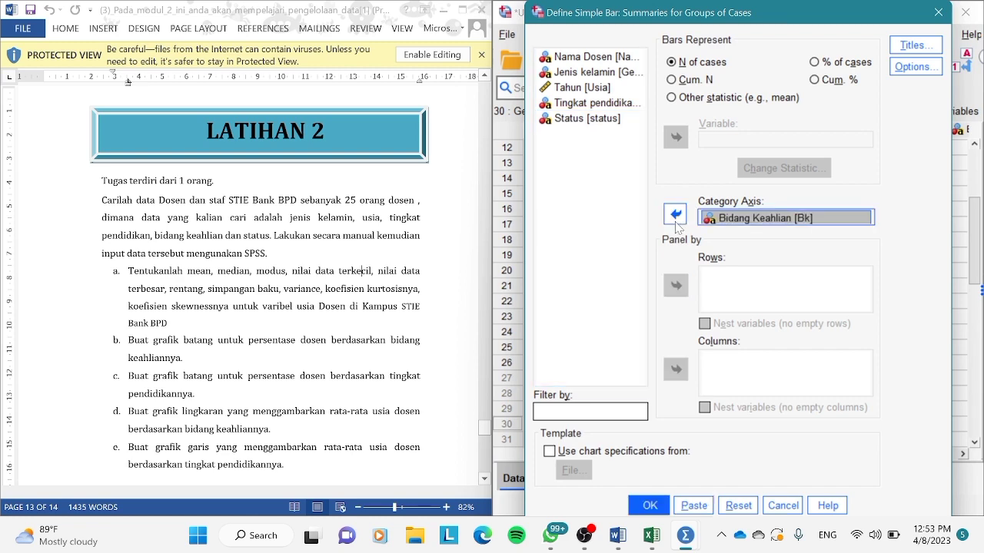
click(649, 507)
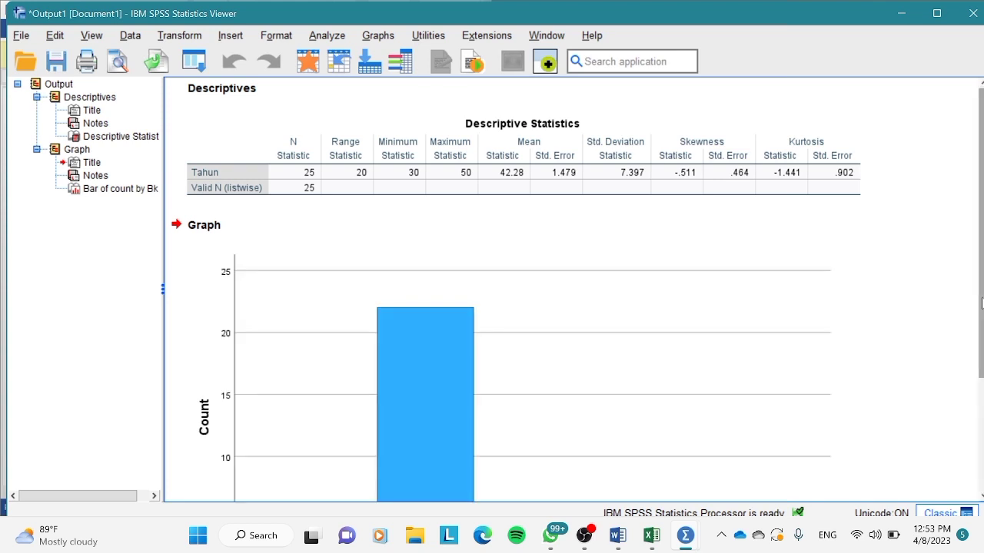
drag(981, 303, 959, 396)
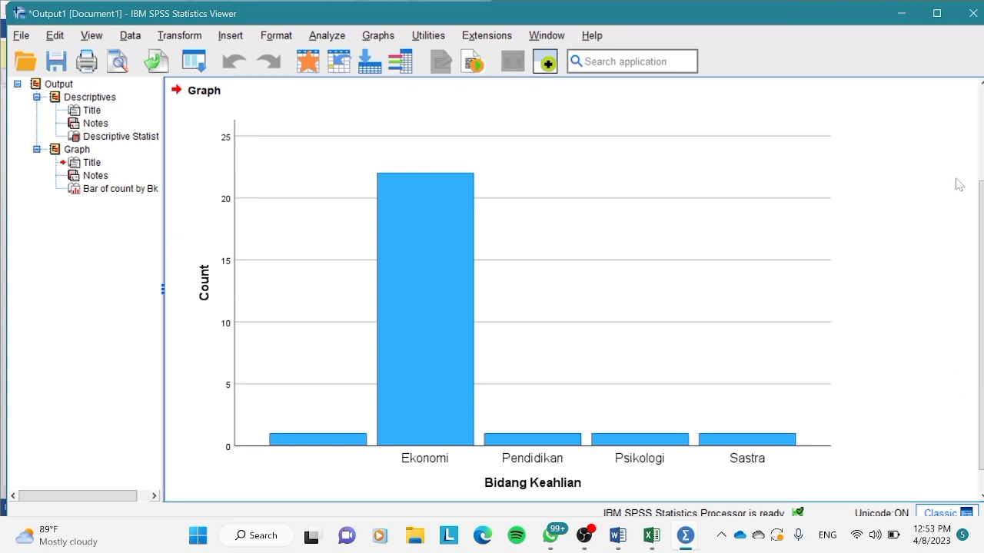
click(904, 16)
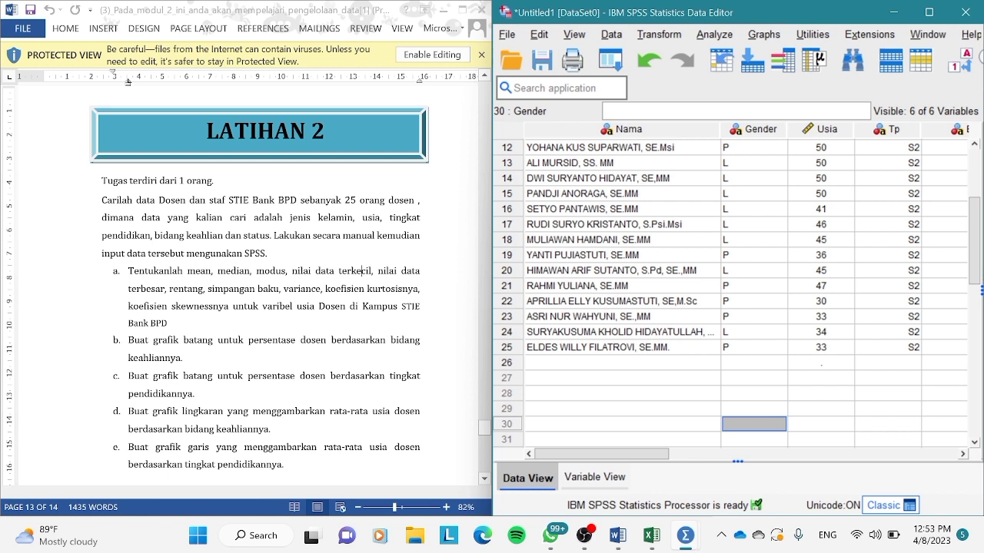
Start another simple bar chart summarising groups of cases and remove Bidang Keahlian [Bk] from its category axis.
click(764, 36)
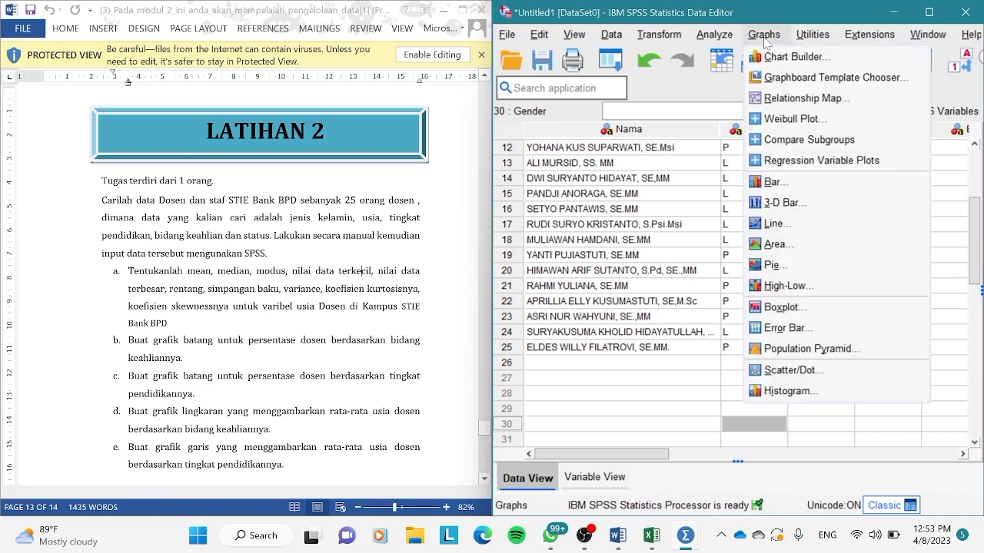
click(775, 185)
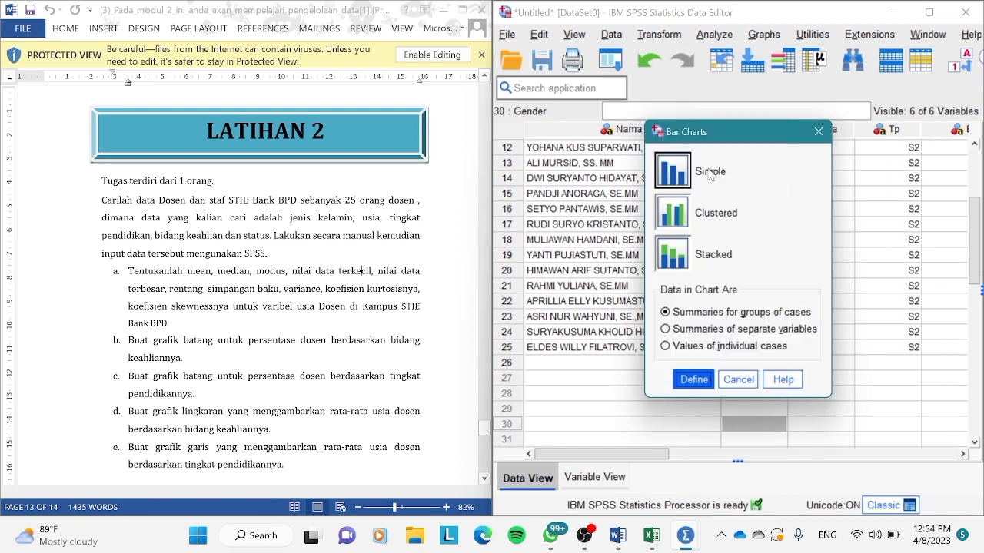
click(693, 382)
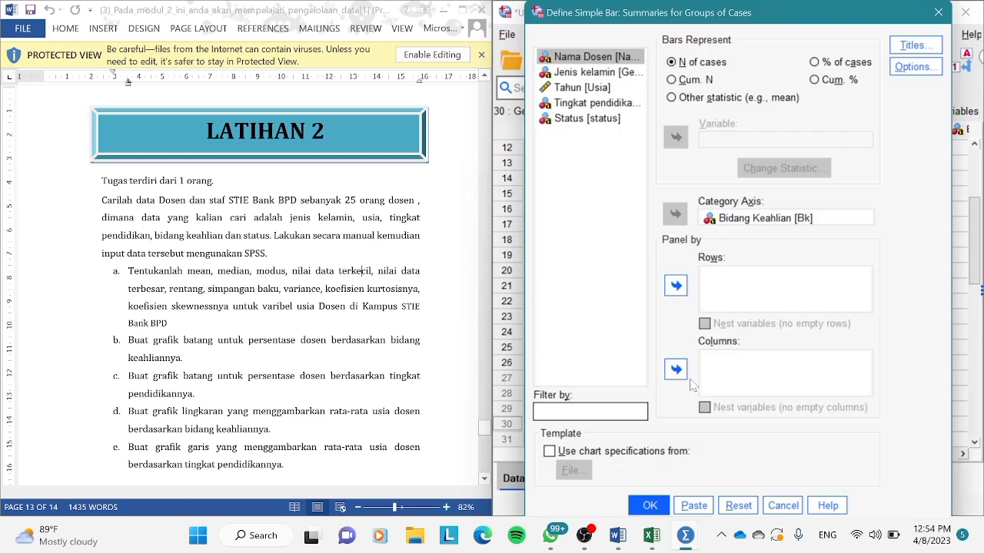
click(606, 107)
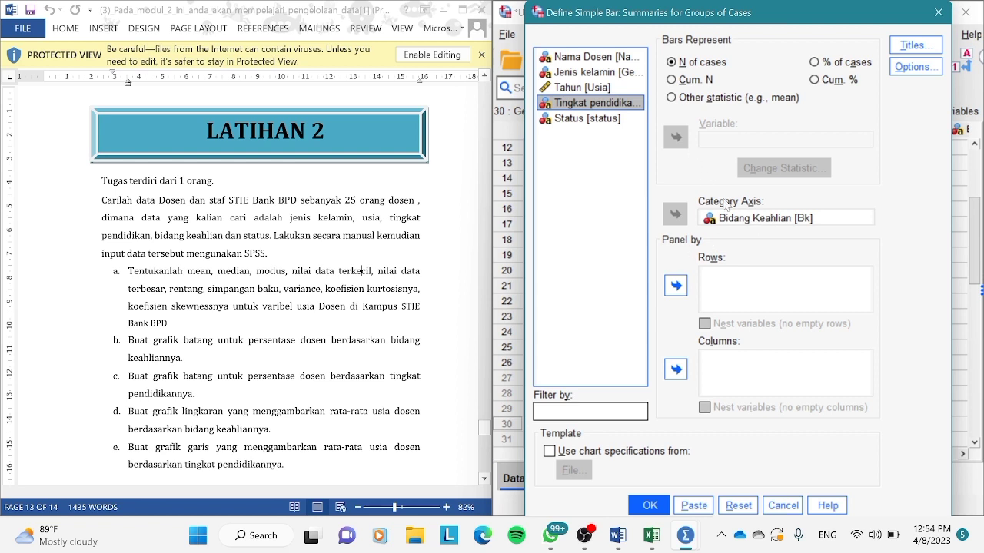
click(753, 219)
click(675, 214)
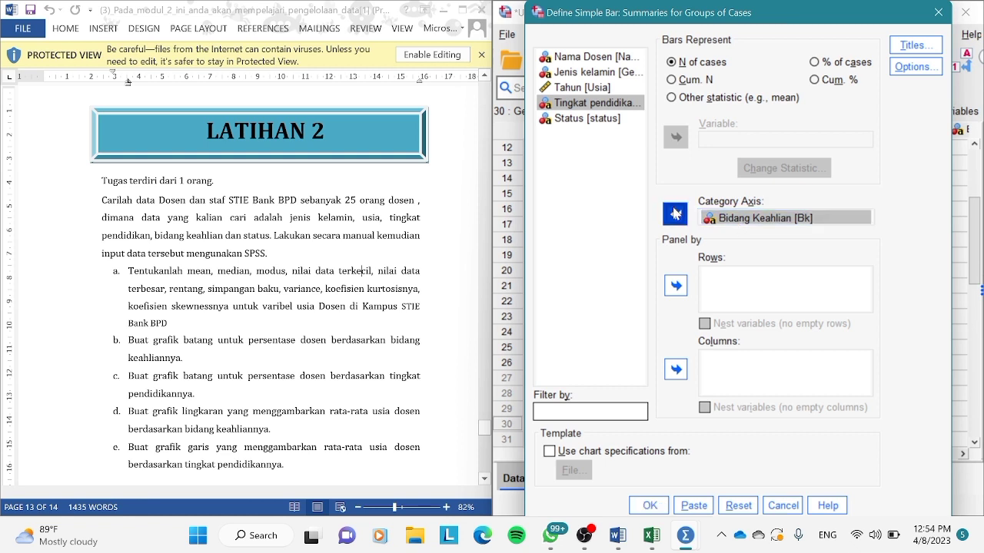
Create the bar chart of case counts with Tingkat pendidikan [Tp] on the category axis, review it and minimize the output window.
click(604, 91)
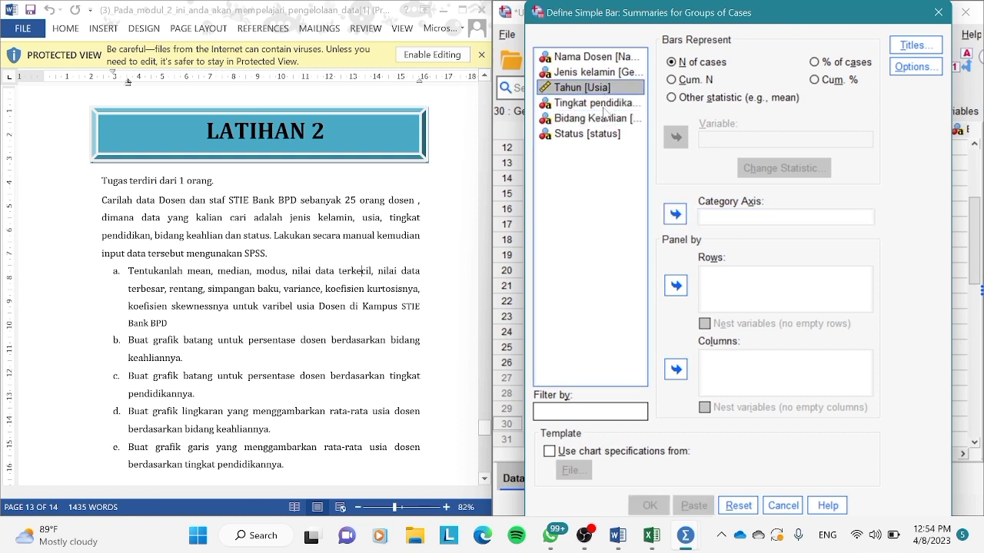
click(604, 107)
click(676, 213)
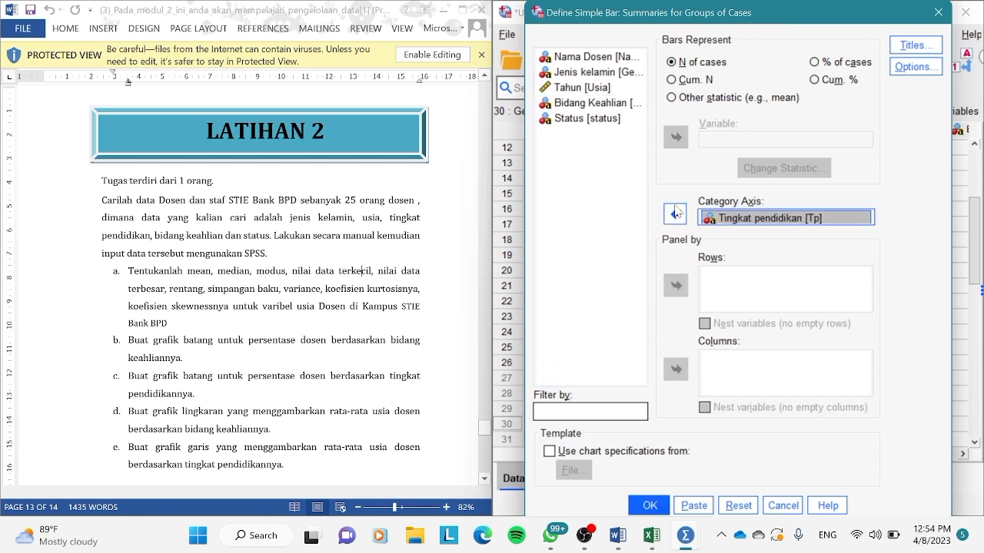
click(651, 506)
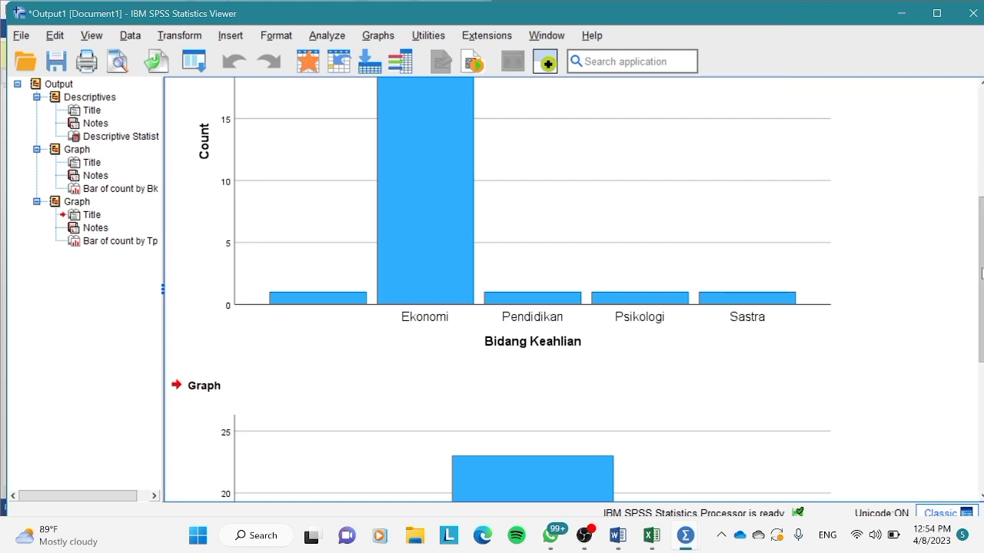
drag(982, 273, 981, 384)
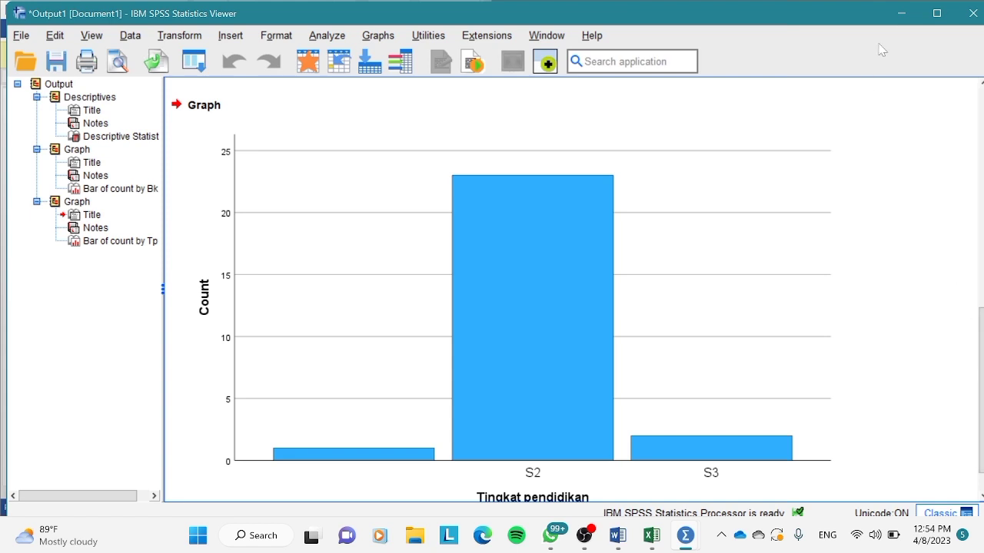
click(900, 14)
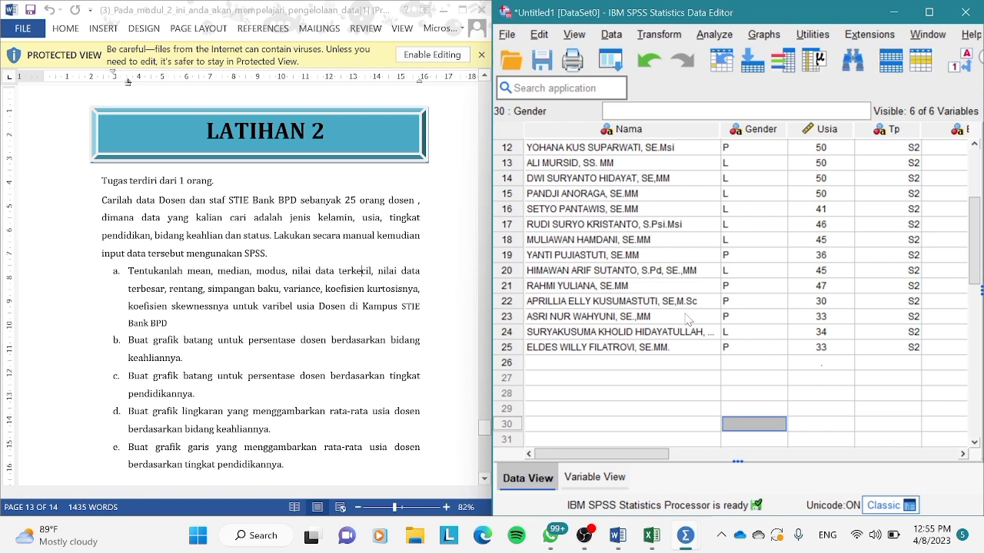
Start a pie chart summarising groups of cases, with slices representing the sum of Tahun [Usia].
click(771, 39)
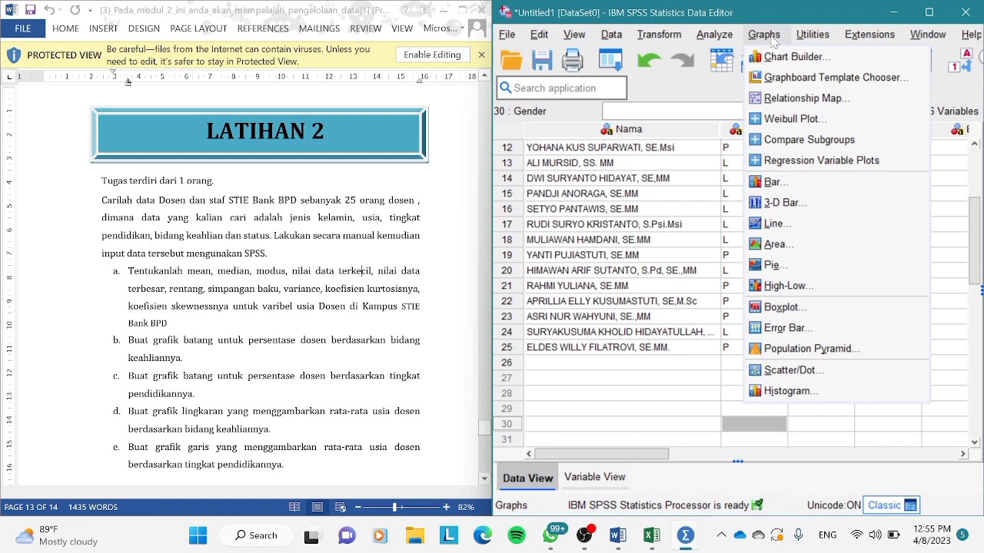
click(766, 265)
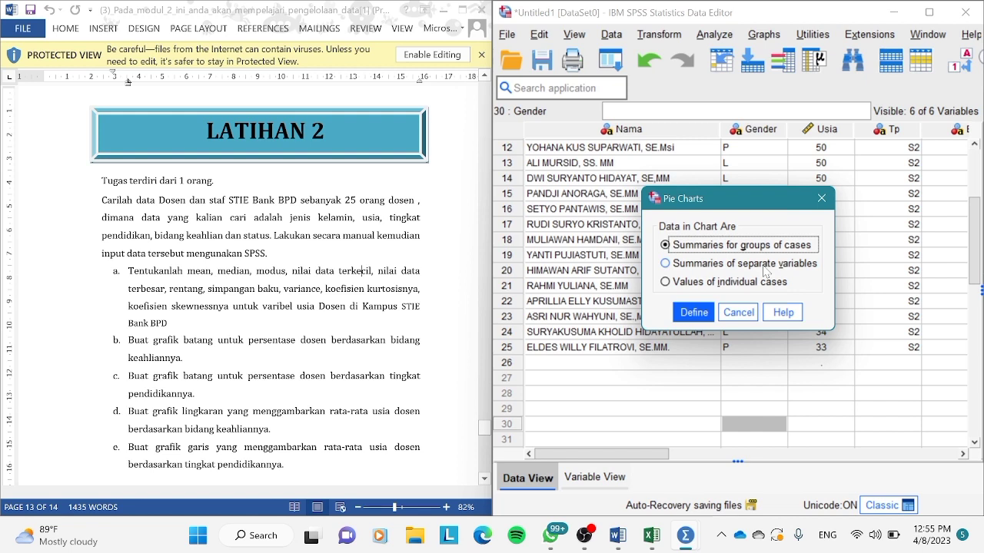
click(693, 313)
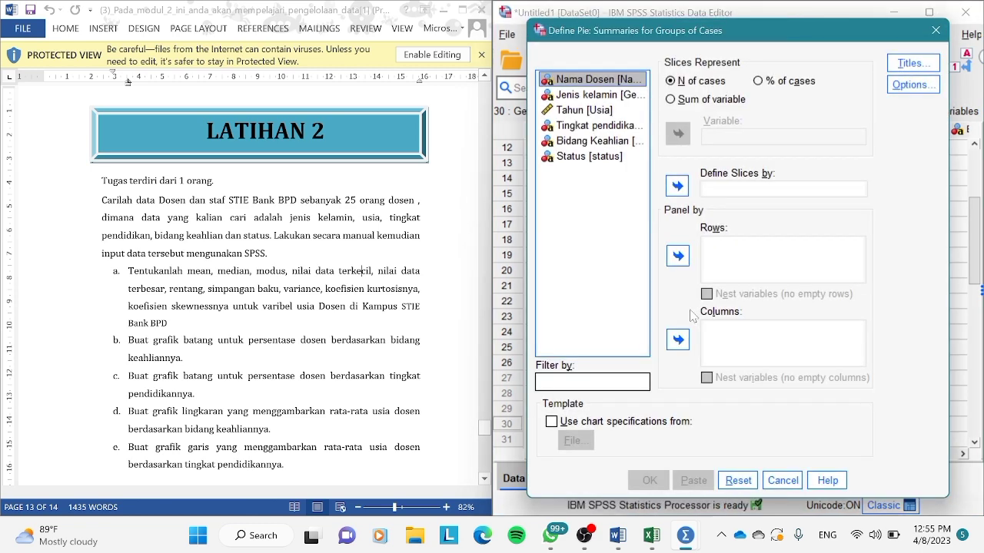
click(671, 101)
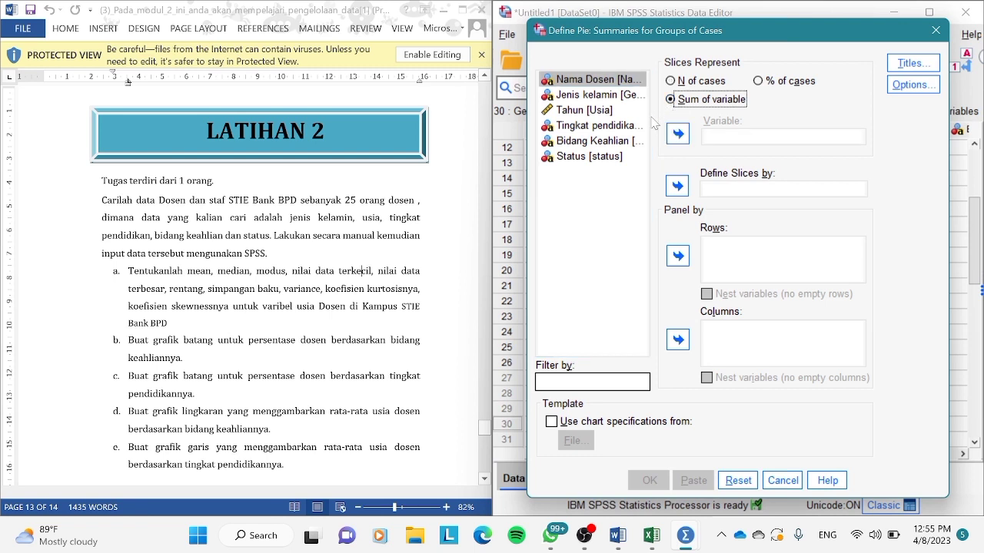
click(581, 110)
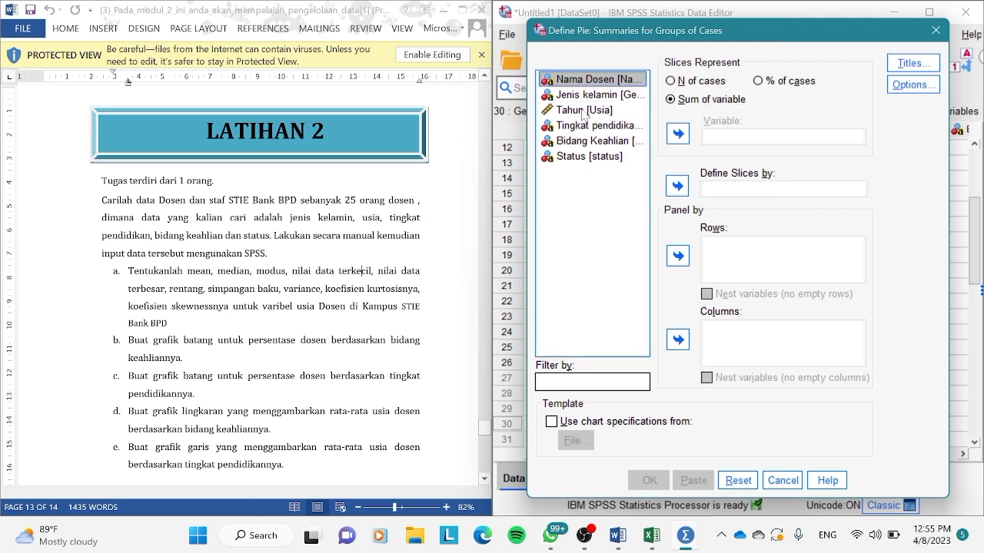
click(583, 111)
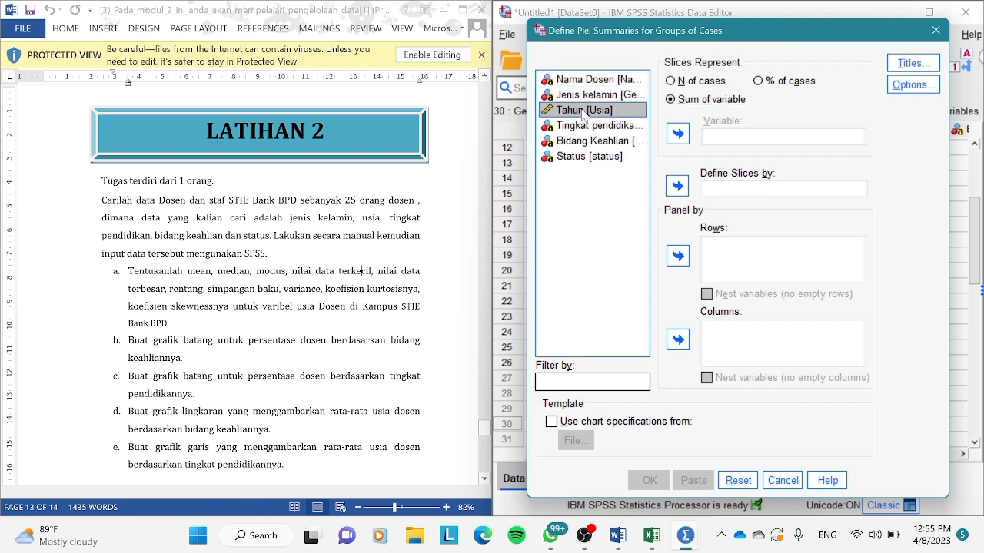
click(677, 135)
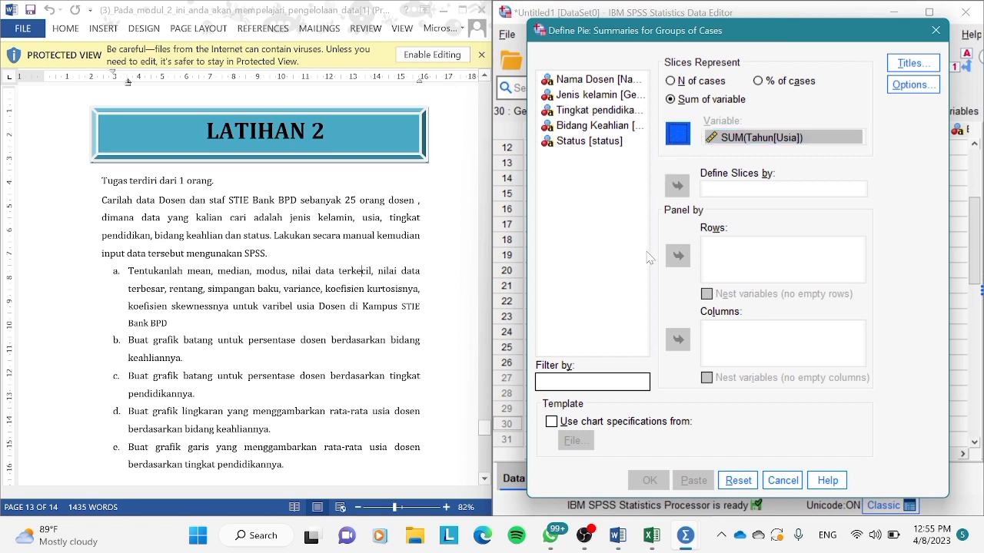
Define the pie slices by Bidang Keahlian [Bk], create the chart, review it and minimize the output window.
click(597, 129)
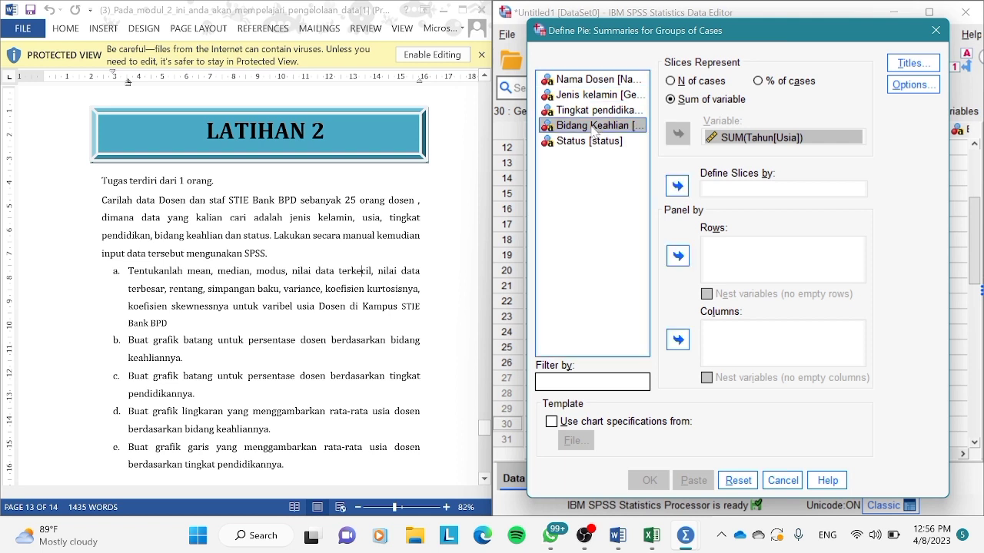
click(677, 187)
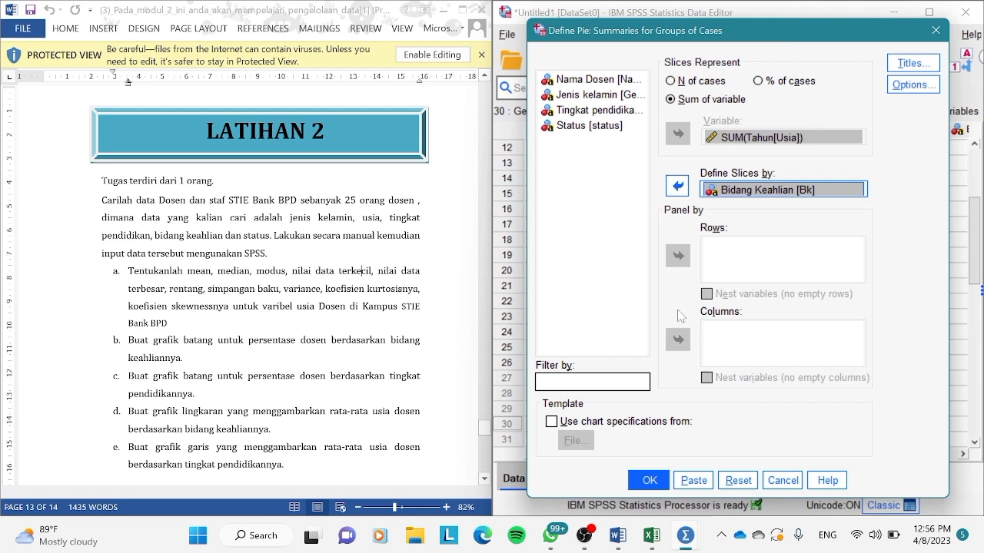
click(648, 481)
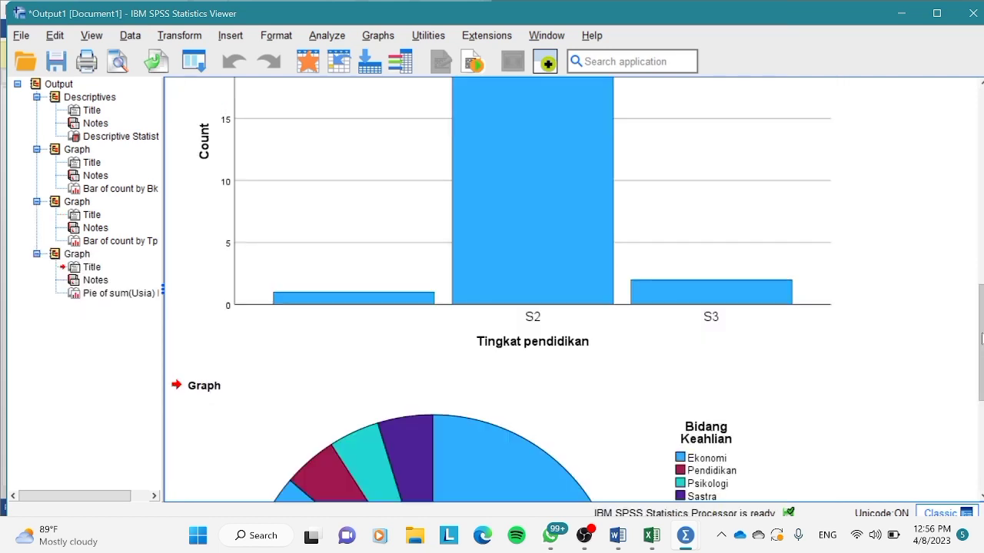
drag(979, 331, 976, 401)
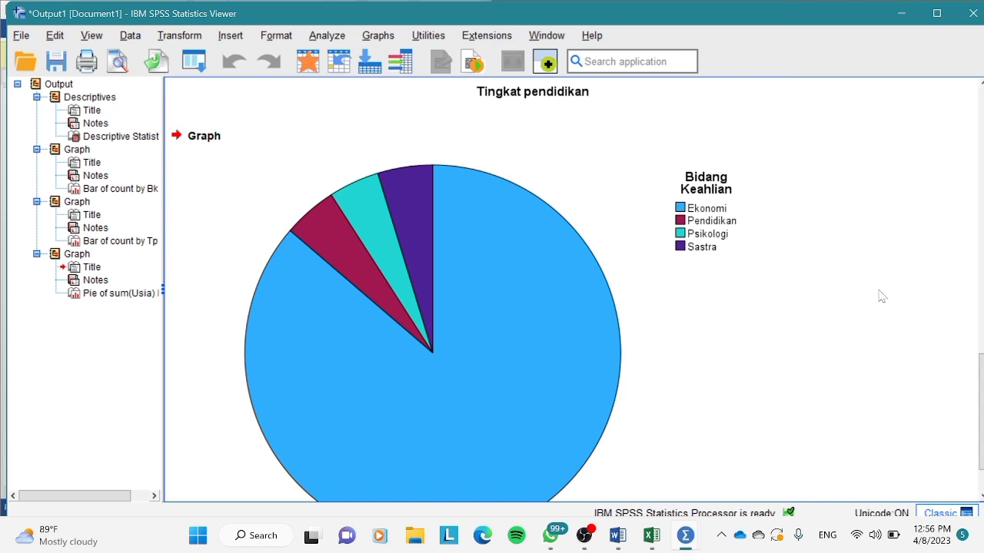
click(872, 129)
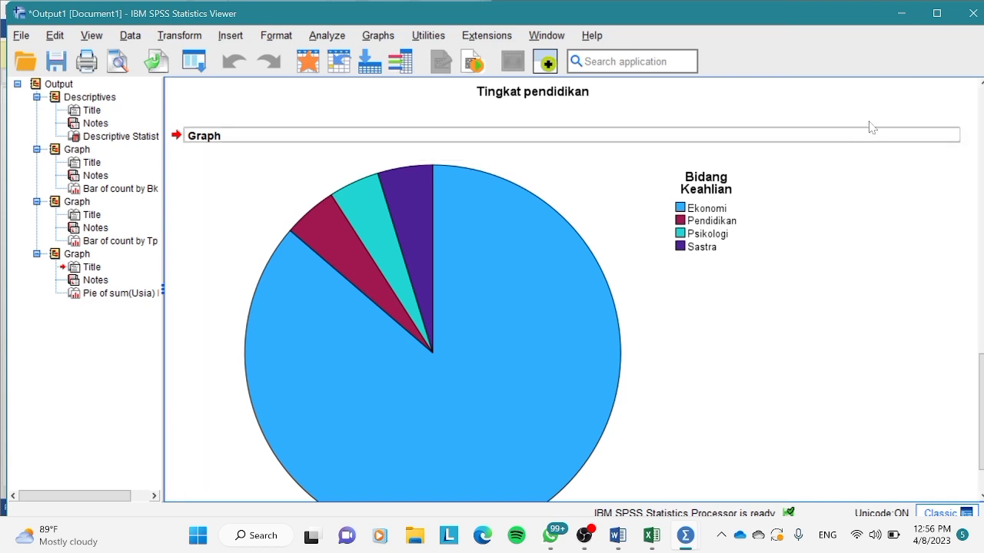
click(896, 14)
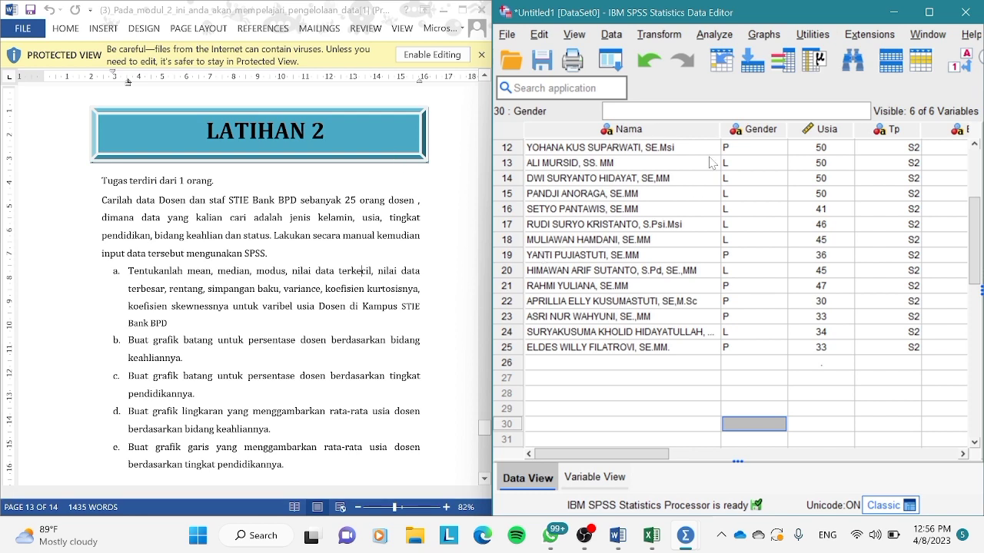
Start a simple line chart summarising groups of cases, with the line representing the mean of Tahun [Usia].
click(767, 39)
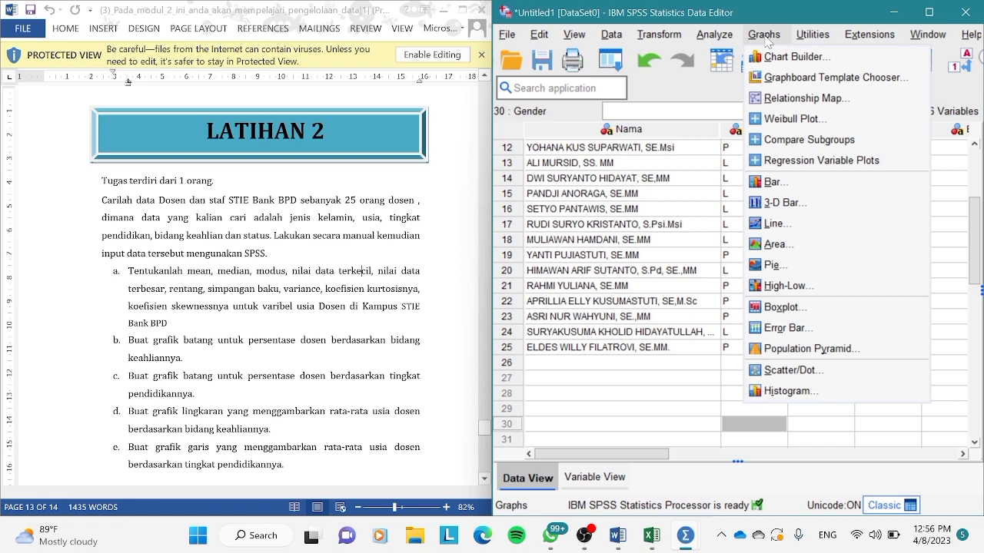
click(774, 223)
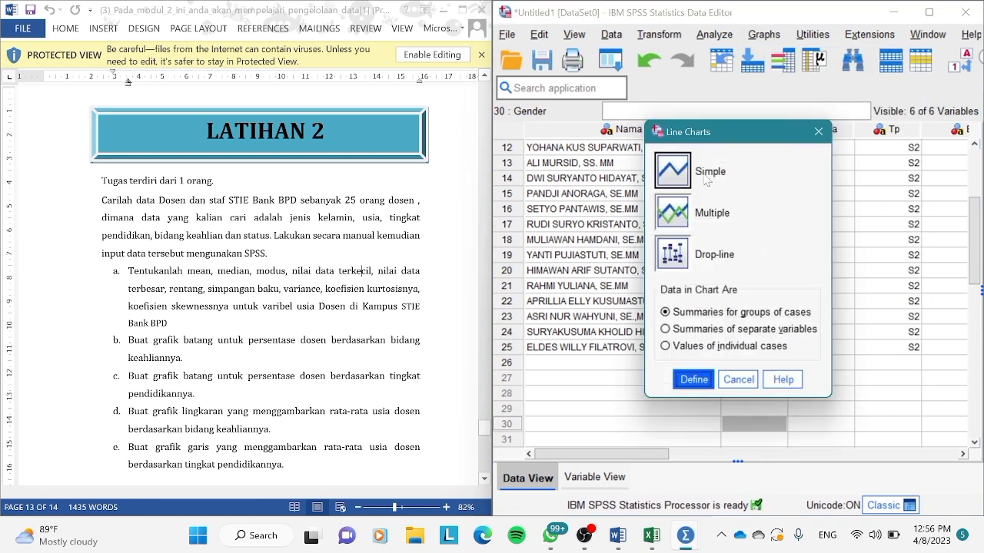
click(695, 379)
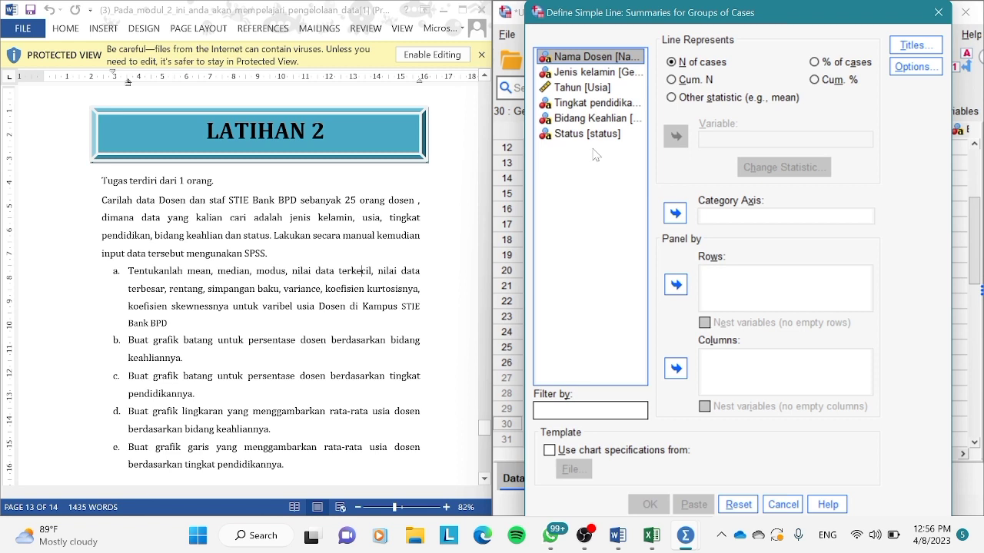
click(674, 101)
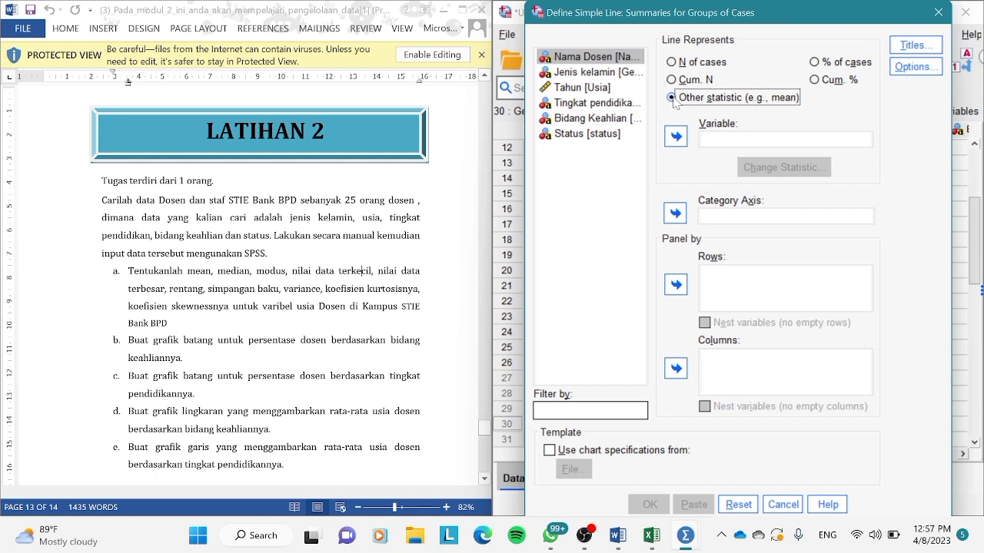
click(589, 89)
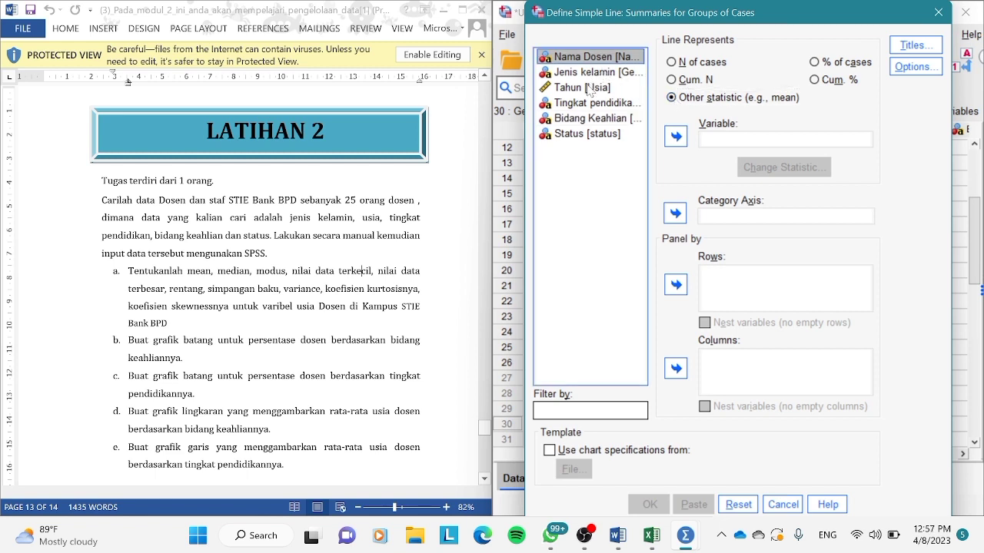
click(676, 138)
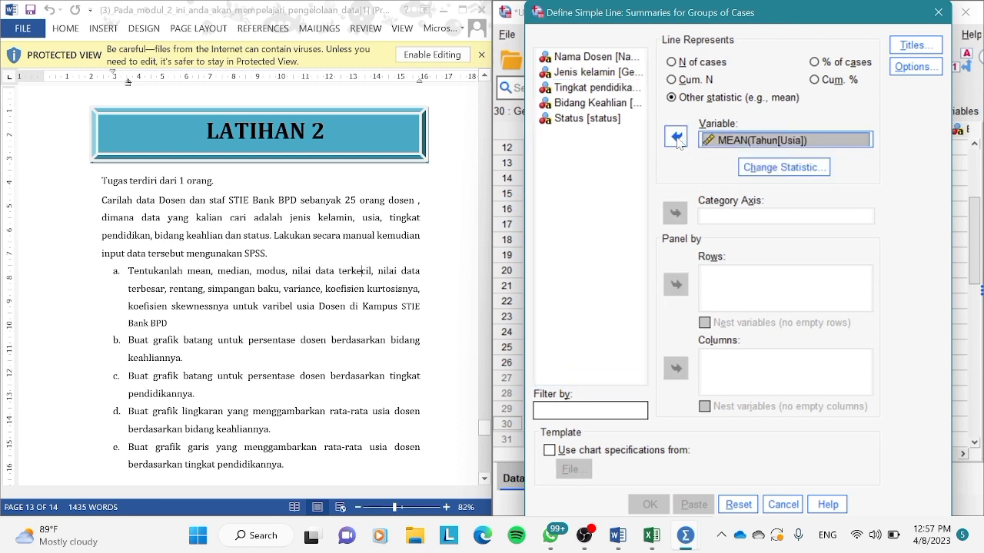
Set Tingkat pendidikan [Tp] as the line chart's category axis, create the chart and minimize the output window.
click(608, 88)
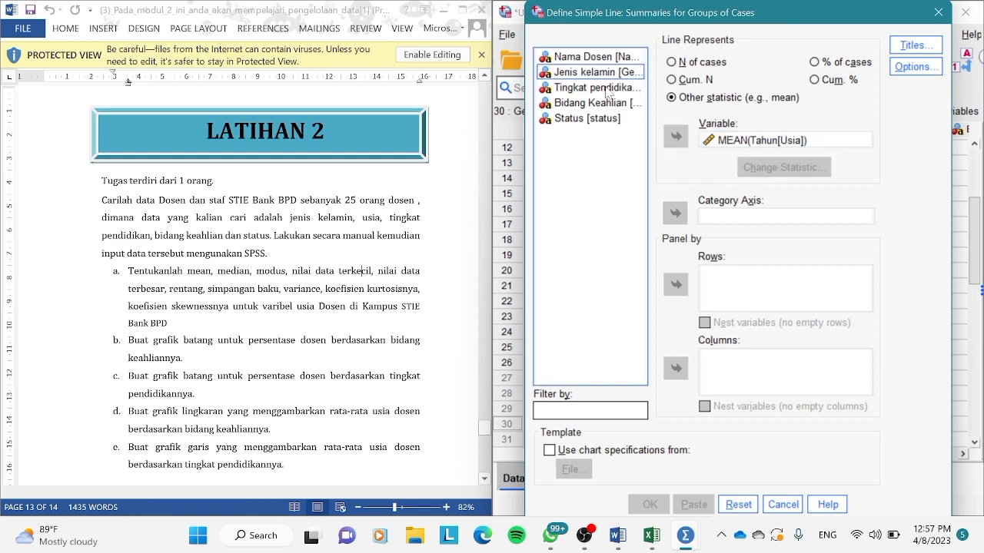
click(675, 214)
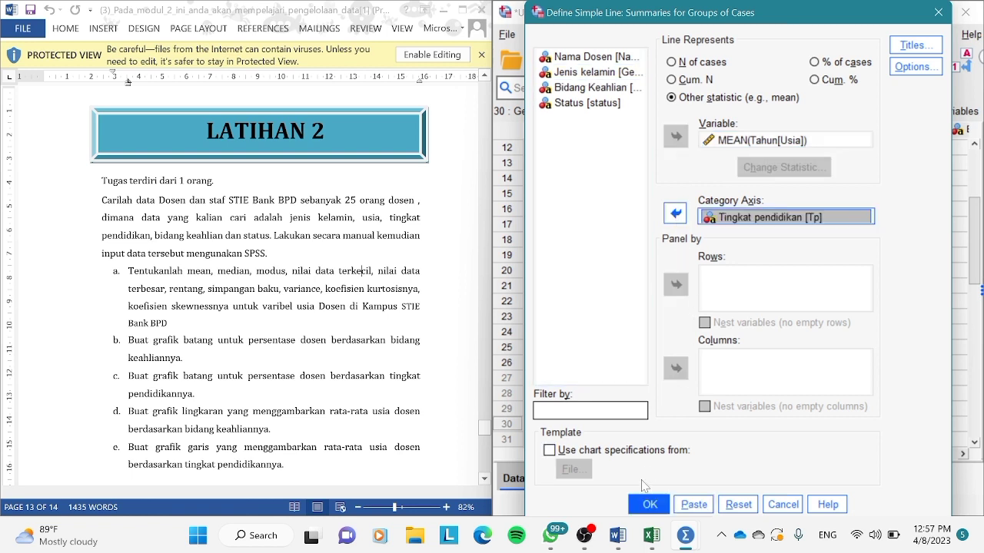
mouse_move(644, 518)
click(650, 504)
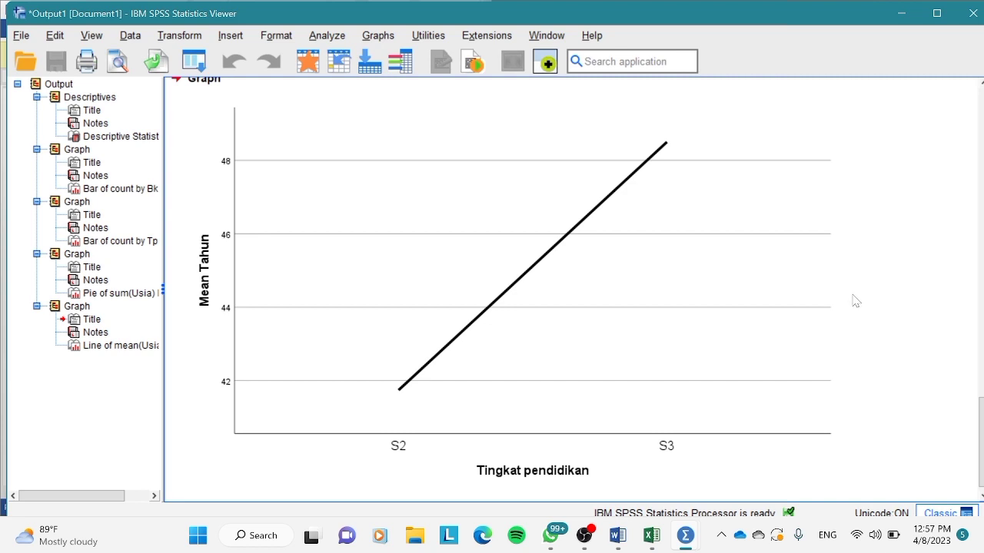
click(901, 18)
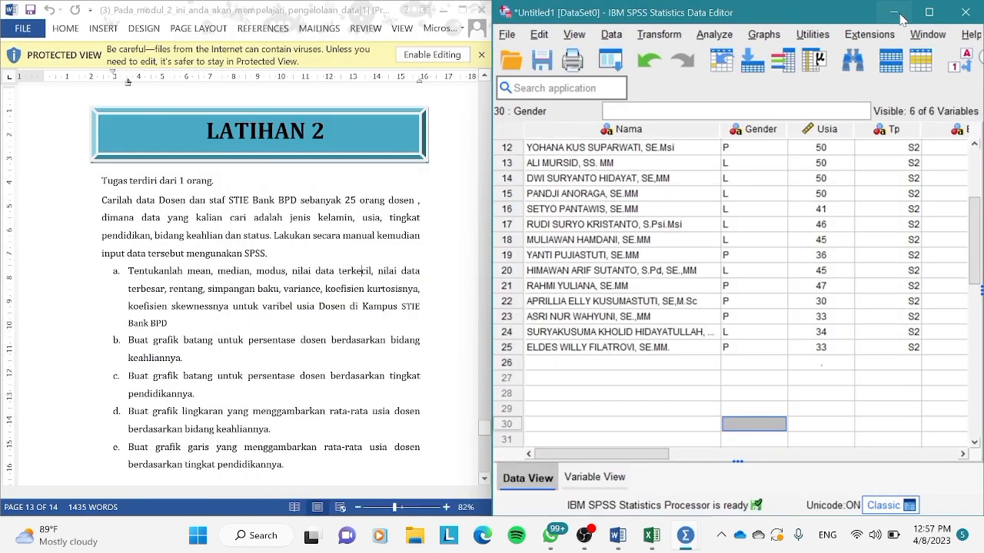